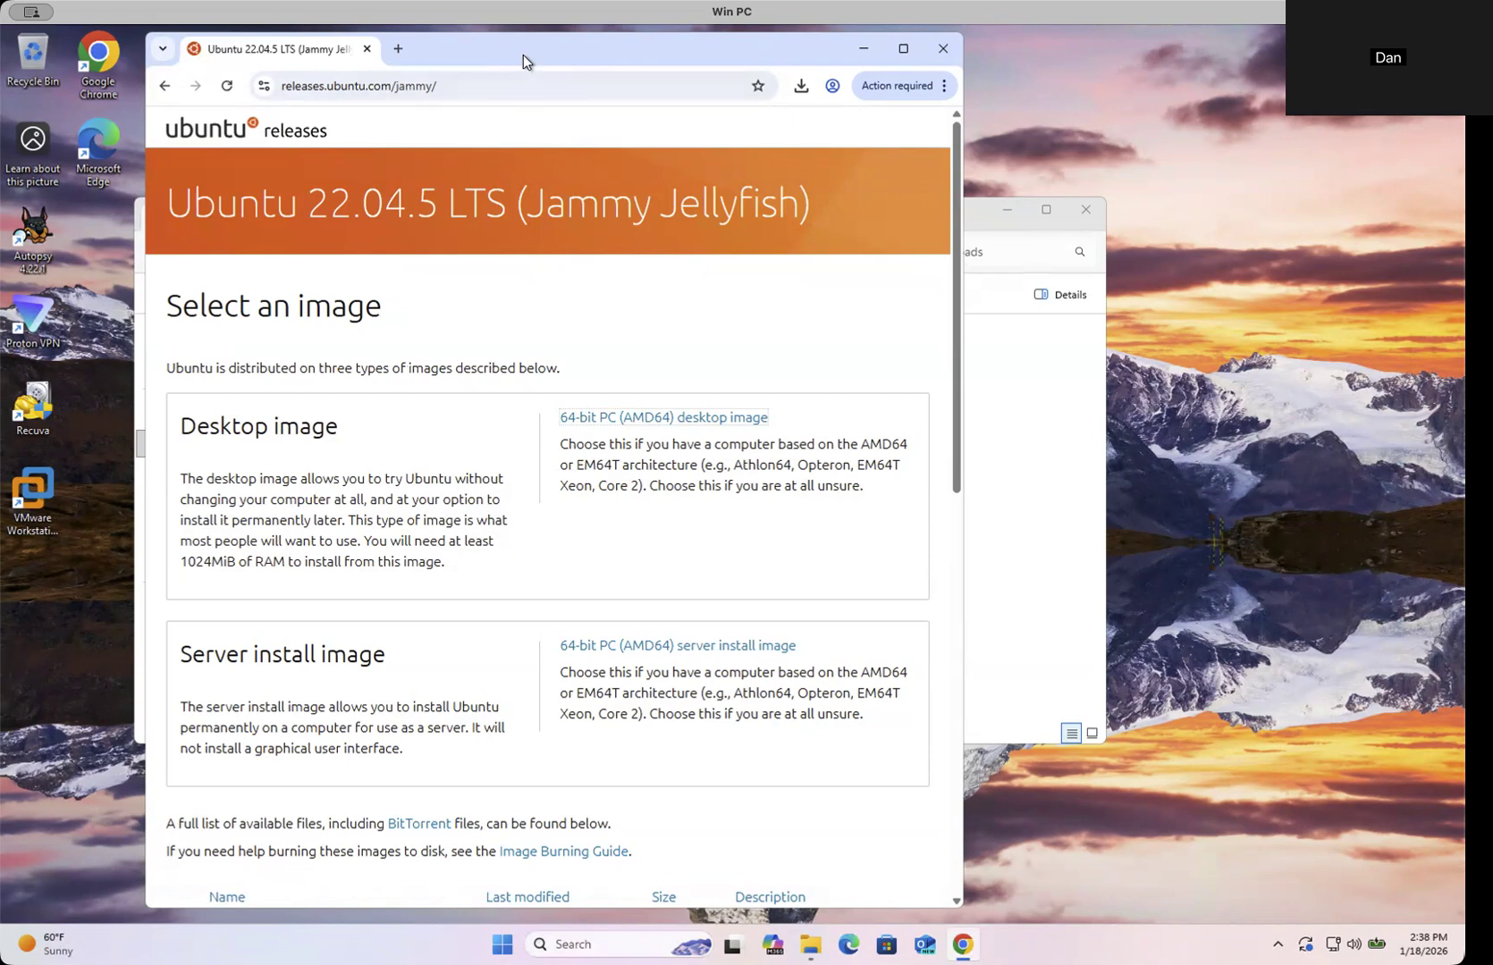
- Bring the Downloads folder window in front of the Ubuntu releases page and examine the downloaded Ubuntu disc image
drag(522, 54, 513, 51)
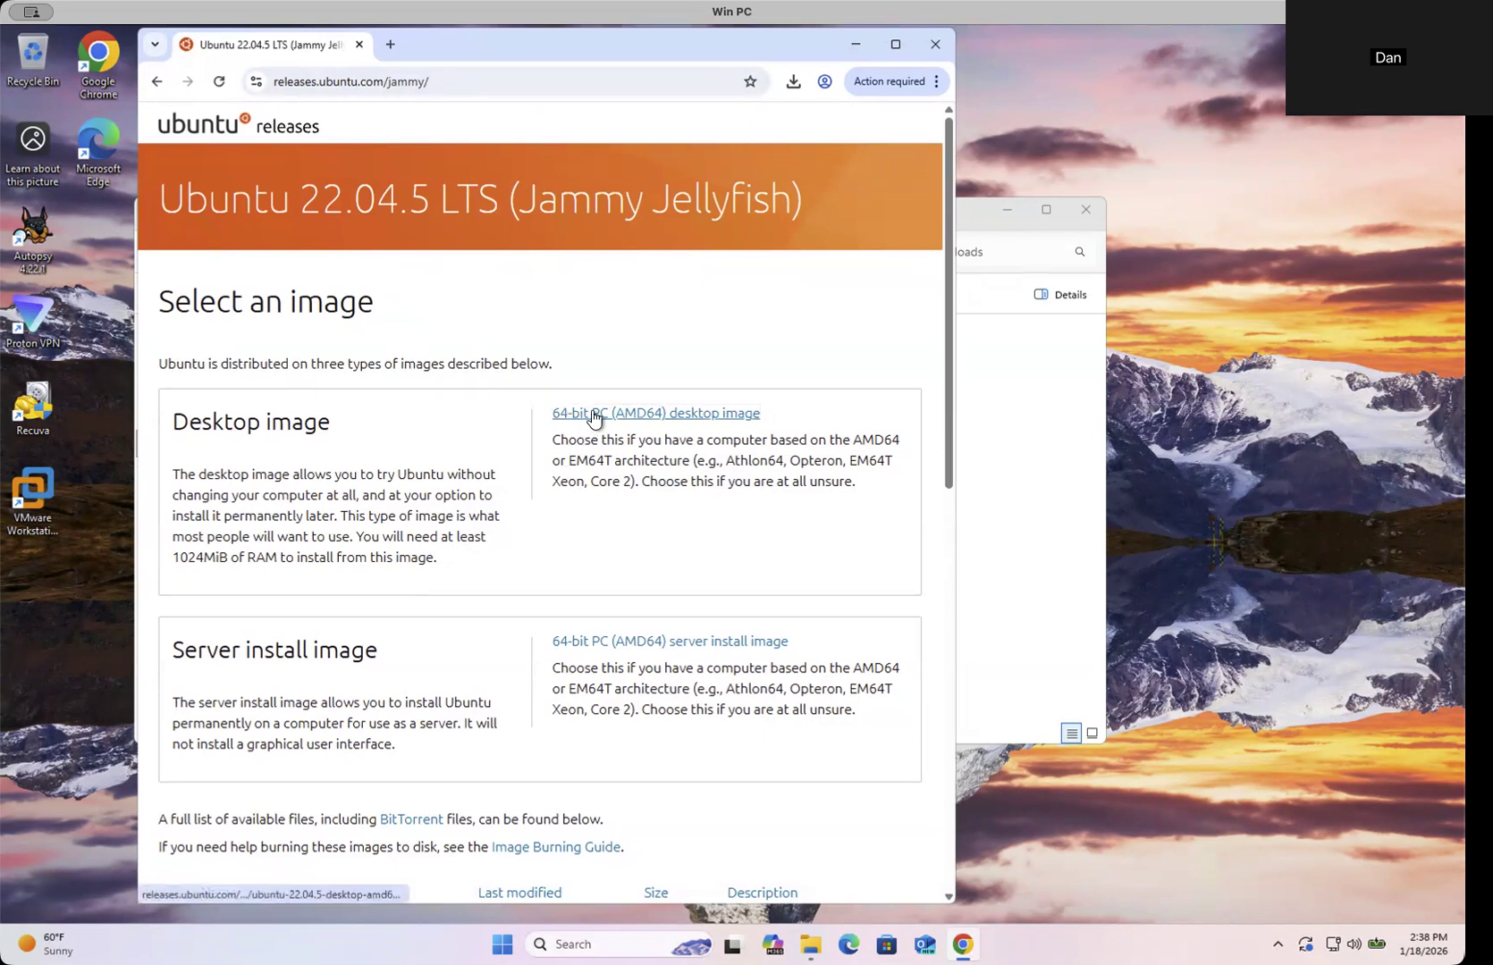
click(1025, 514)
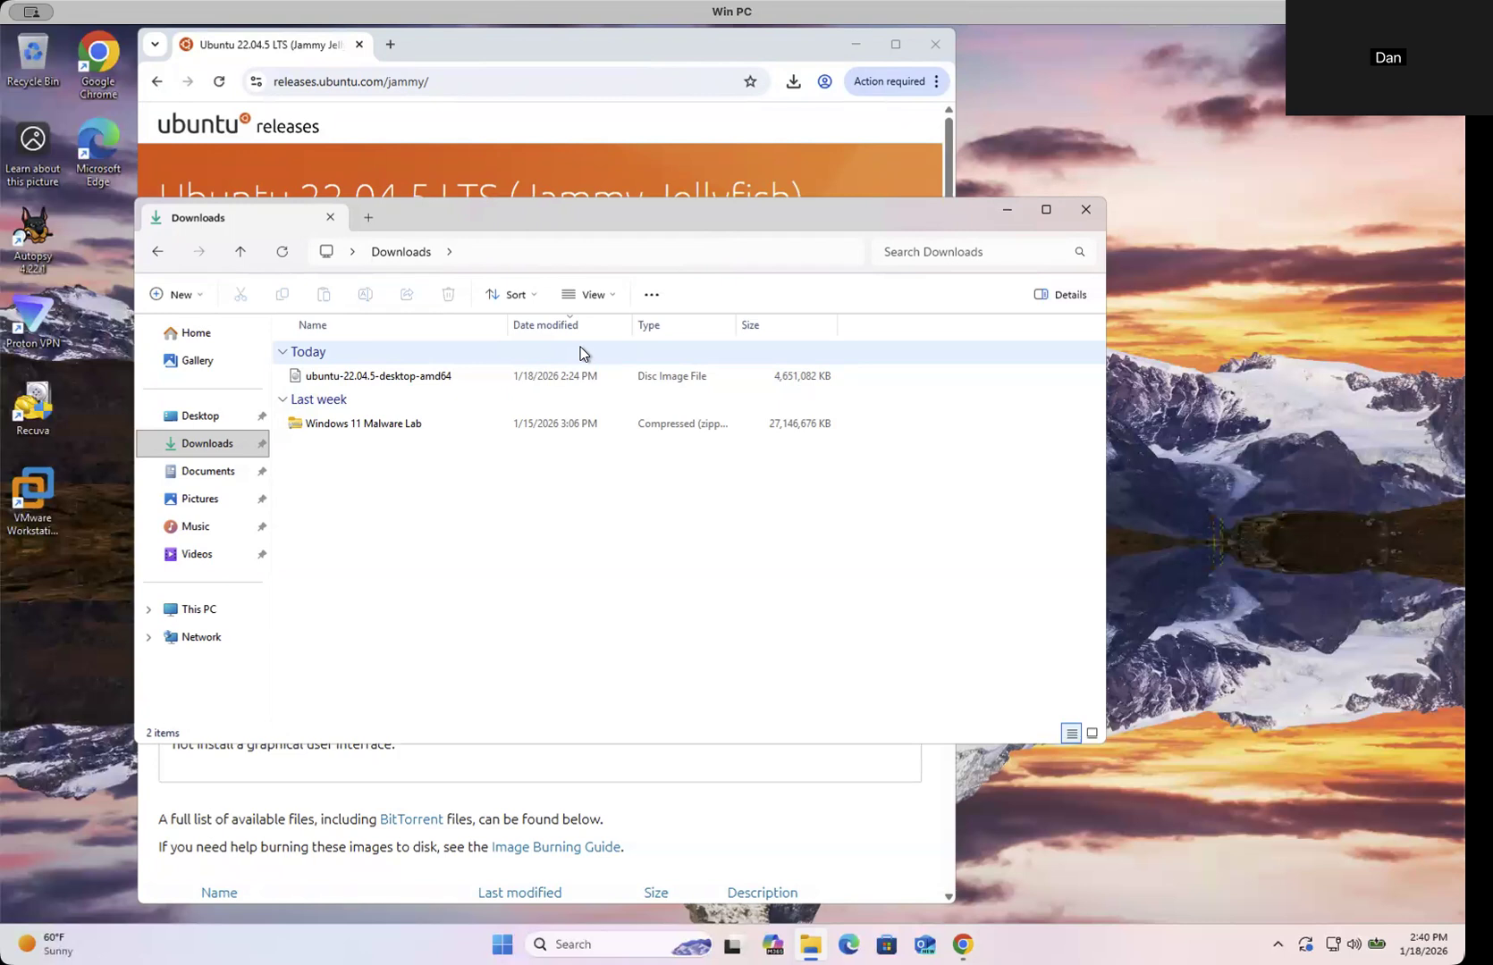
drag(523, 197, 472, 166)
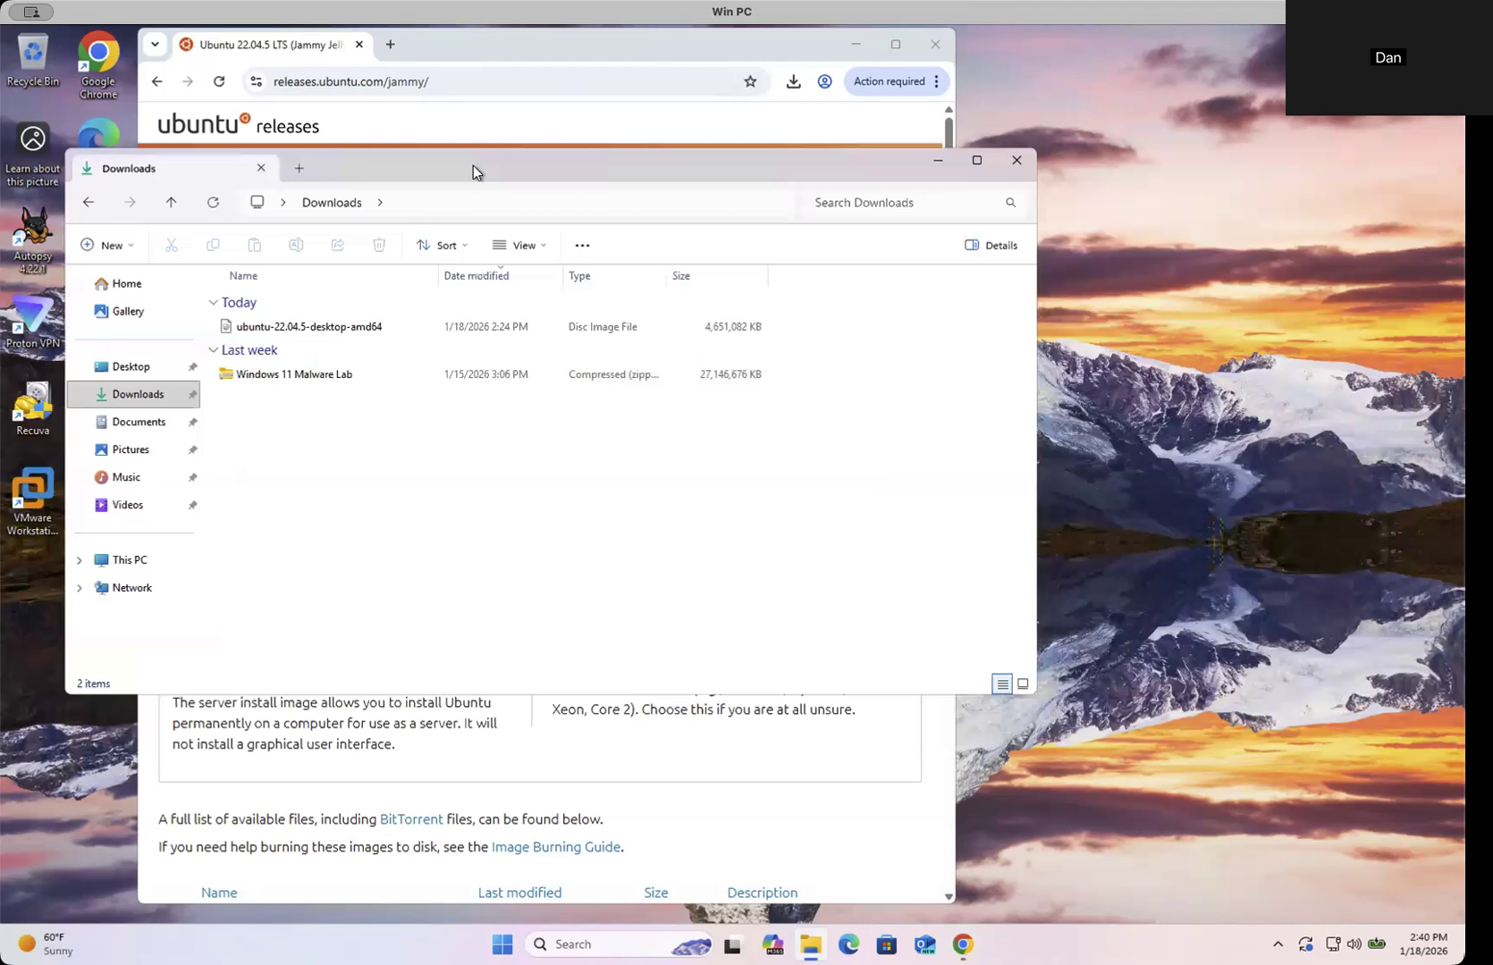
drag(472, 165, 500, 231)
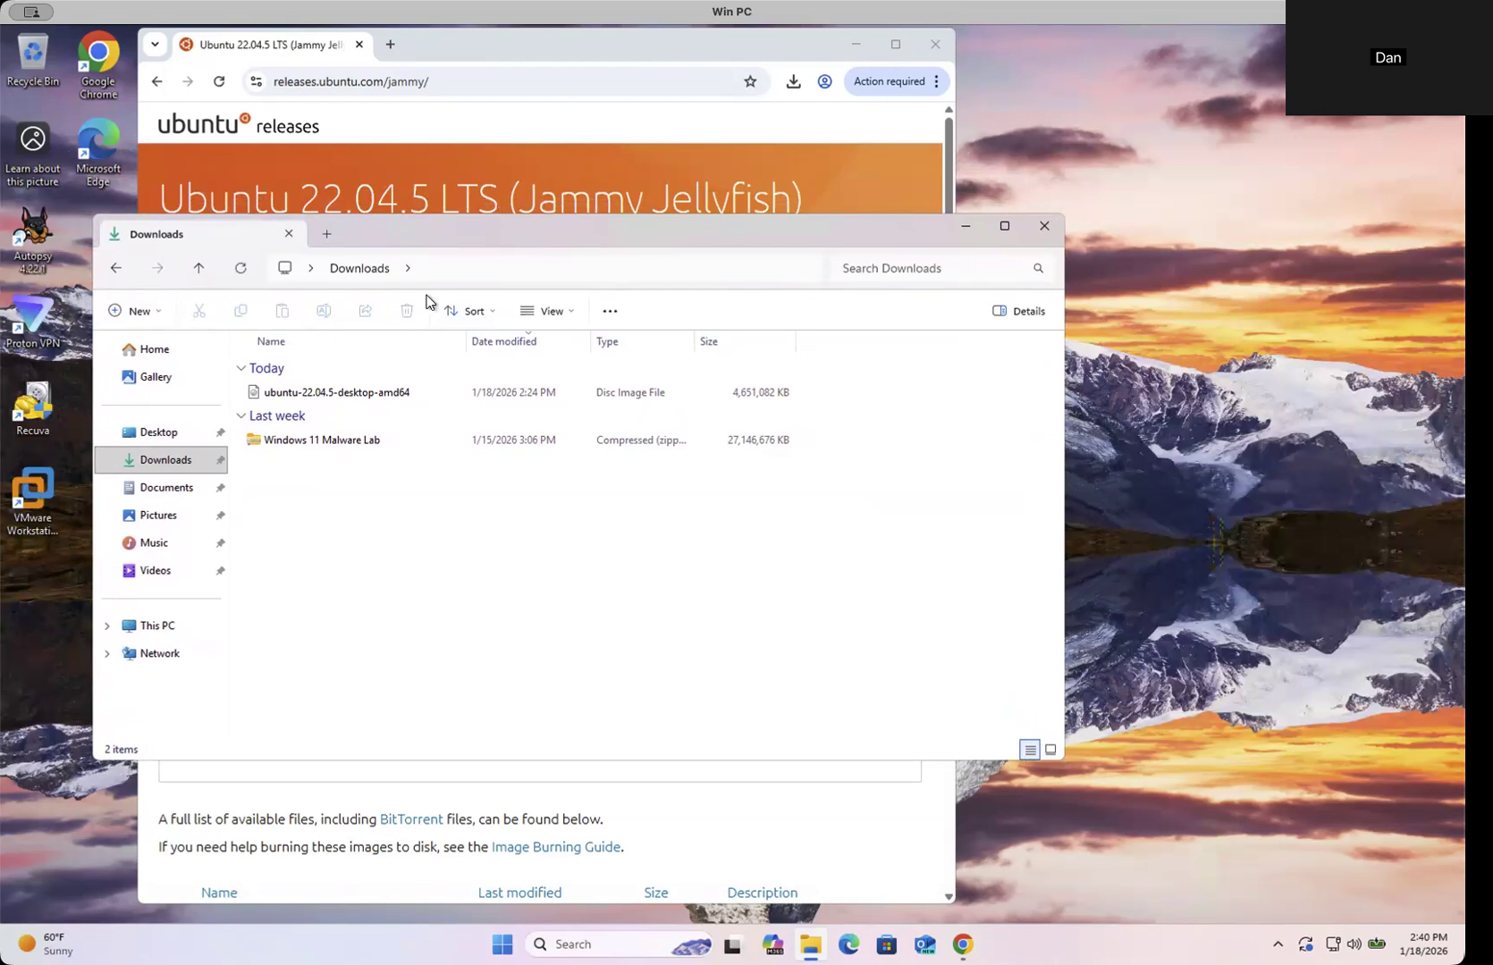
- Launch VMware Workstation Pro and start a new virtual machine with the Typical configuration
click(55, 567)
click(33, 504)
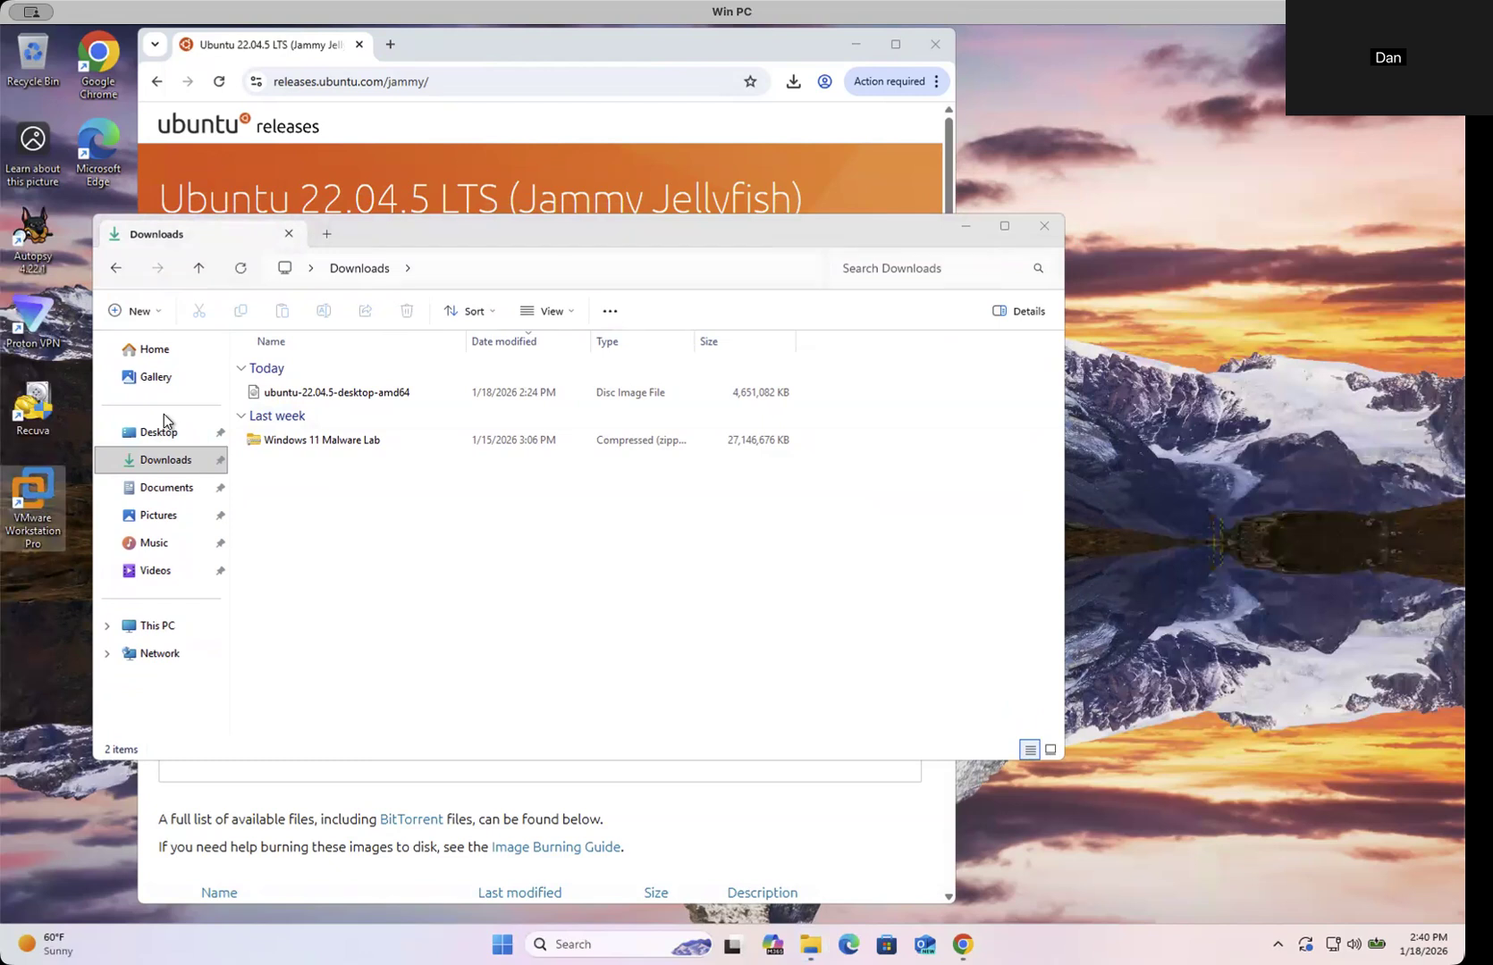
key(Return)
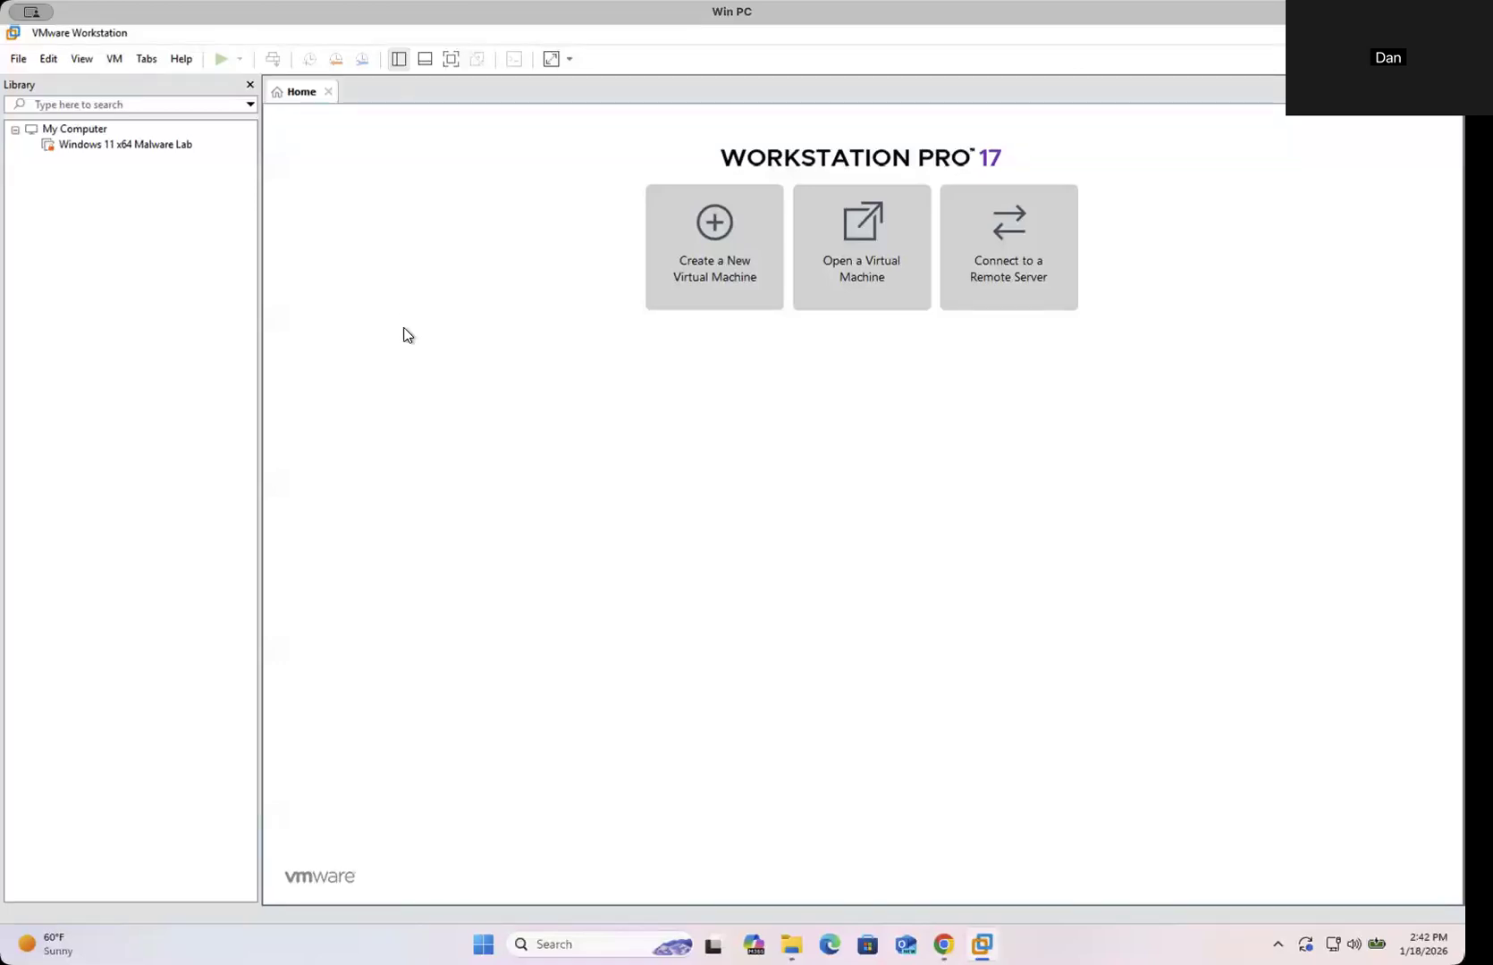
click(713, 228)
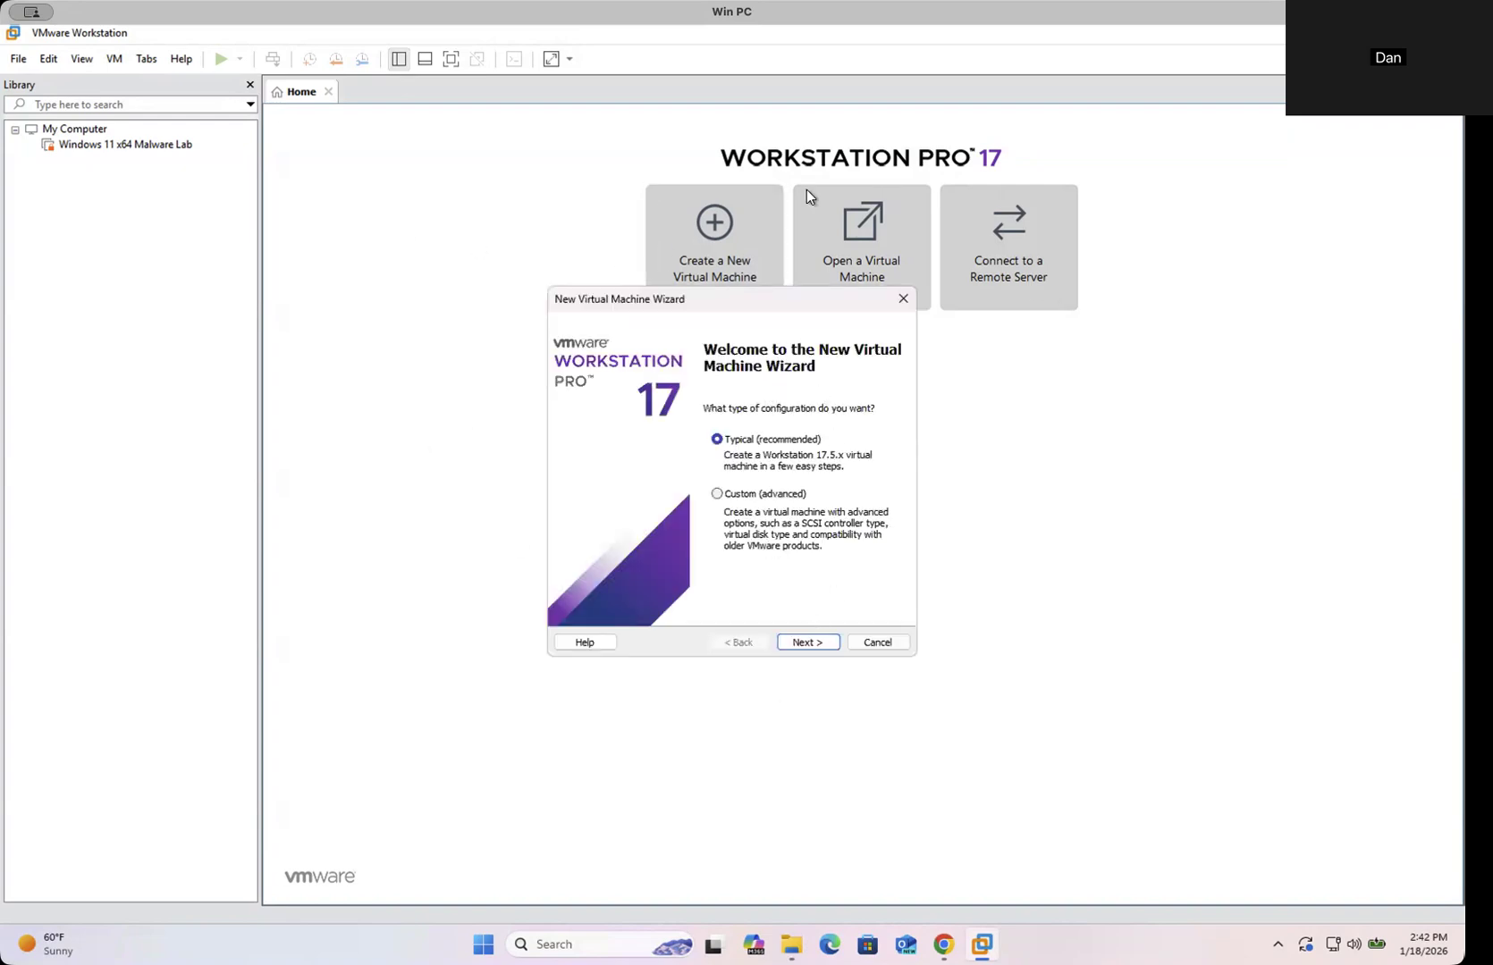
click(818, 640)
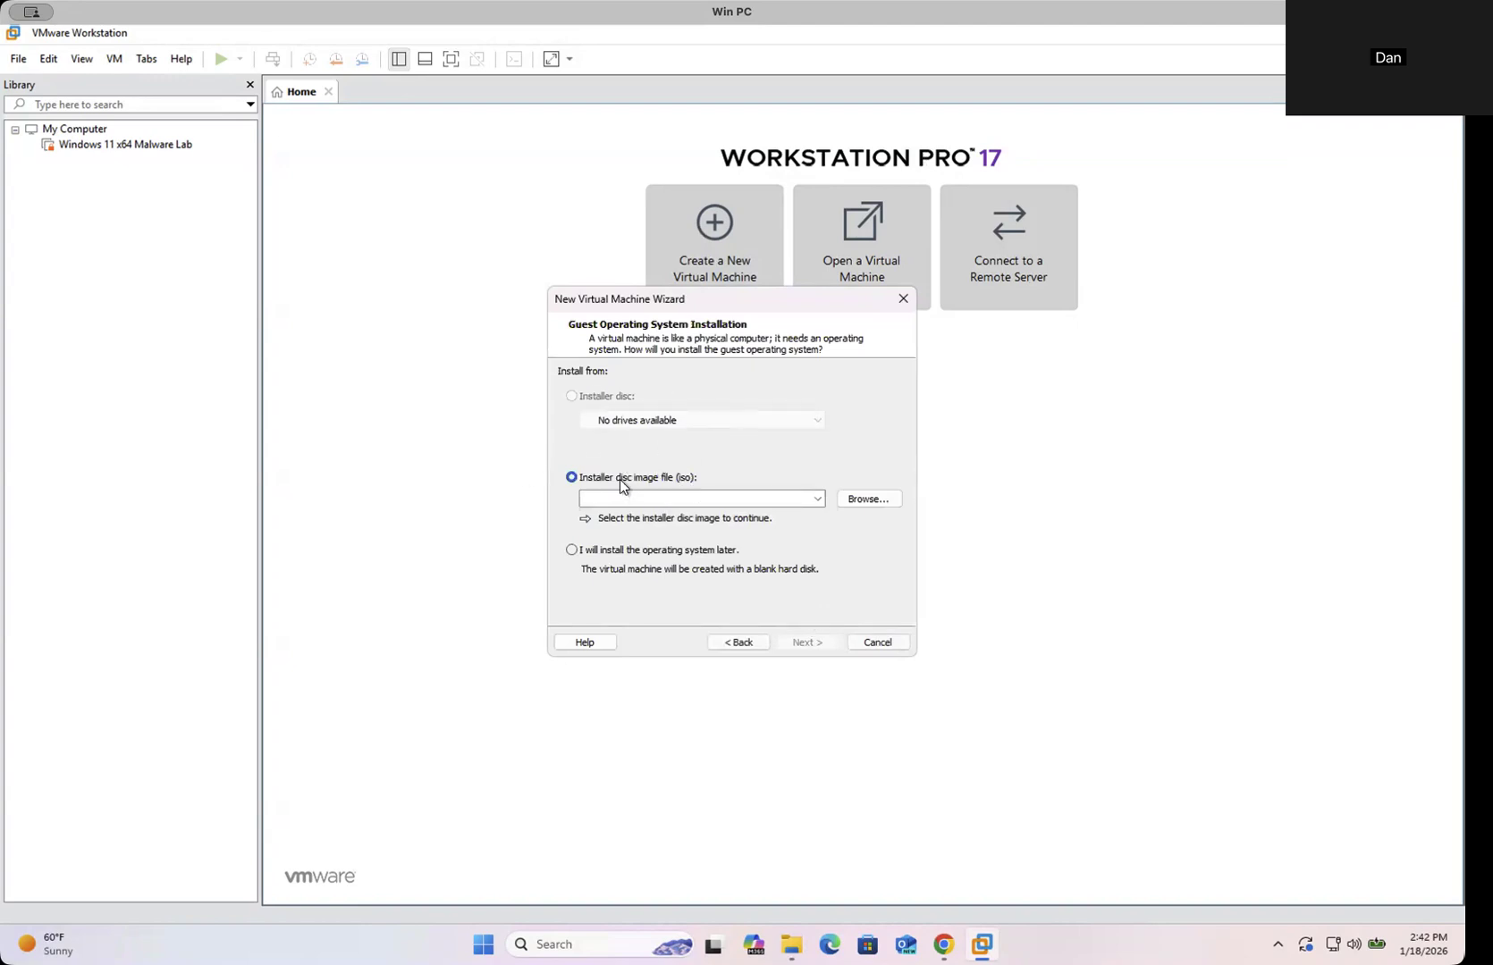
- Choose the ubuntu-22.04.5-desktop-amd64 ISO from the Downloads folder as the installer disc image and continue
click(854, 501)
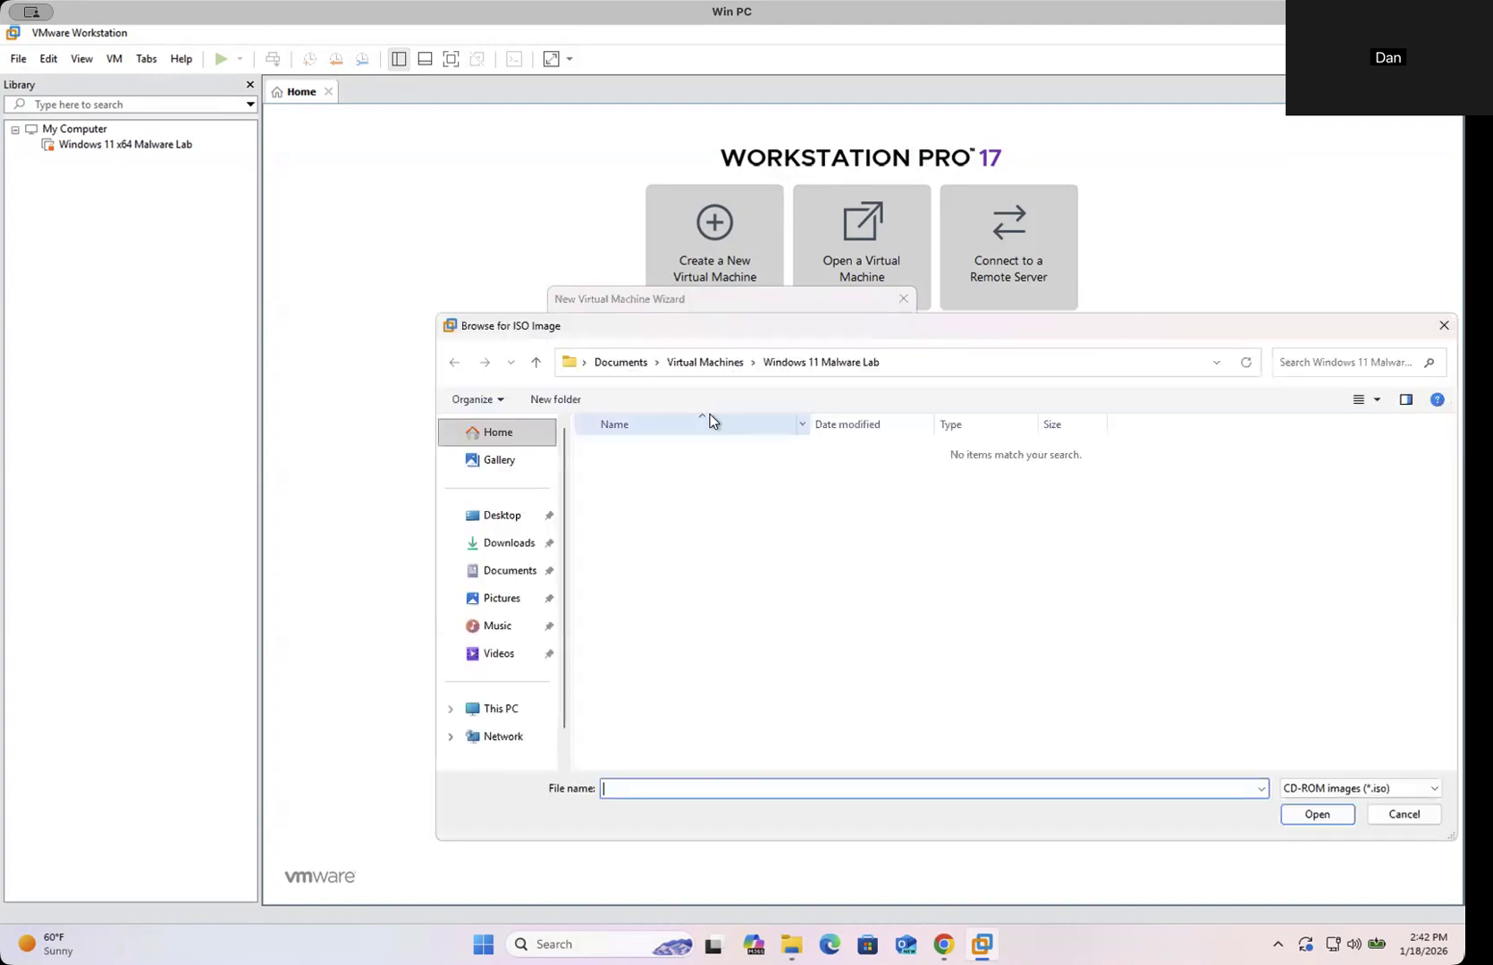
click(639, 364)
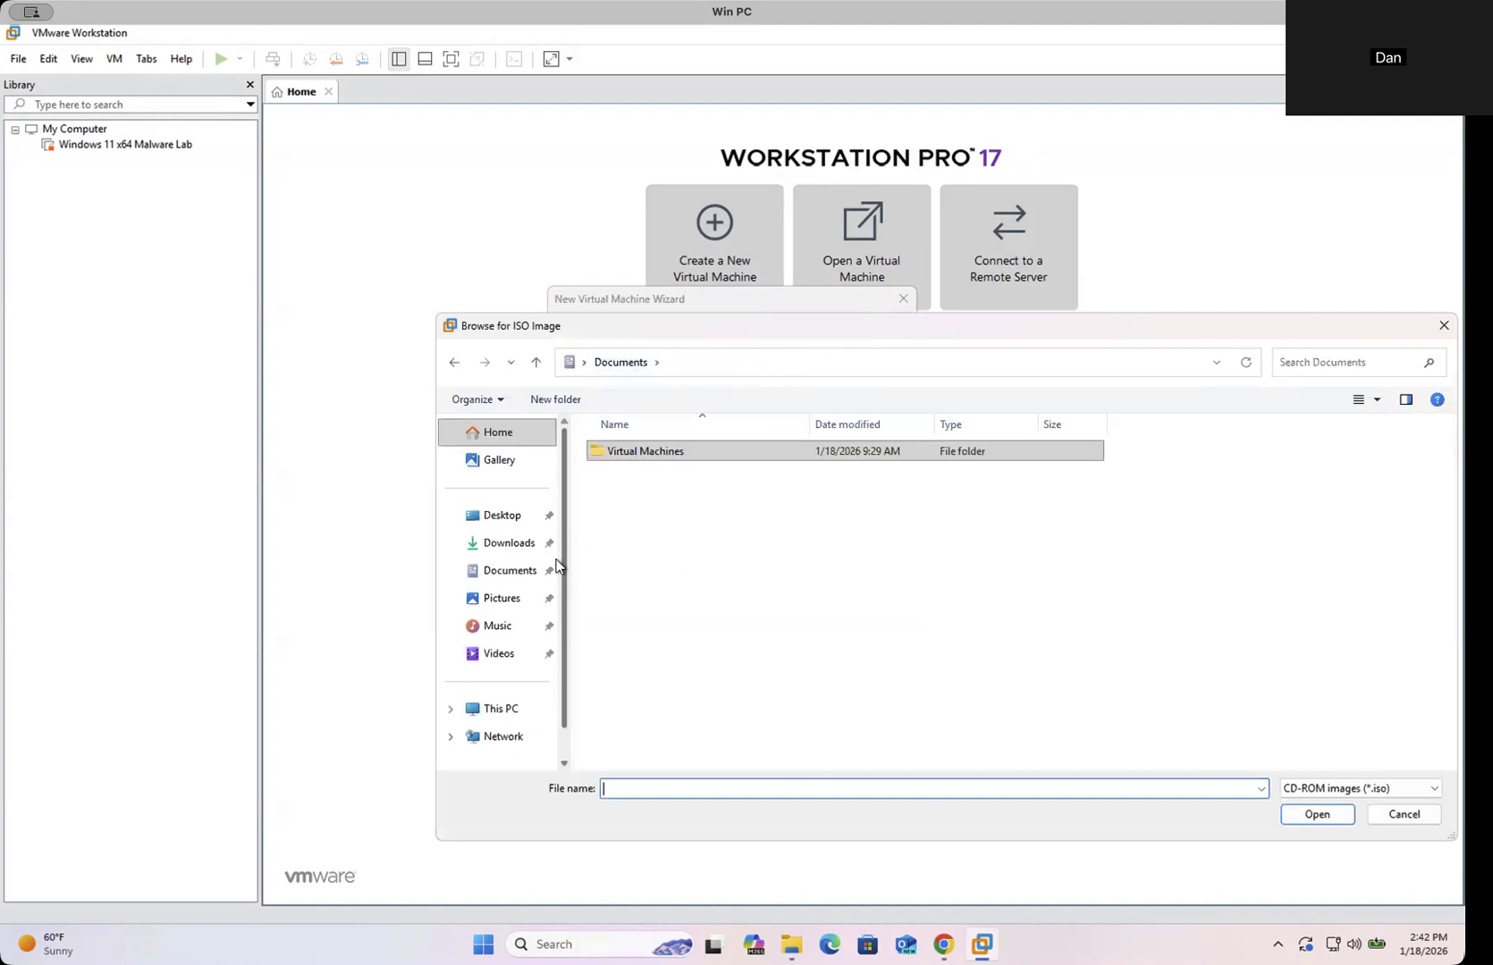
click(507, 543)
double_click(636, 474)
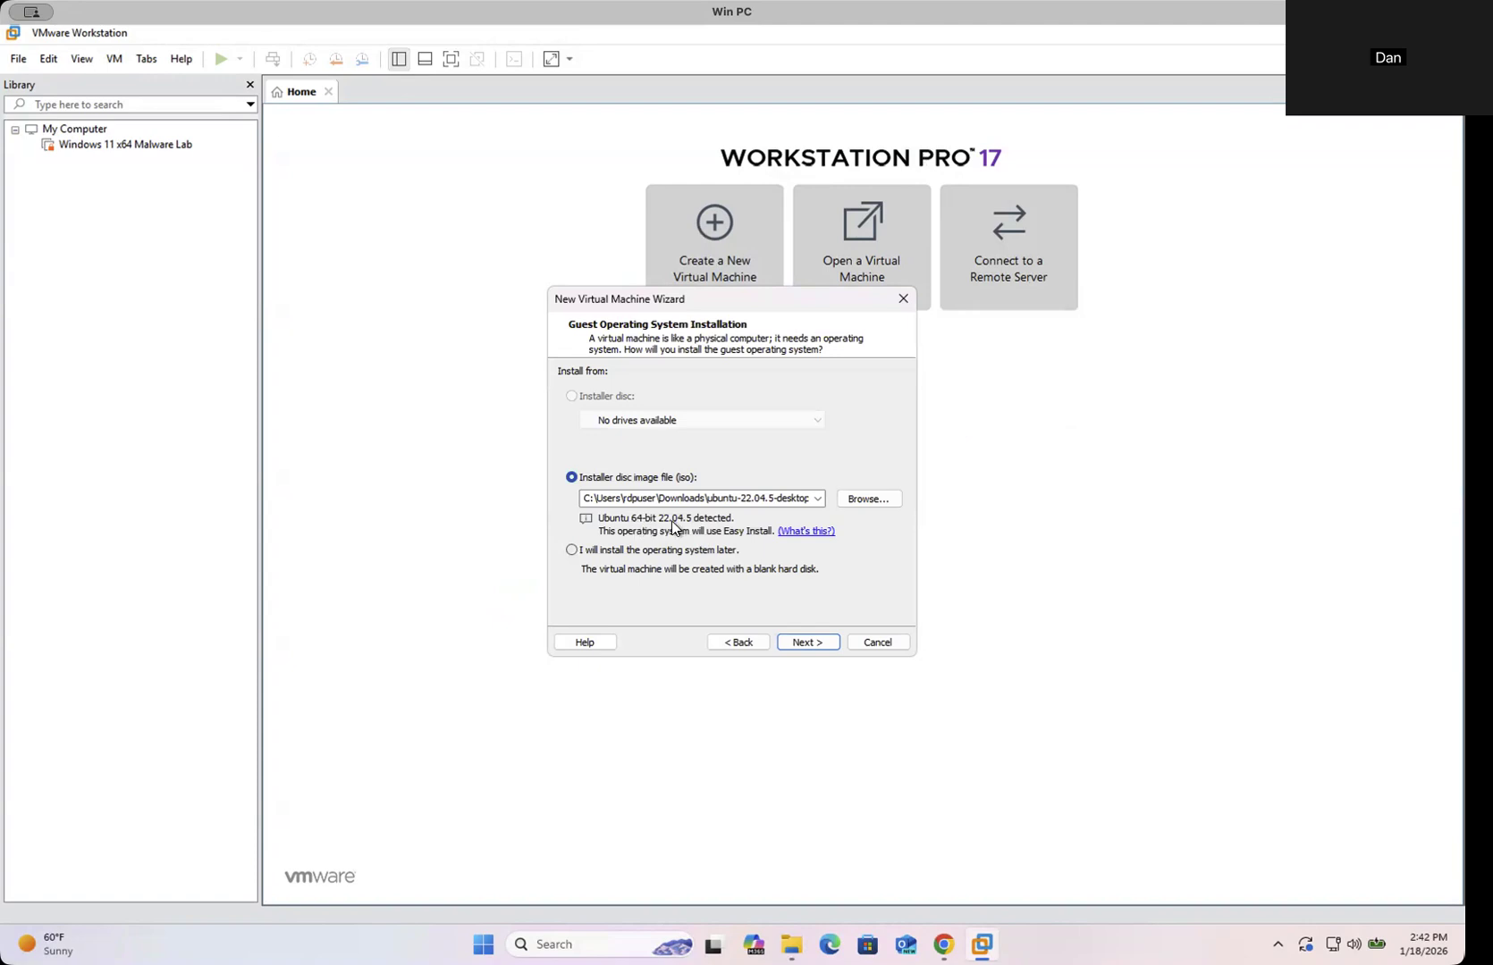
click(805, 642)
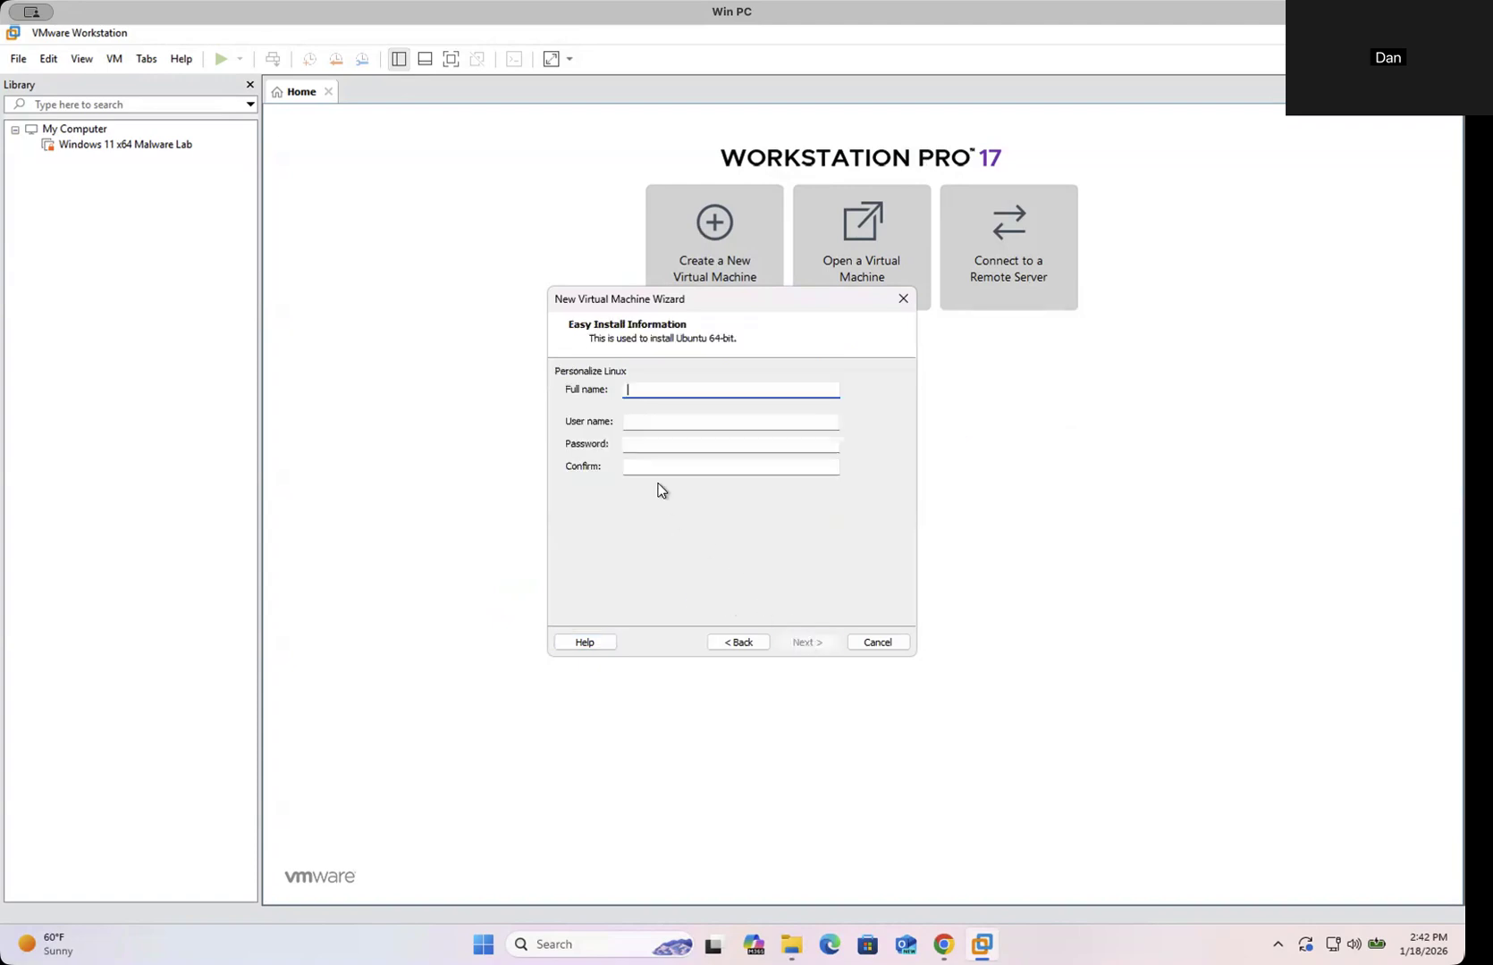
- Fill in the full name and the user name for the Ubuntu Easy Install account
text(Dan)
key(Tab)
key(Tab)
key(shift+Tab)
text(dan)
key(Tab)
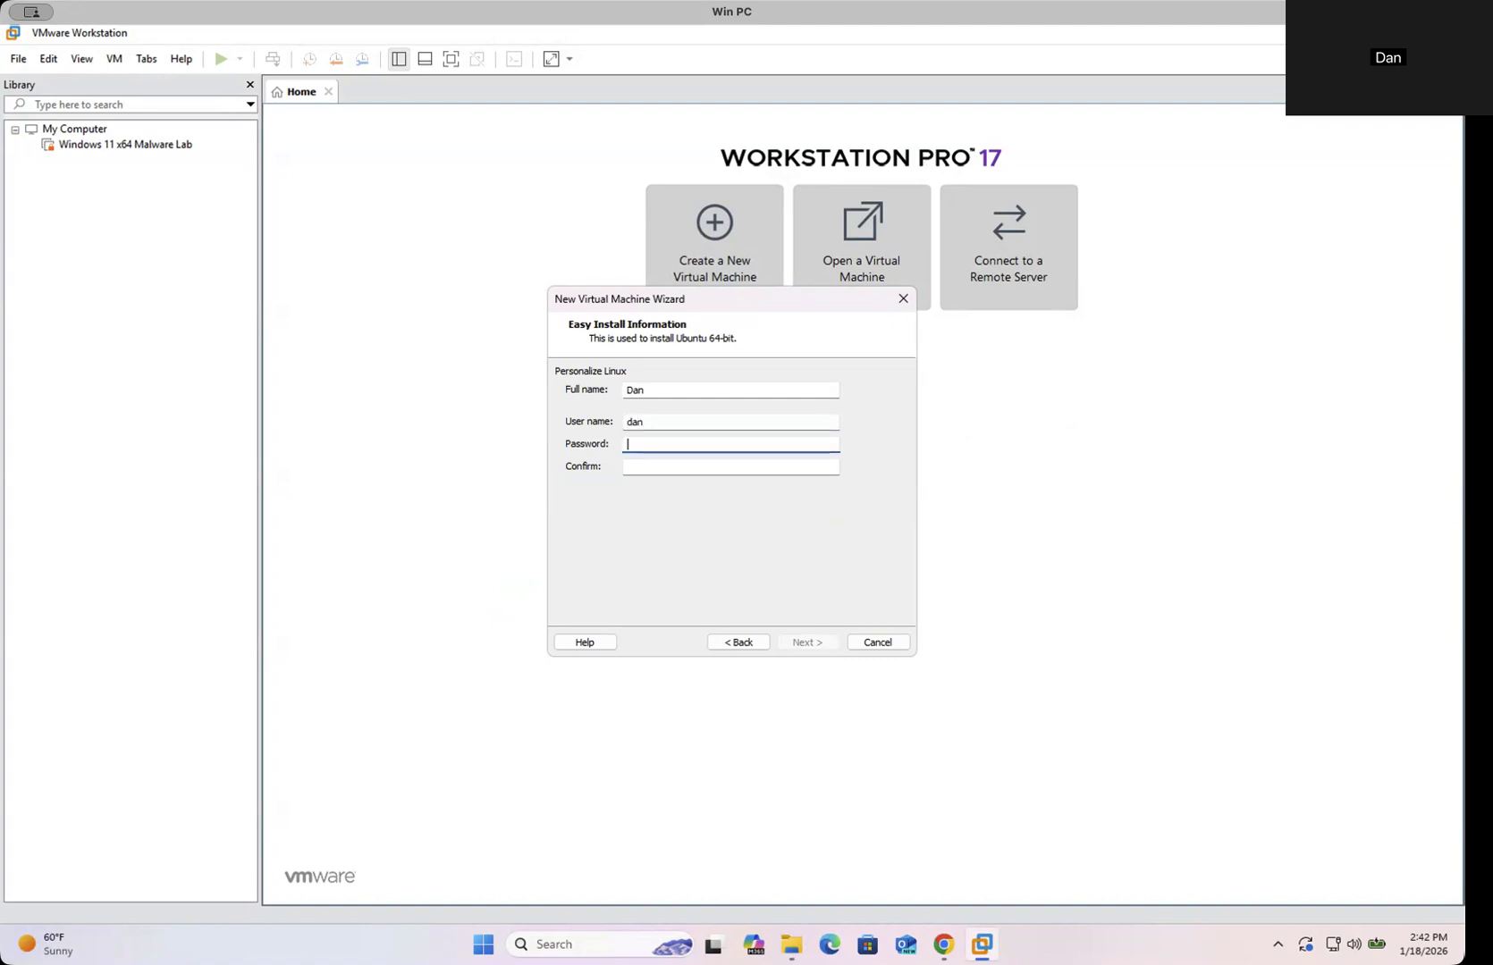
- Enter and confirm the account password for the Easy Install account and continue
text(•••••••••••••)
key(Tab)
text(••••••••)
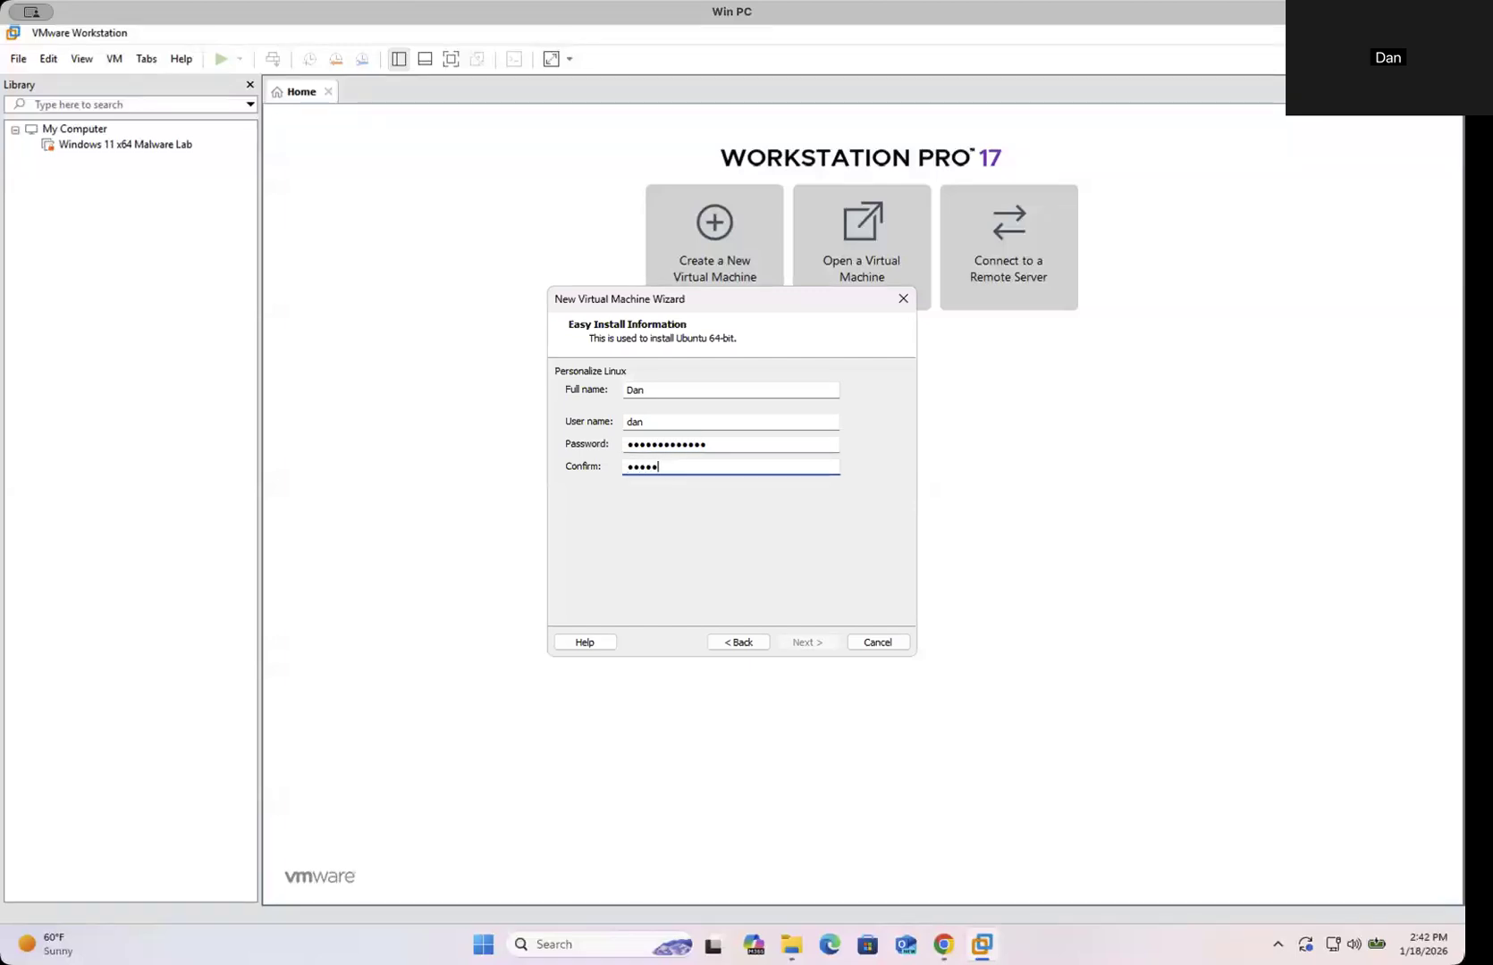
text(•••••)
click(805, 642)
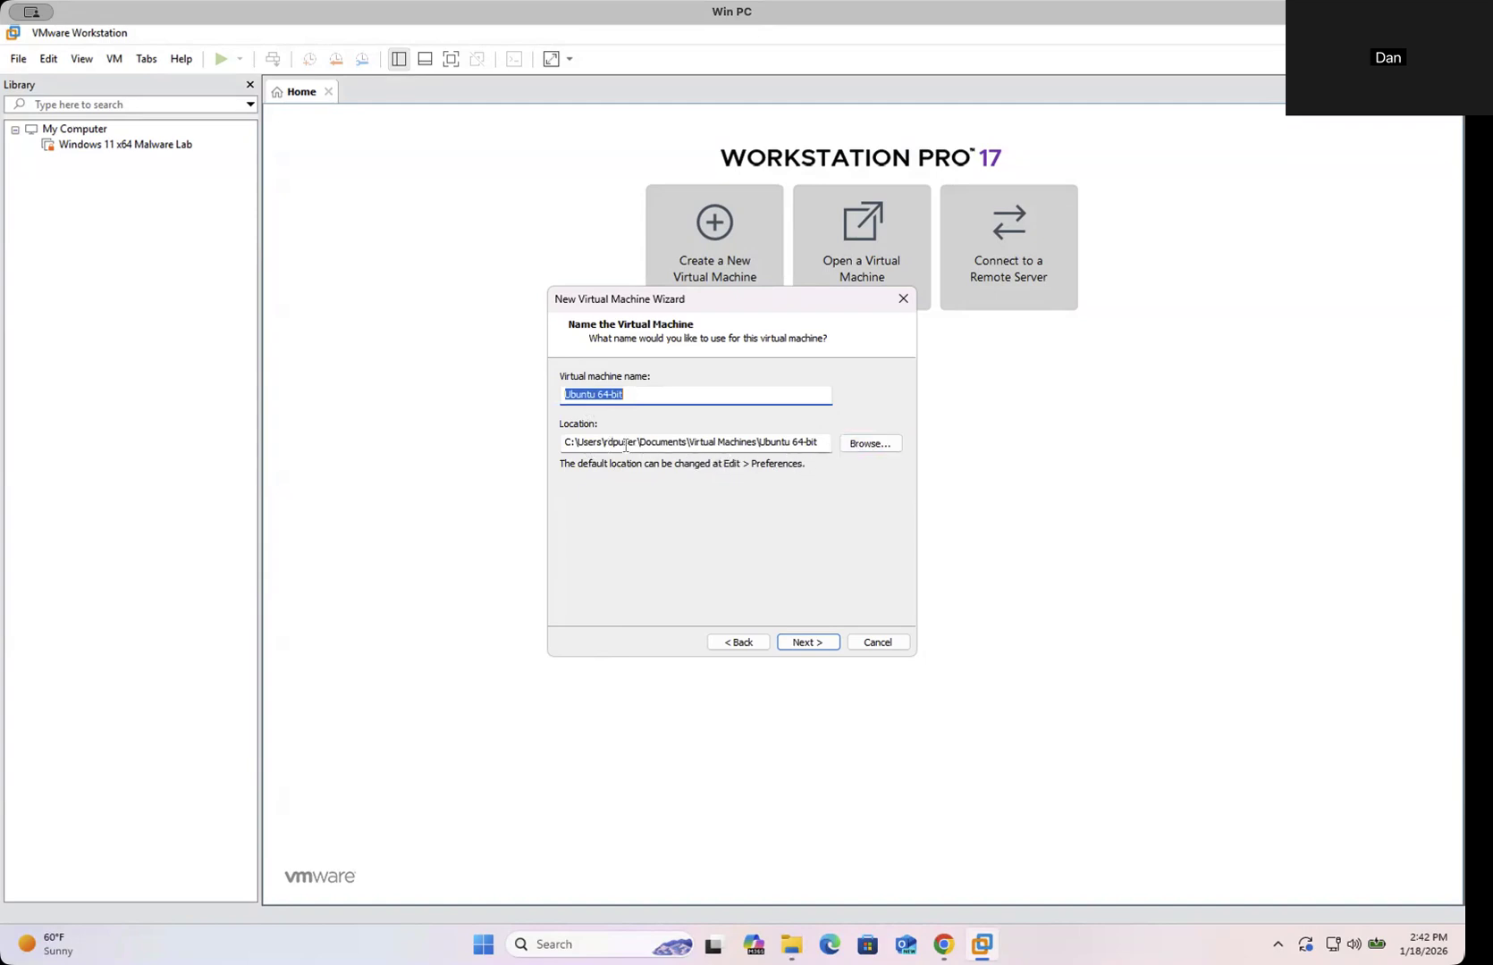
- Review the storage folder choices, then accept the name Ubuntu 64-bit and the default location under Virtual Machines
click(870, 443)
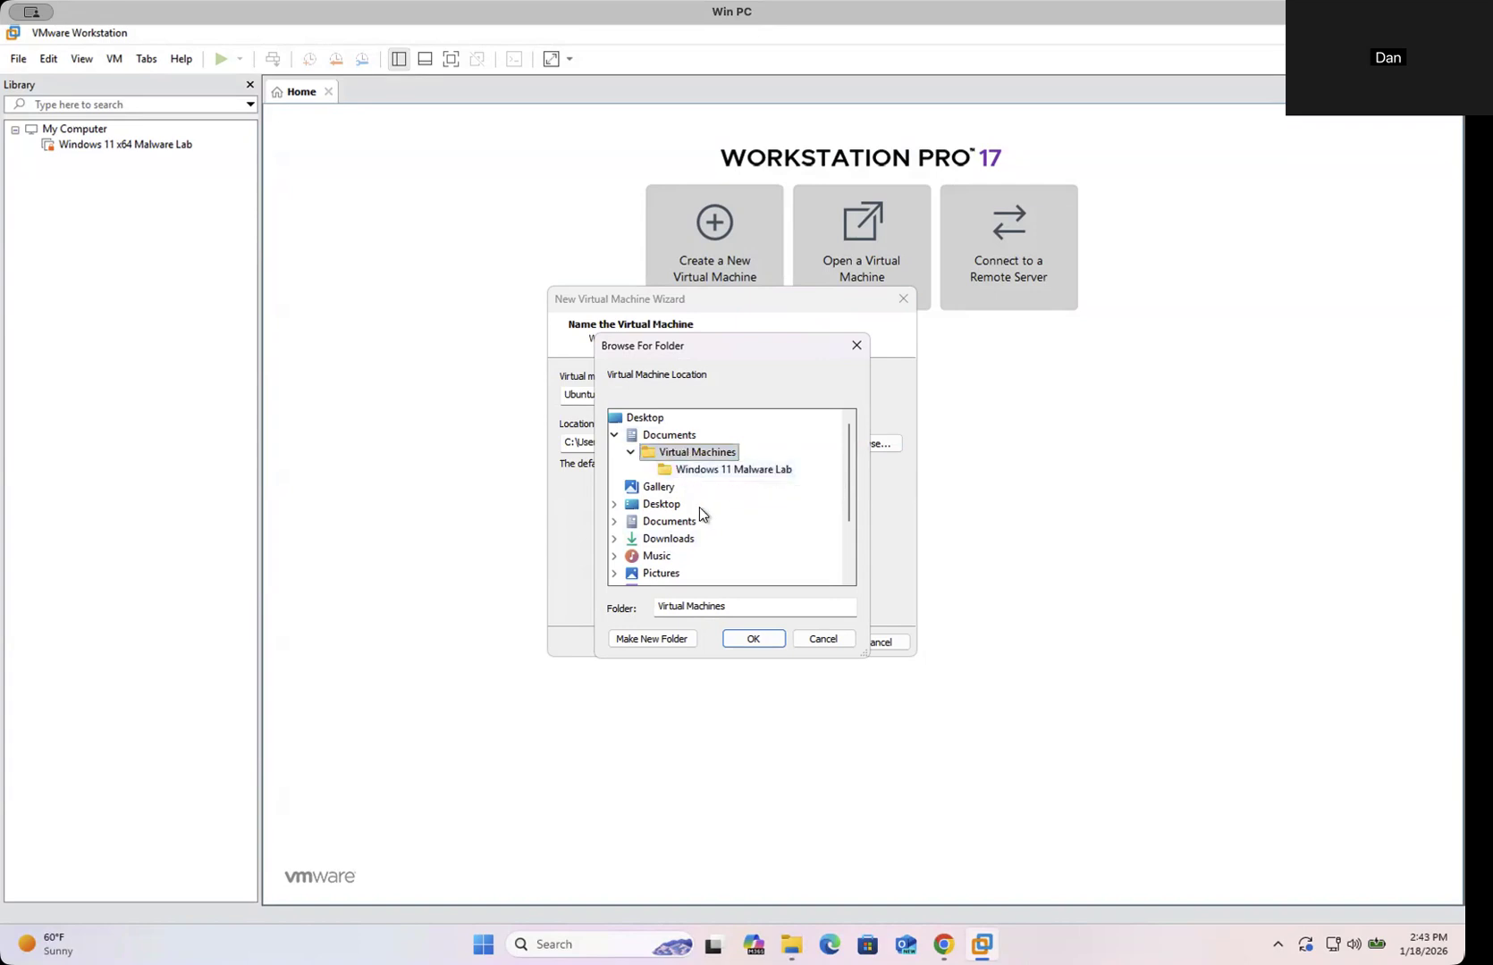
click(815, 640)
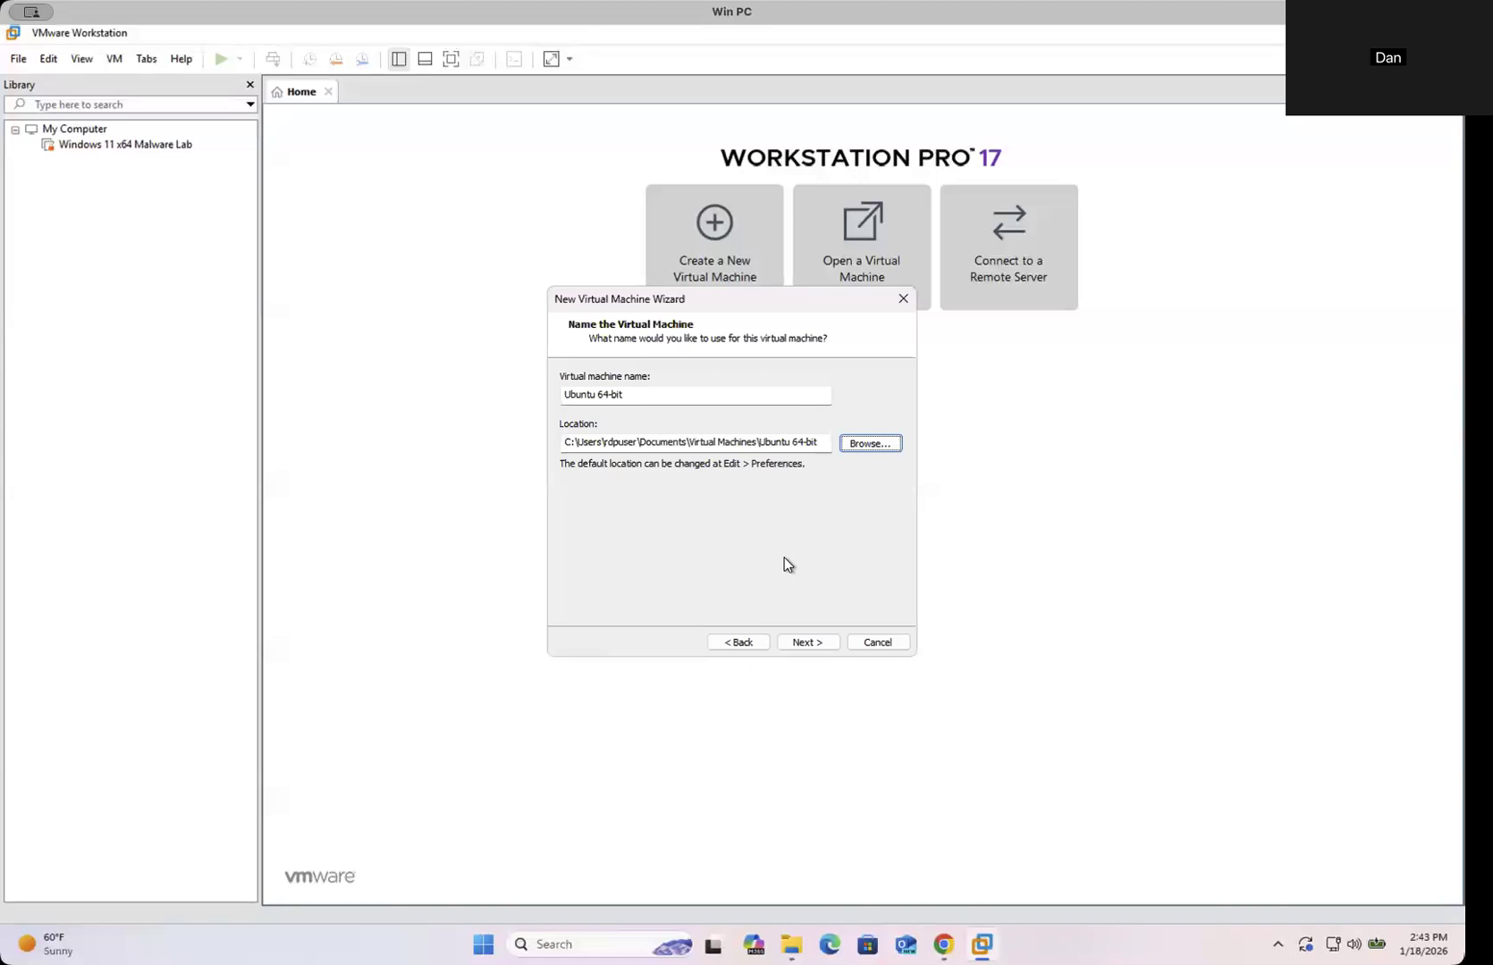
click(808, 642)
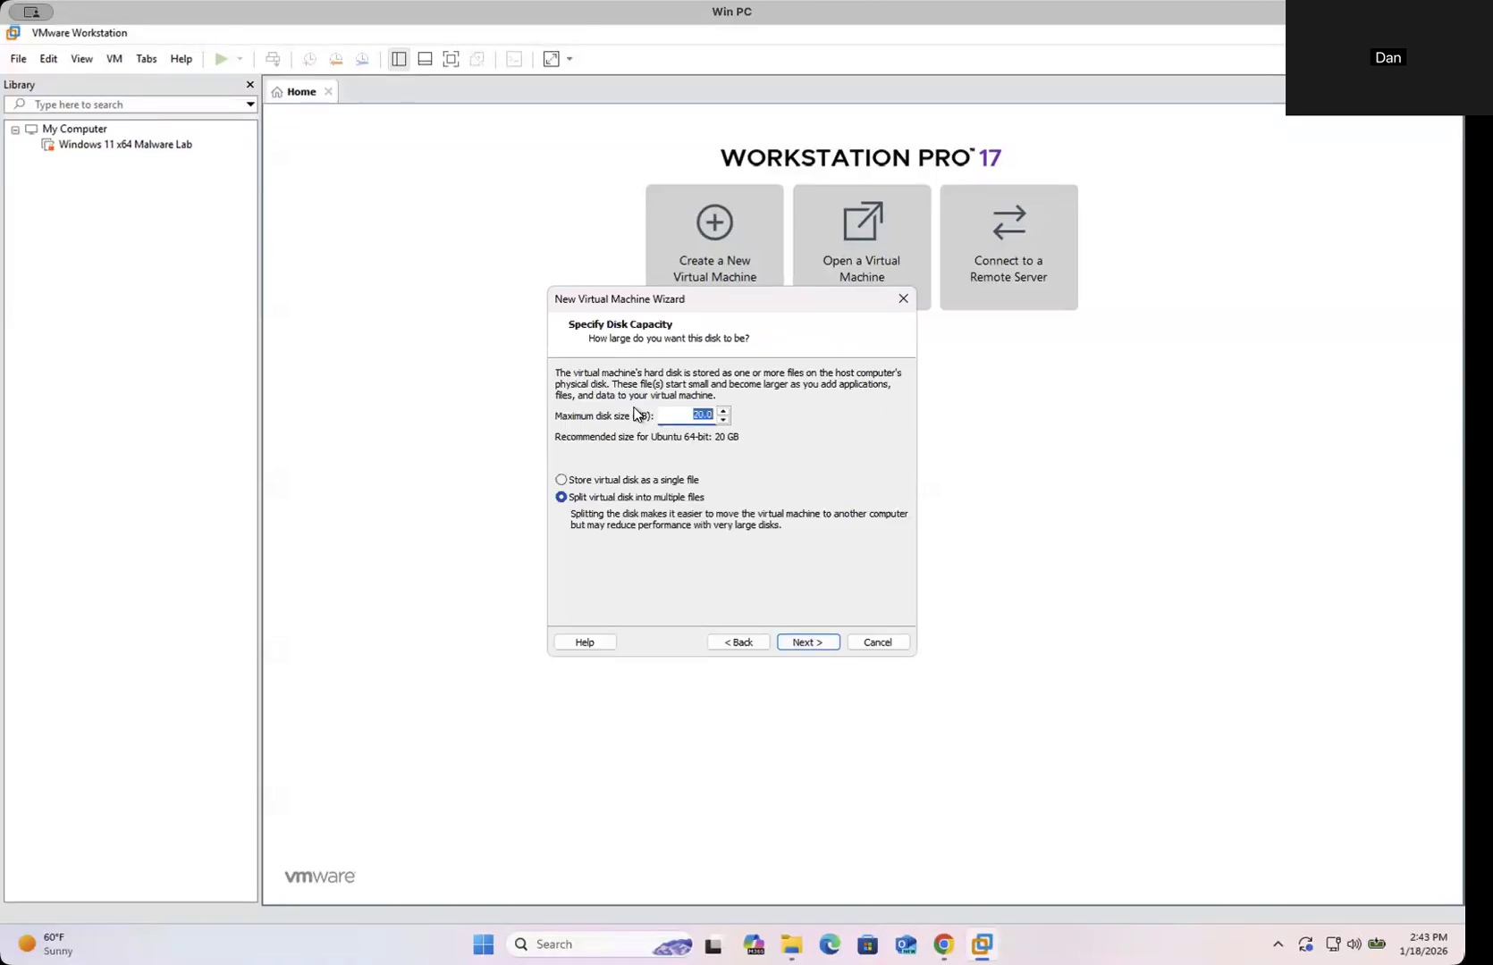
- Set the maximum disk size to 40 GB, keeping the virtual disk split into multiple files
click(683, 416)
click(695, 415)
click(807, 642)
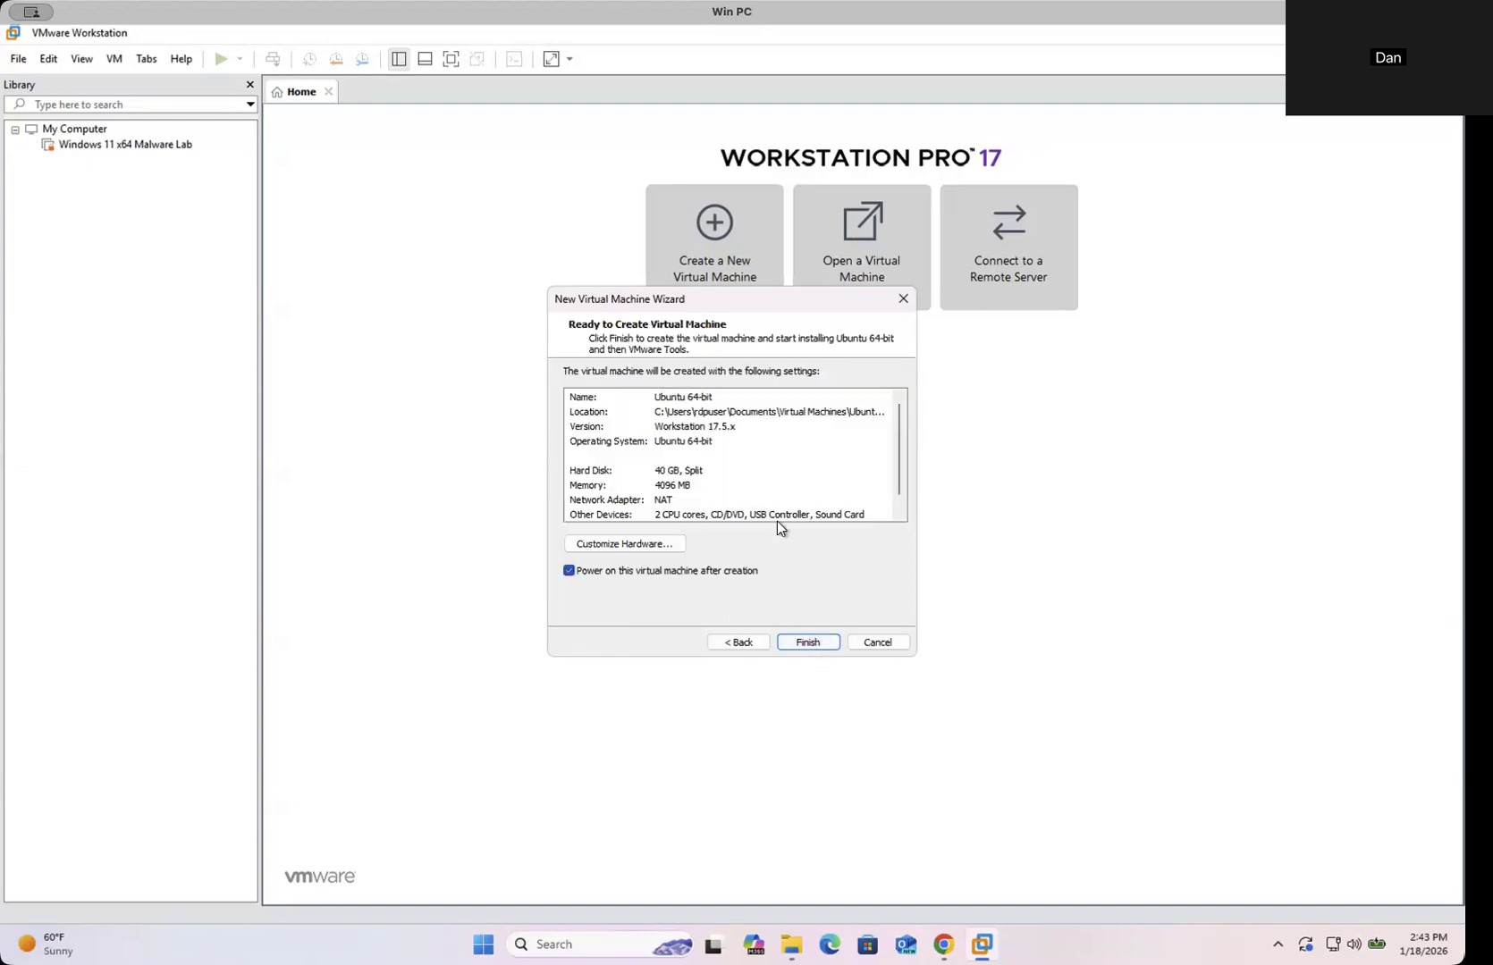
- Check the host computer's installed RAM in the Windows settings and set the virtual machine's memory to 8192 MB
click(672, 544)
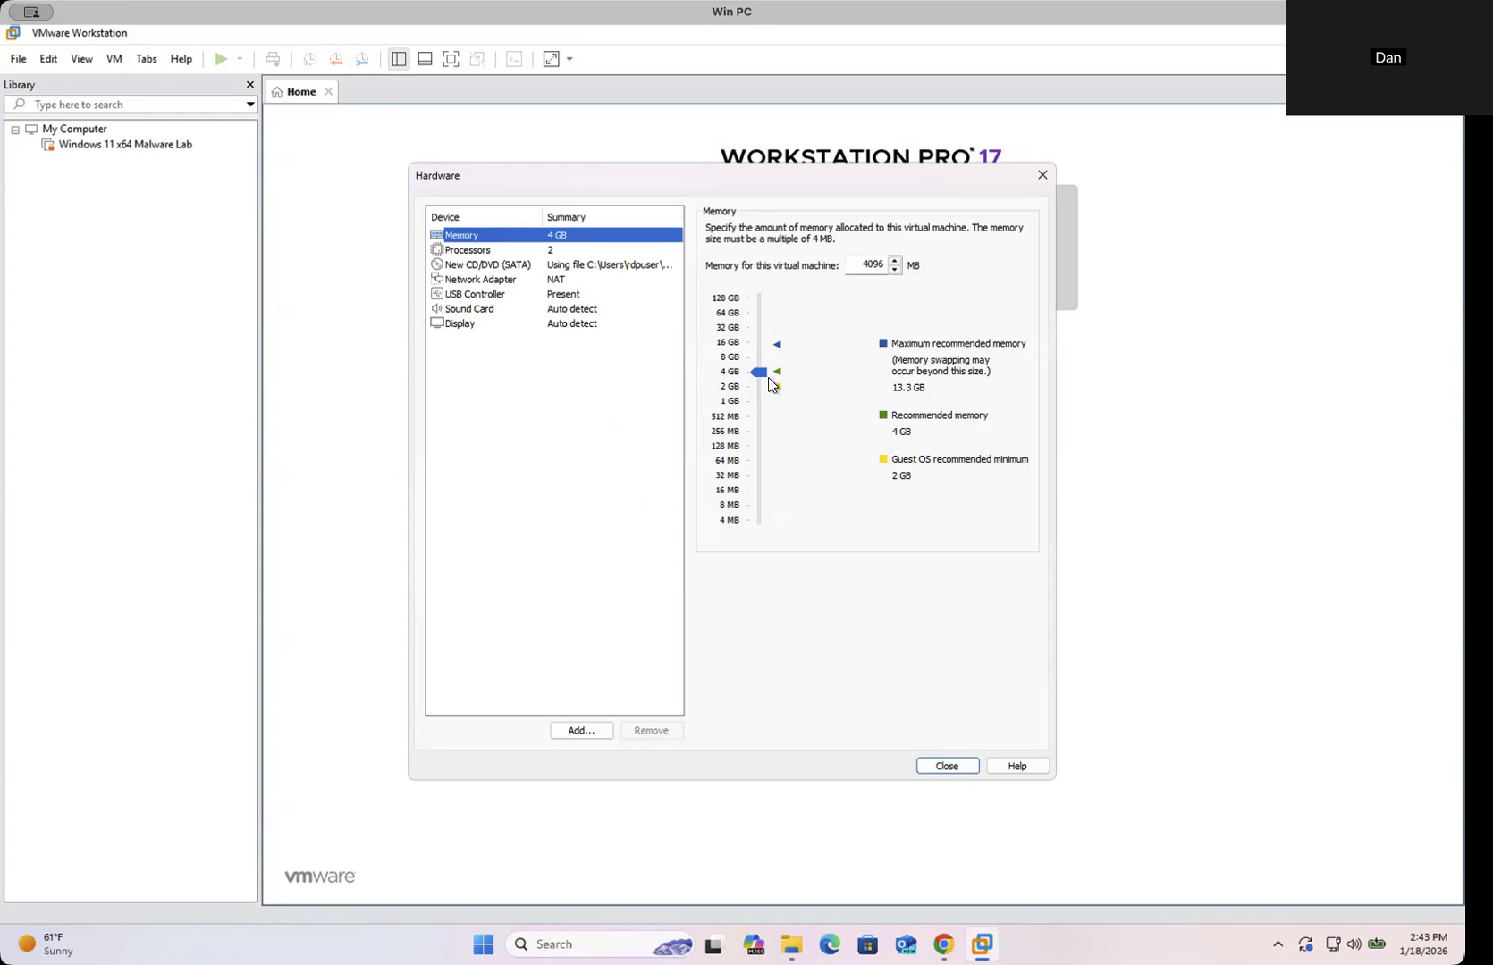
click(586, 939)
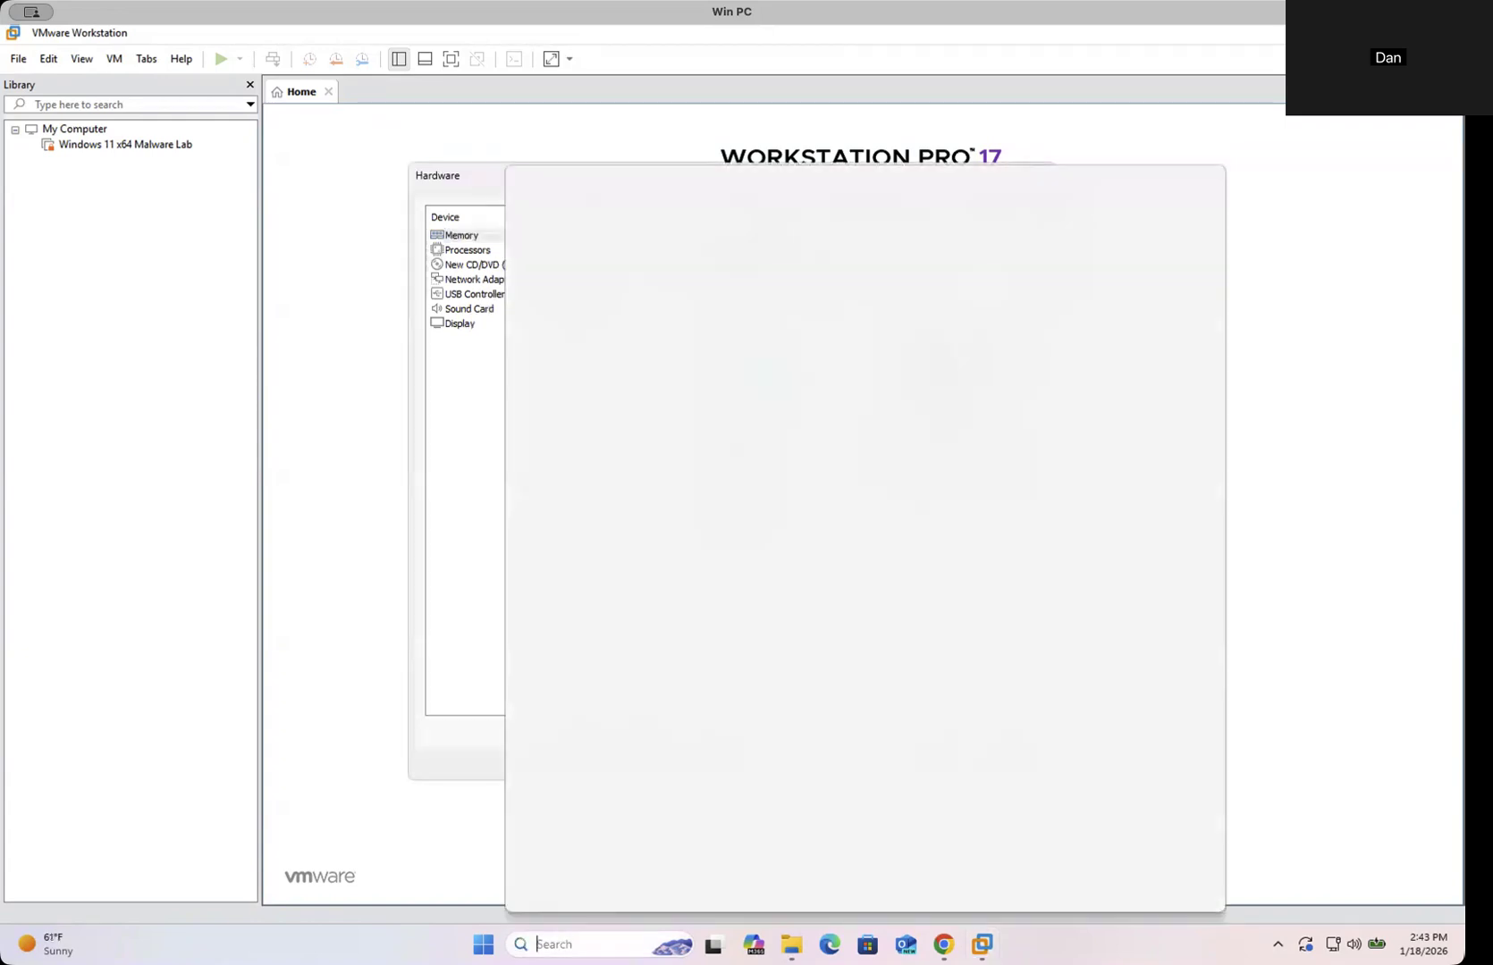
text(memory)
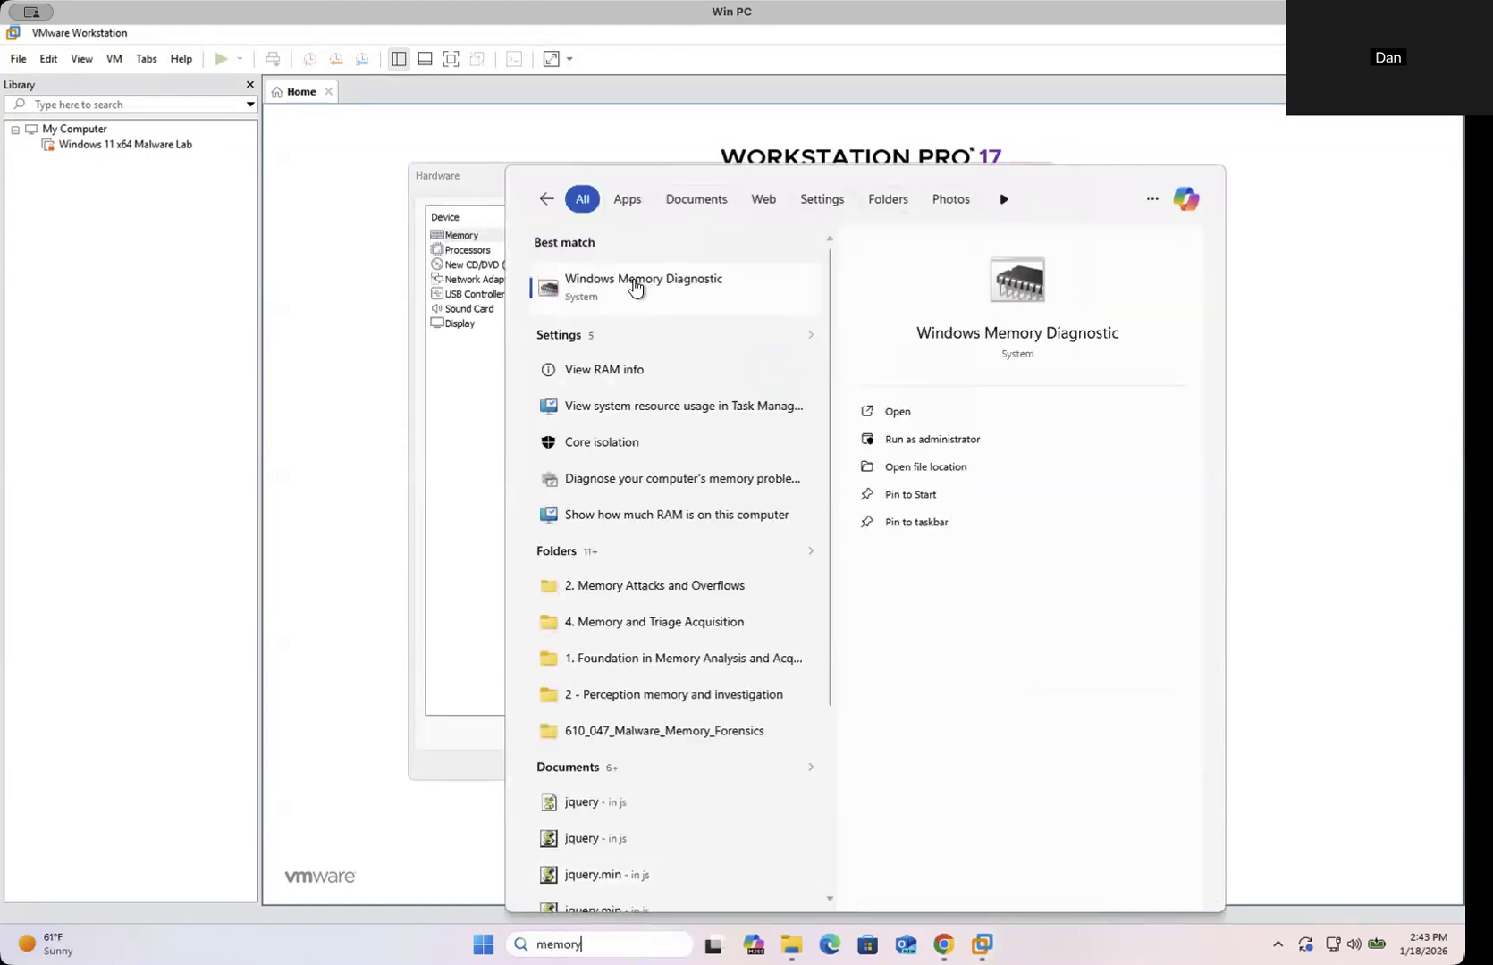
click(609, 375)
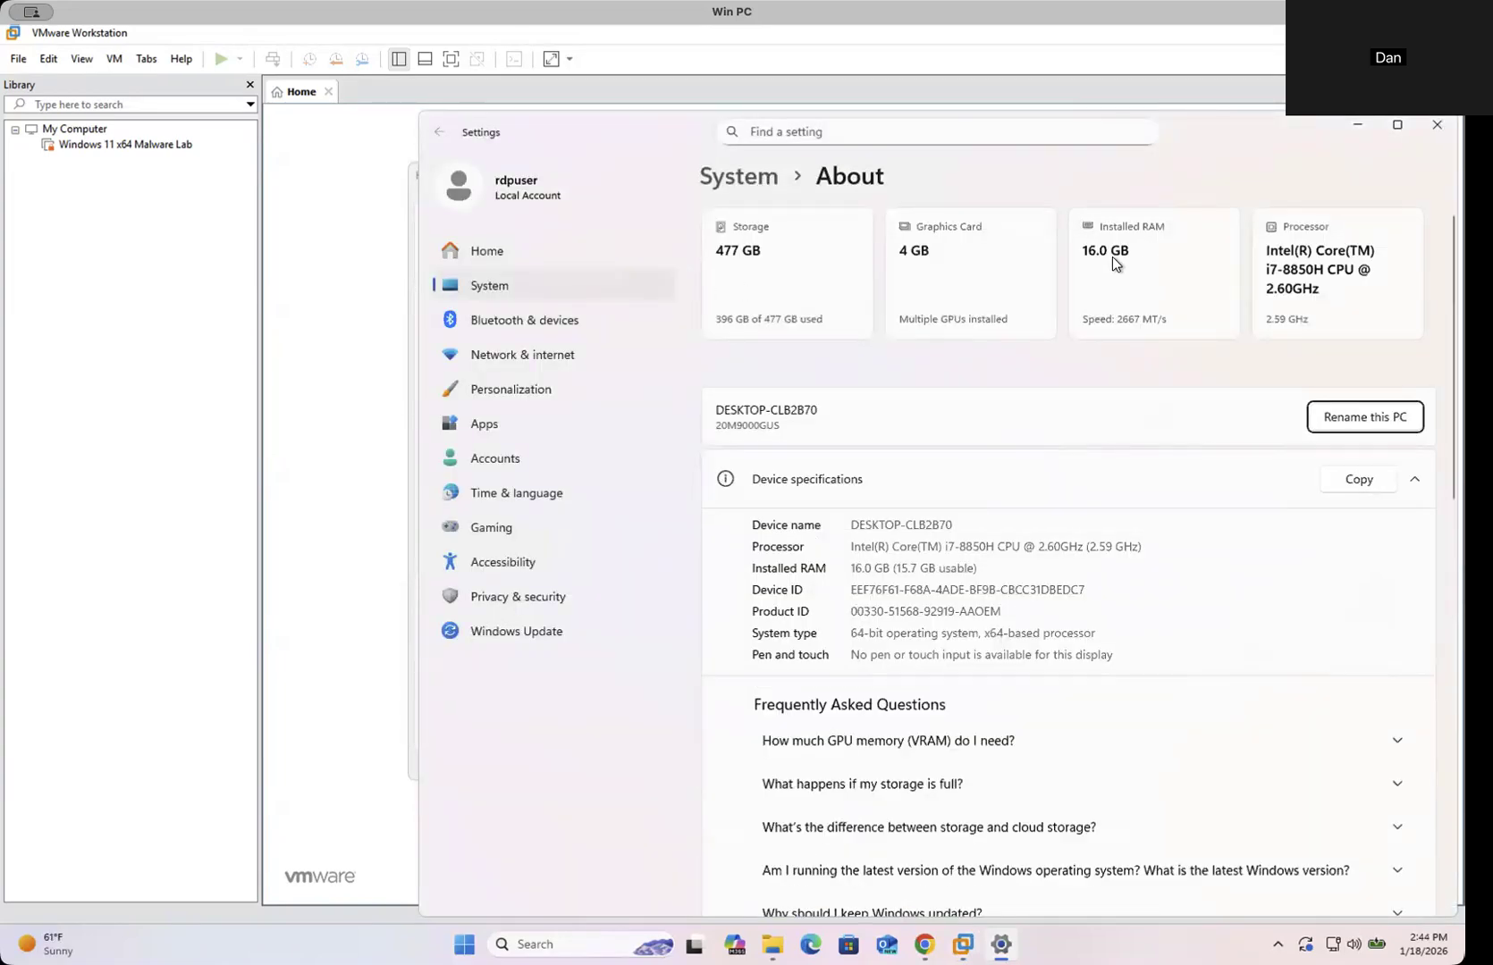
click(1437, 124)
drag(756, 375, 760, 356)
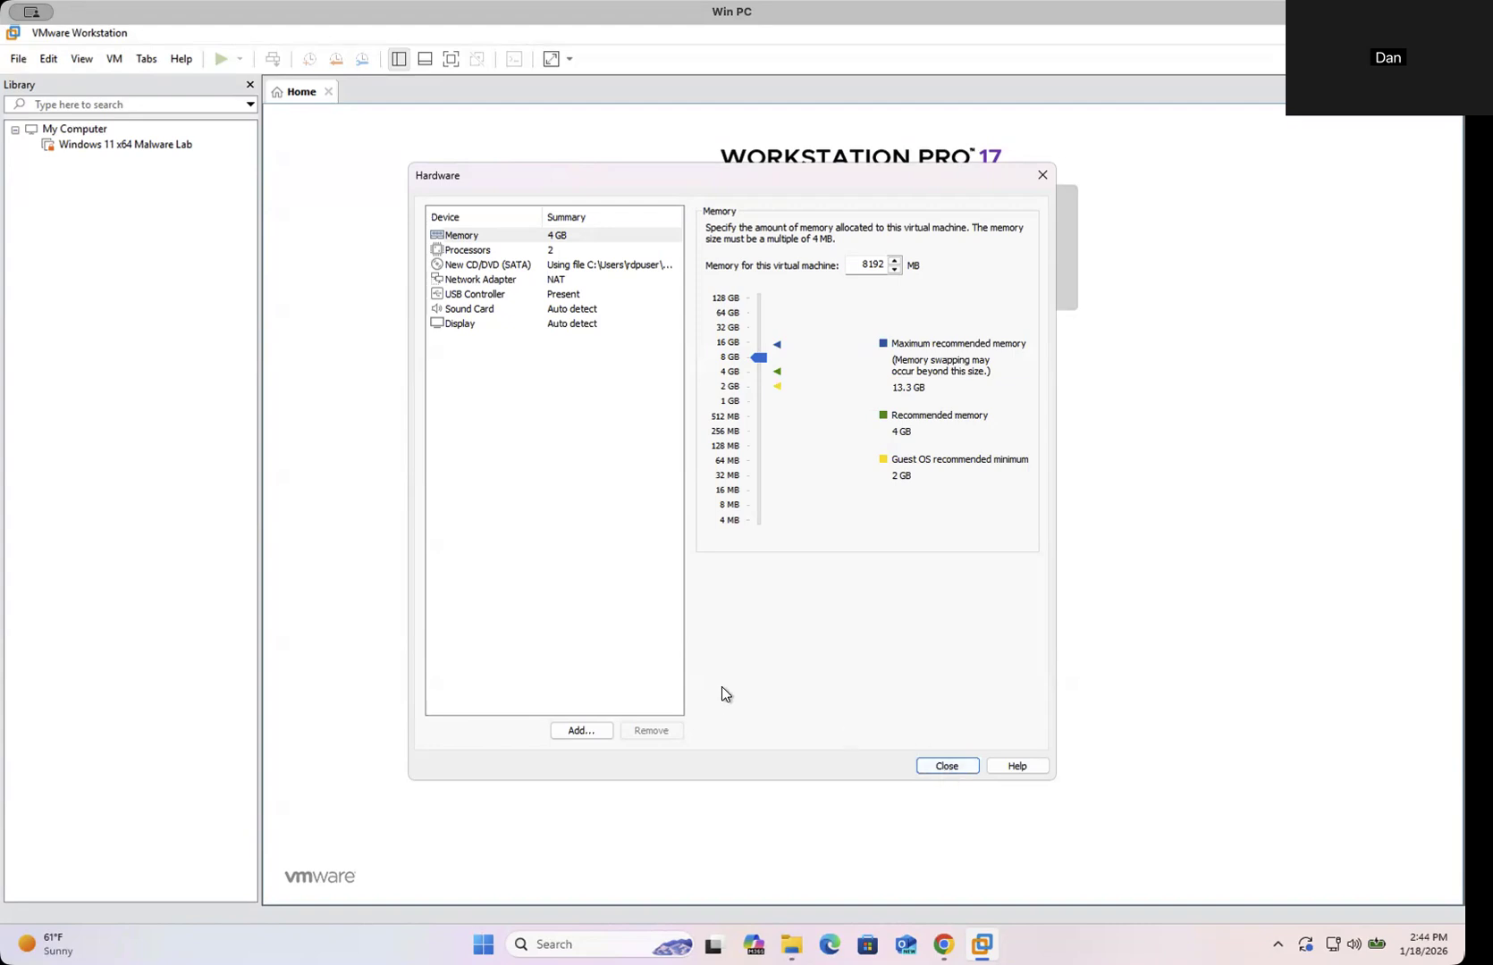
- Review the processor settings and finish creating the virtual machine, keeping it set to power on after creation
click(553, 255)
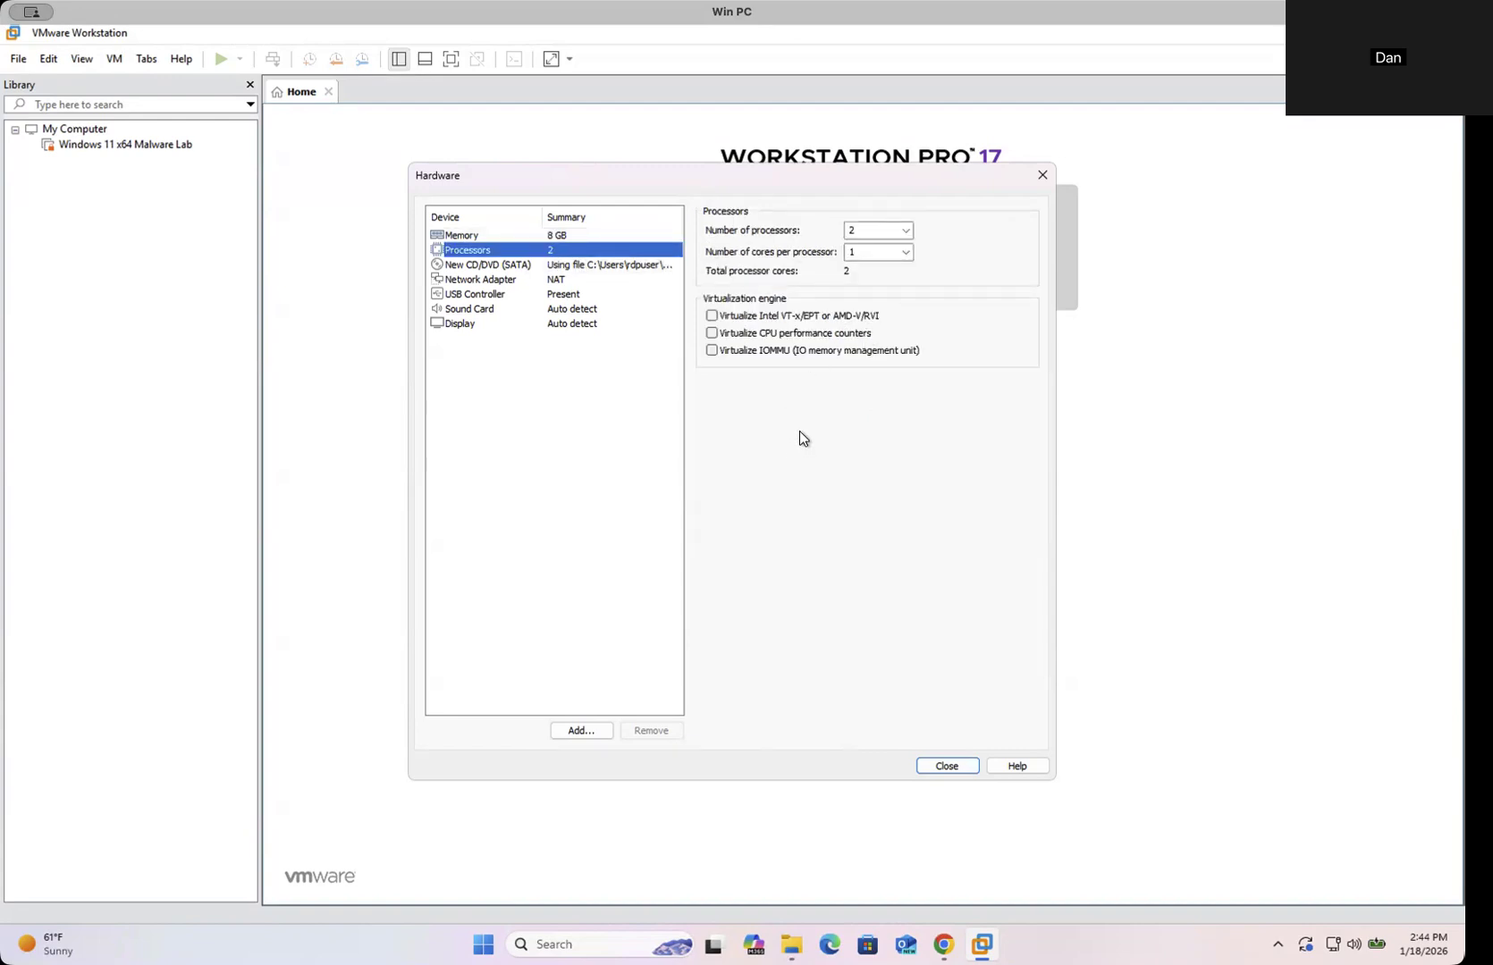
click(947, 766)
scroll(749, 455, down, 1)
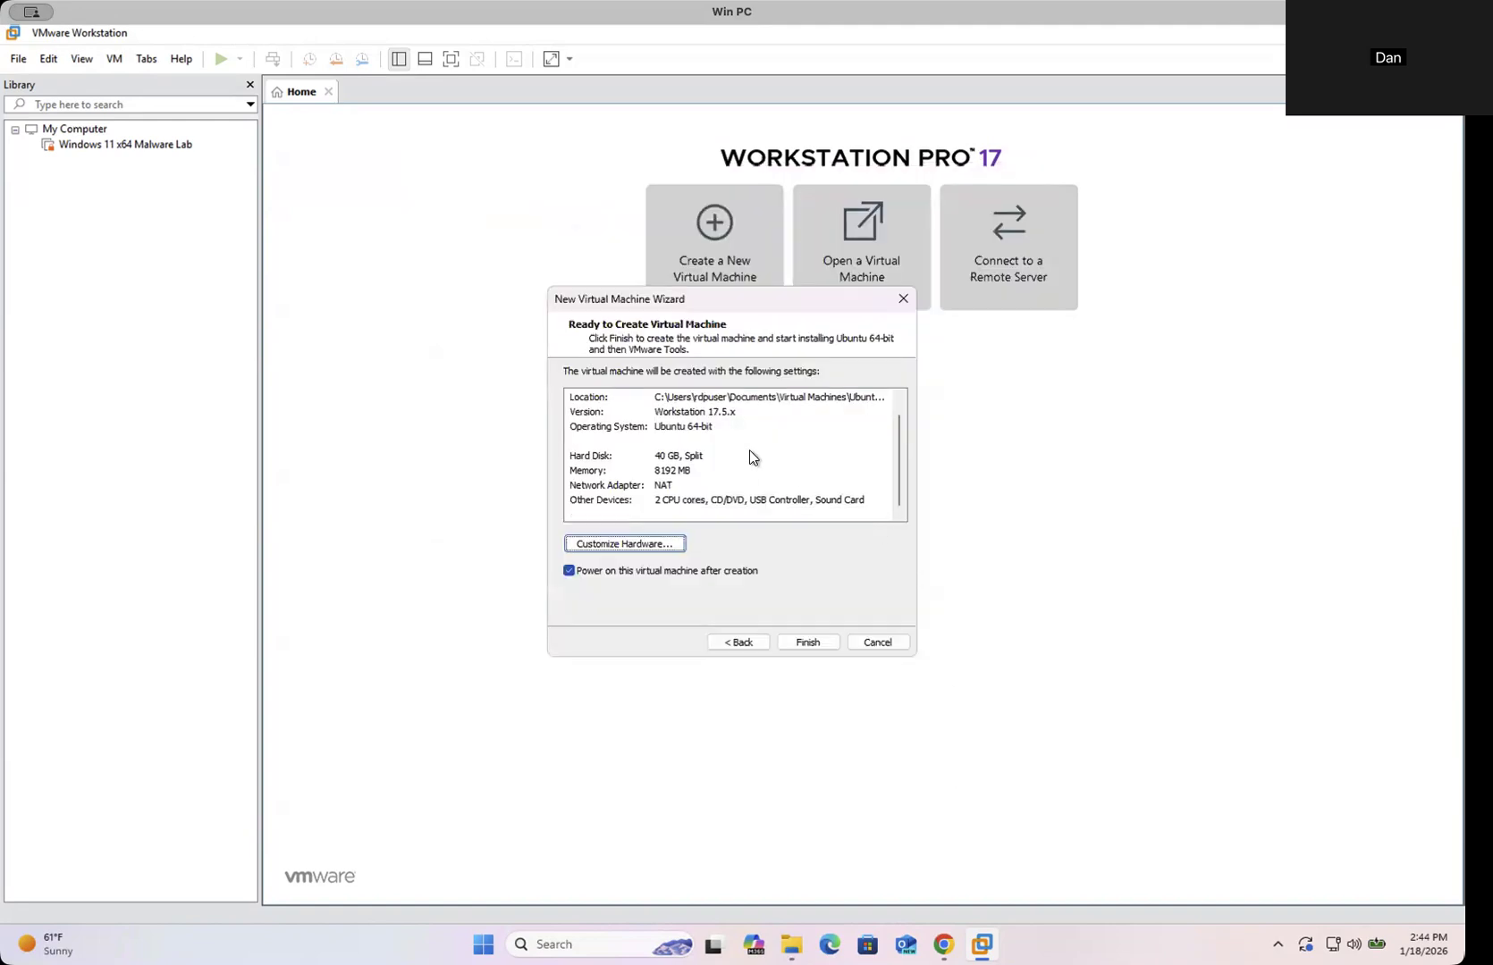
click(810, 641)
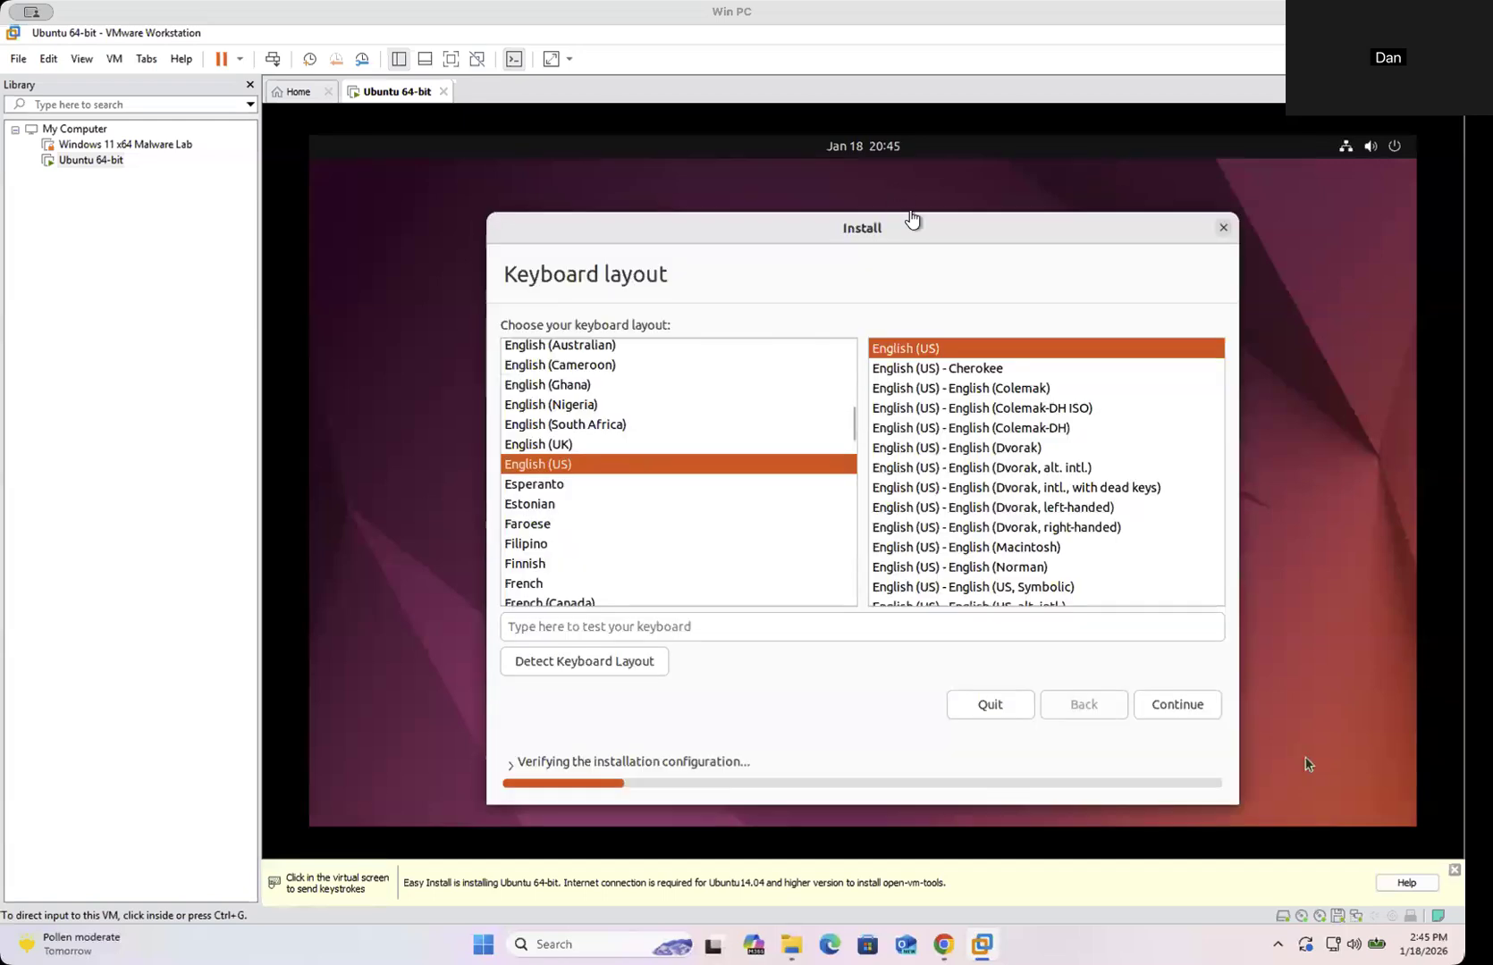
- Accept the English (US) keyboard layout and the Normal installation with updates downloaded while installing Ubuntu
click(935, 237)
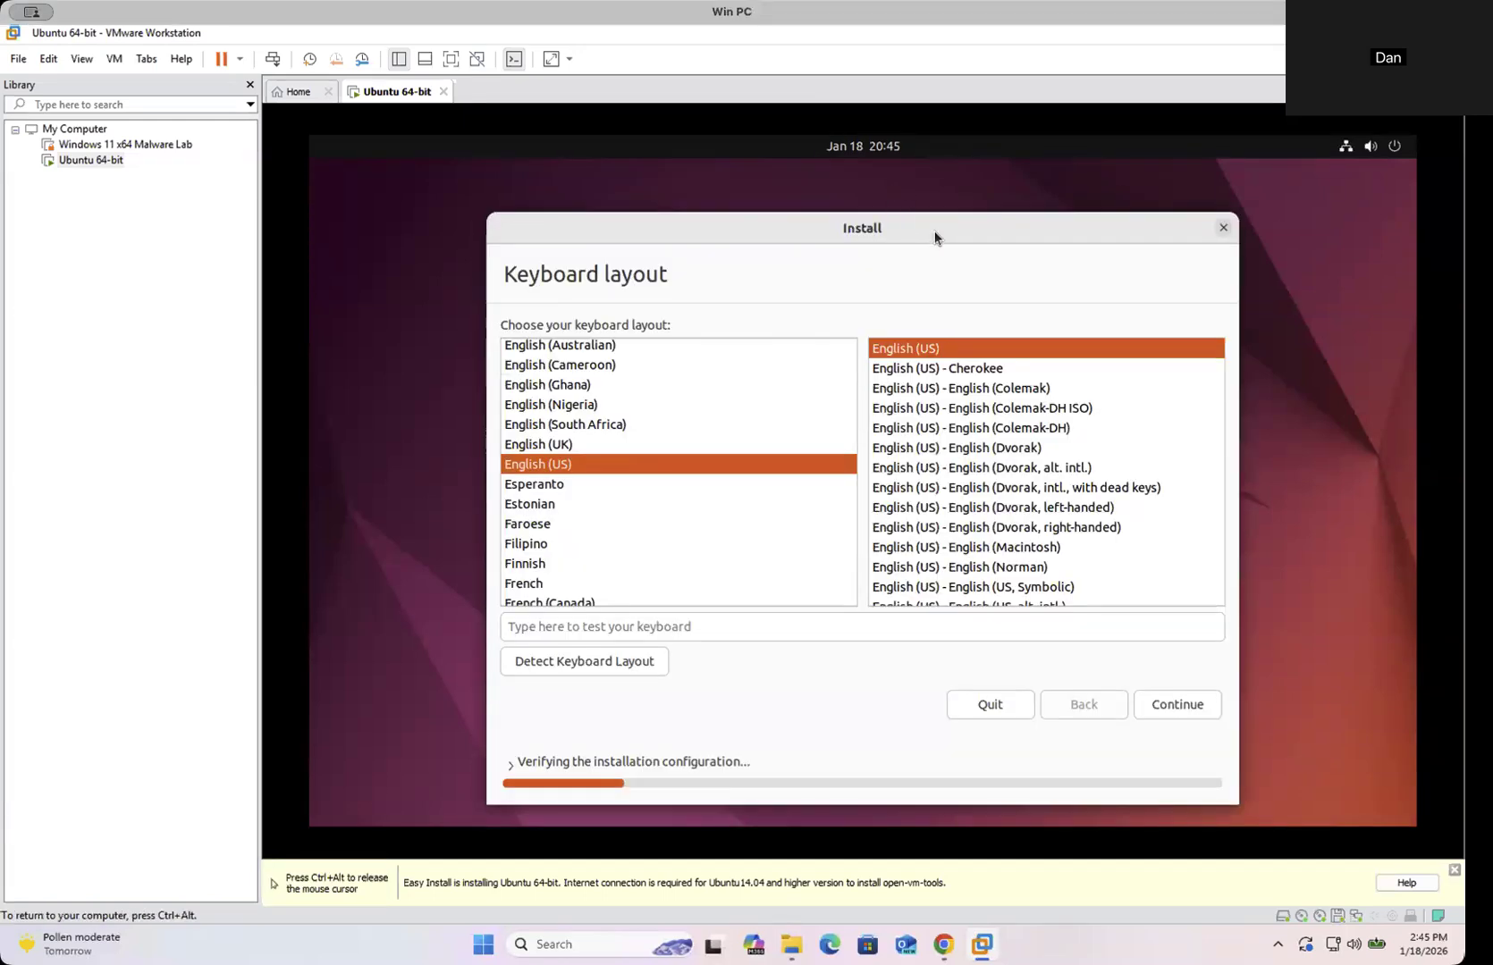
click(1169, 703)
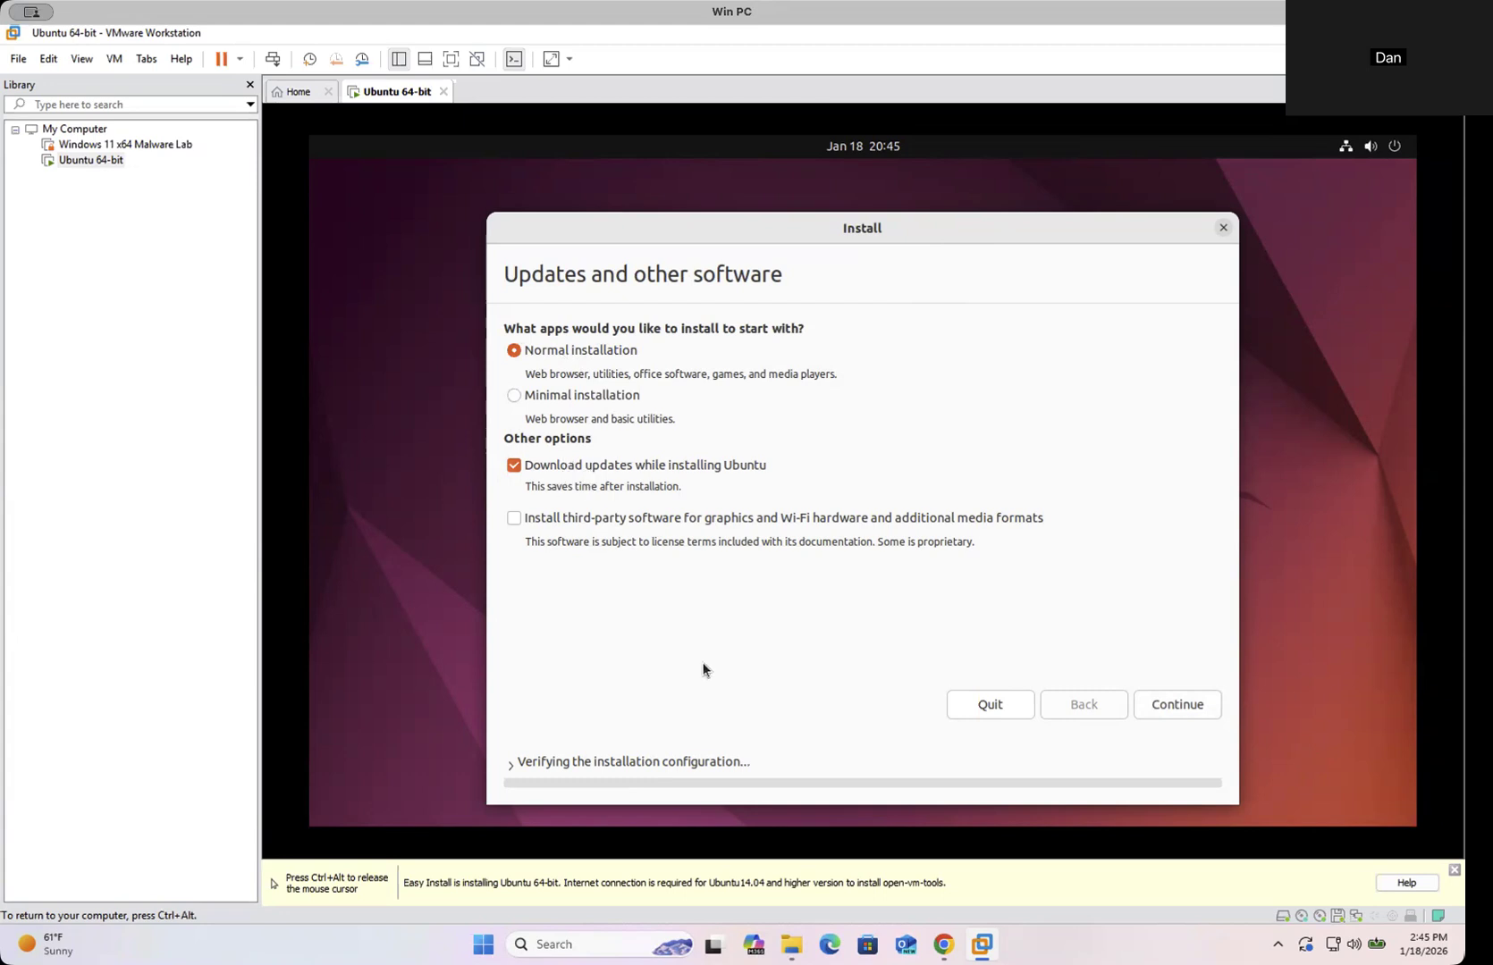
click(1156, 713)
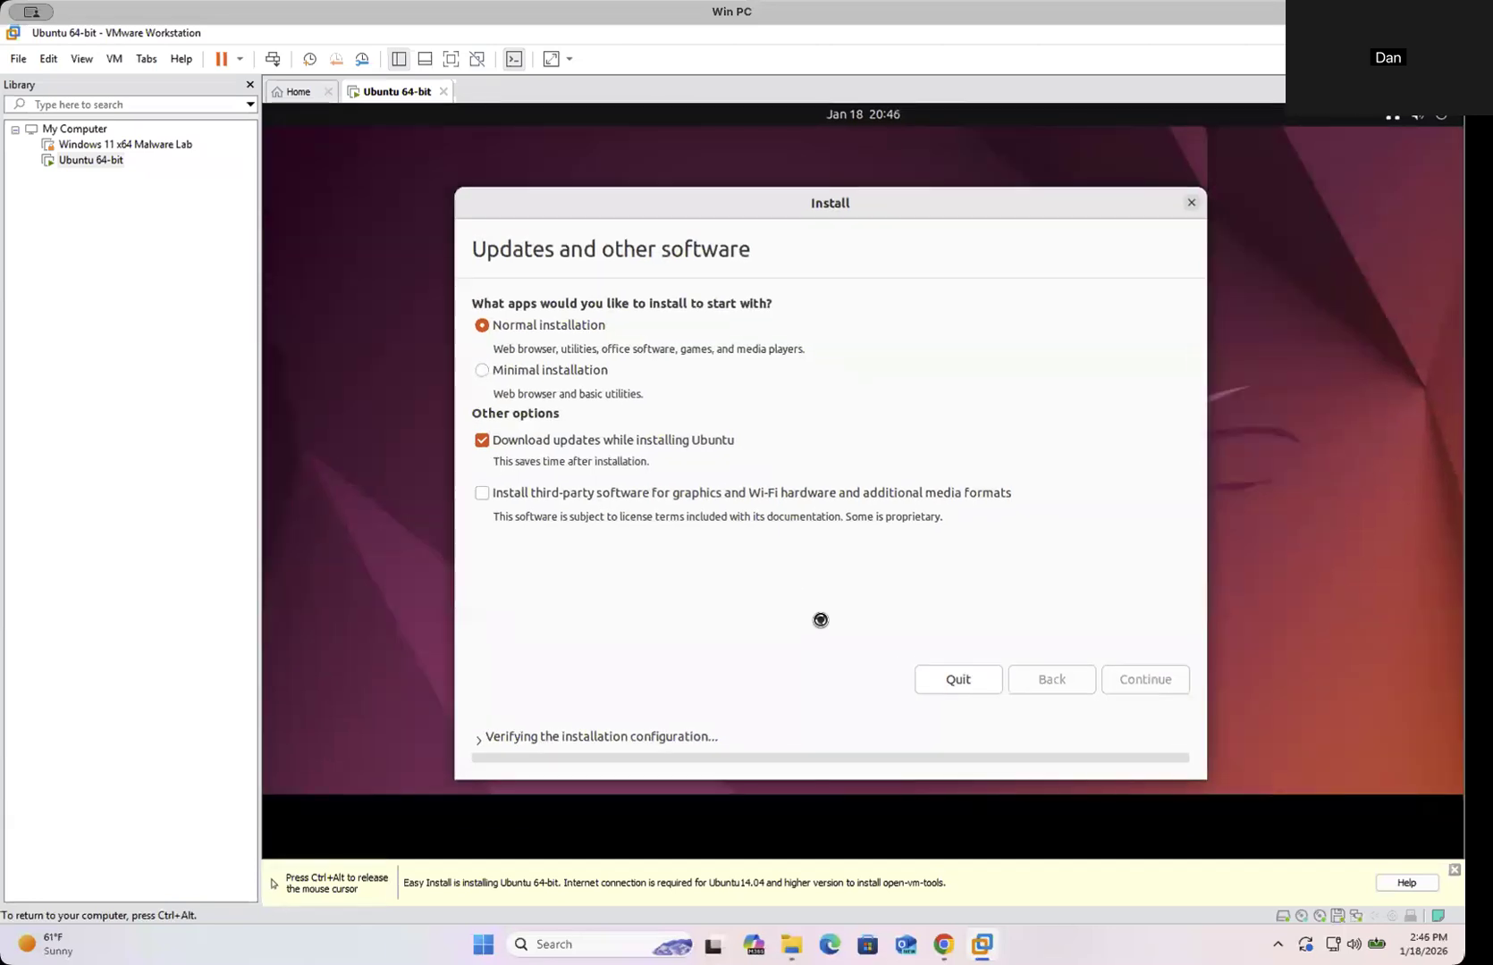
key(ctrl+alt)
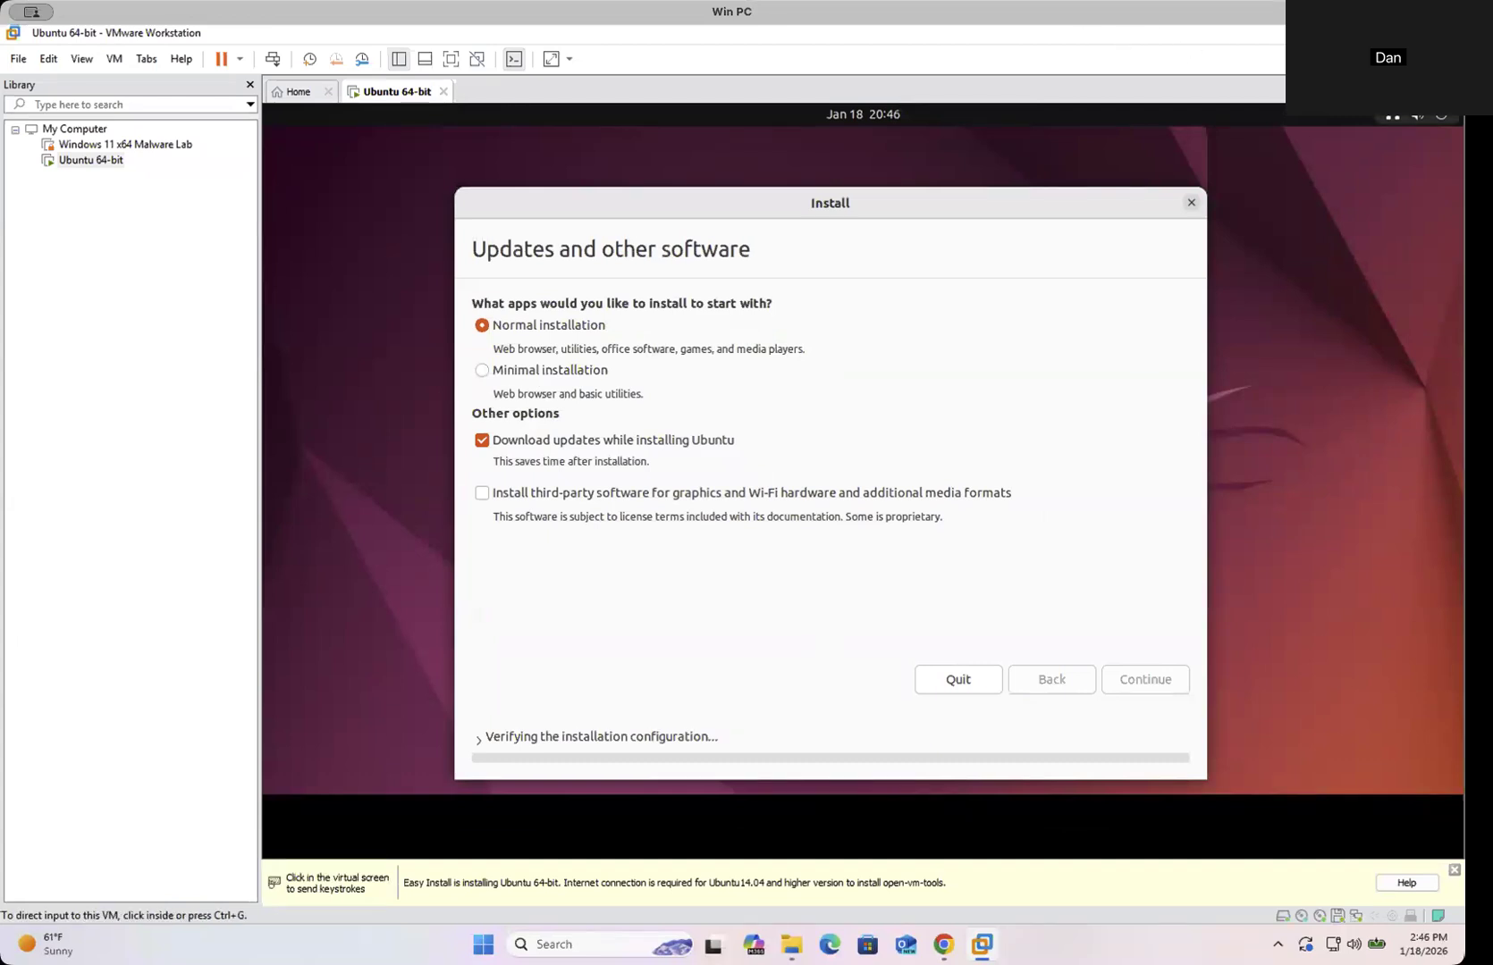
- Start the installation with Erase disk and install Ubuntu and approve writing the partition changes to the disk
click(680, 567)
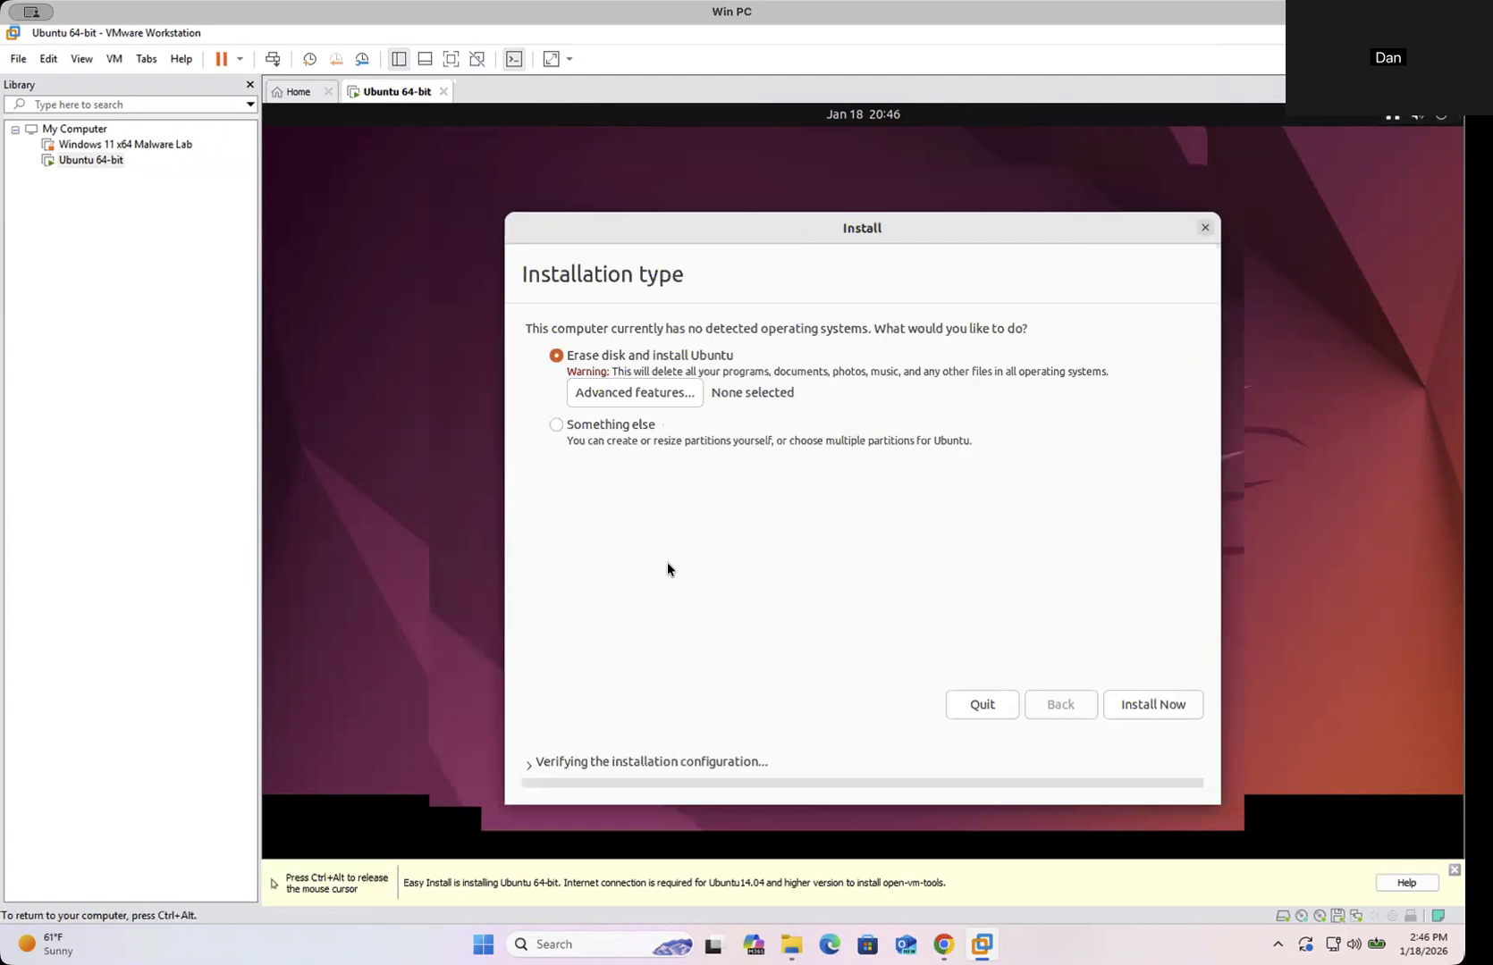
click(584, 365)
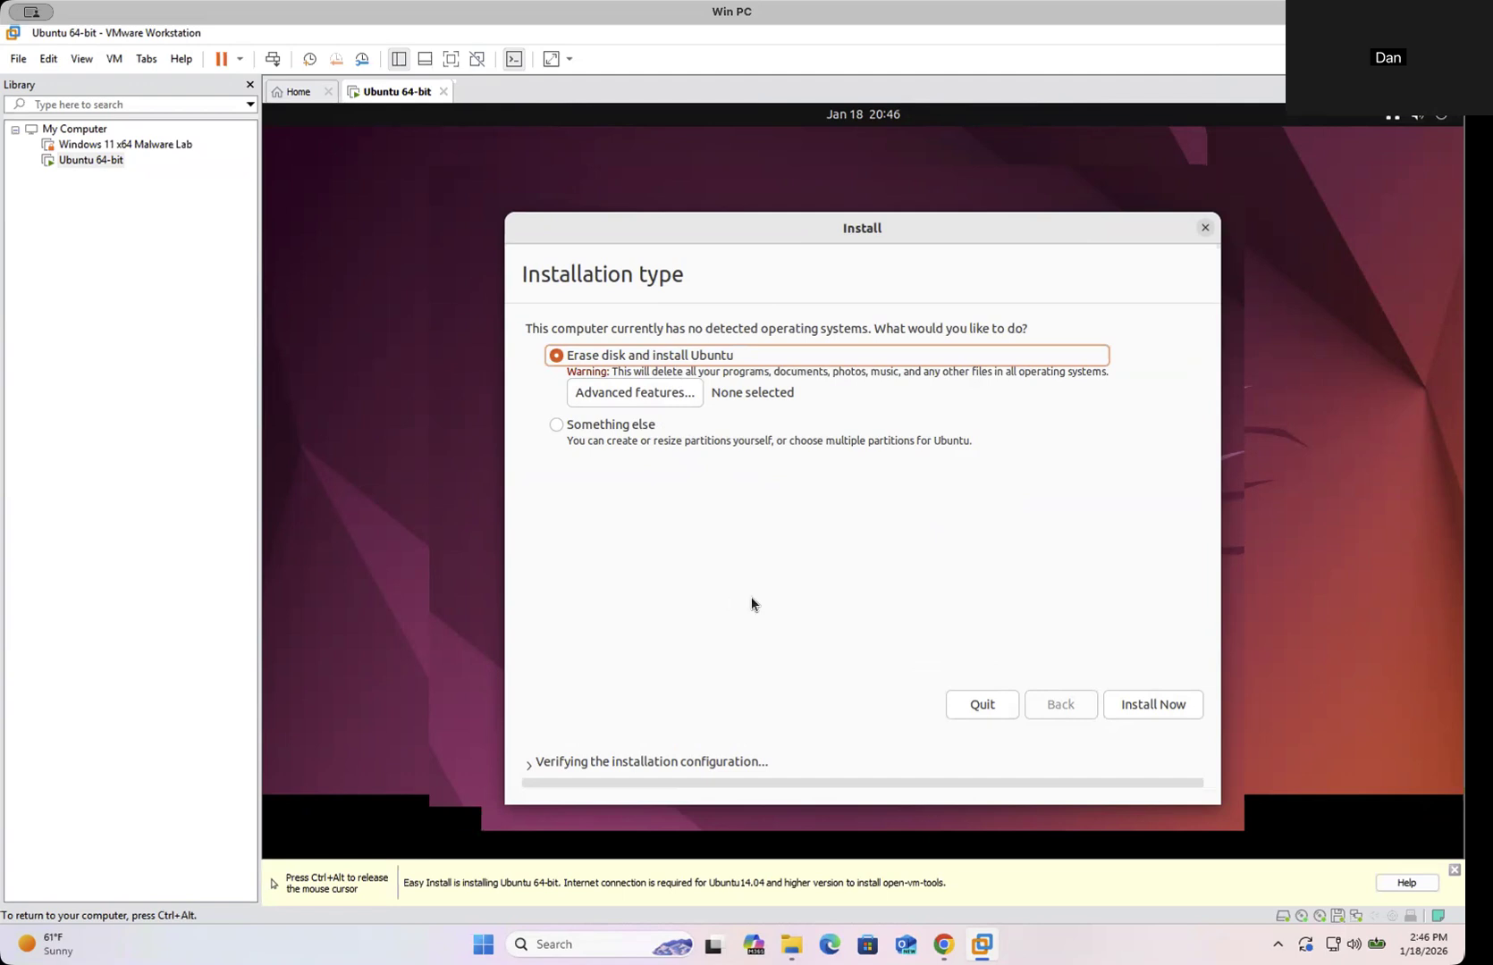
click(1191, 704)
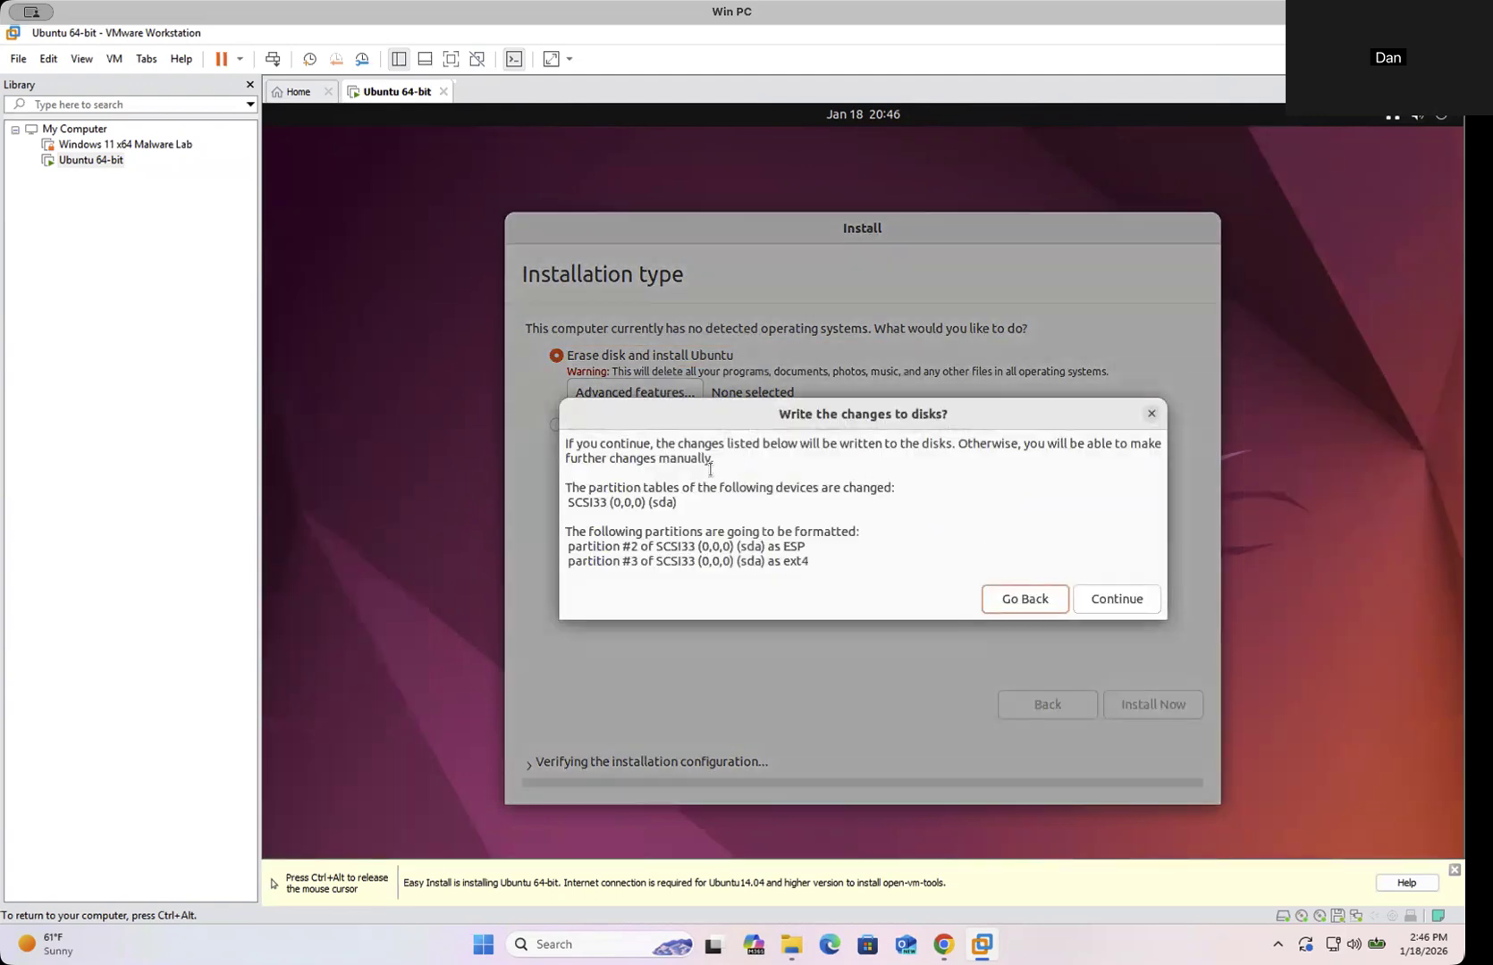
click(1106, 606)
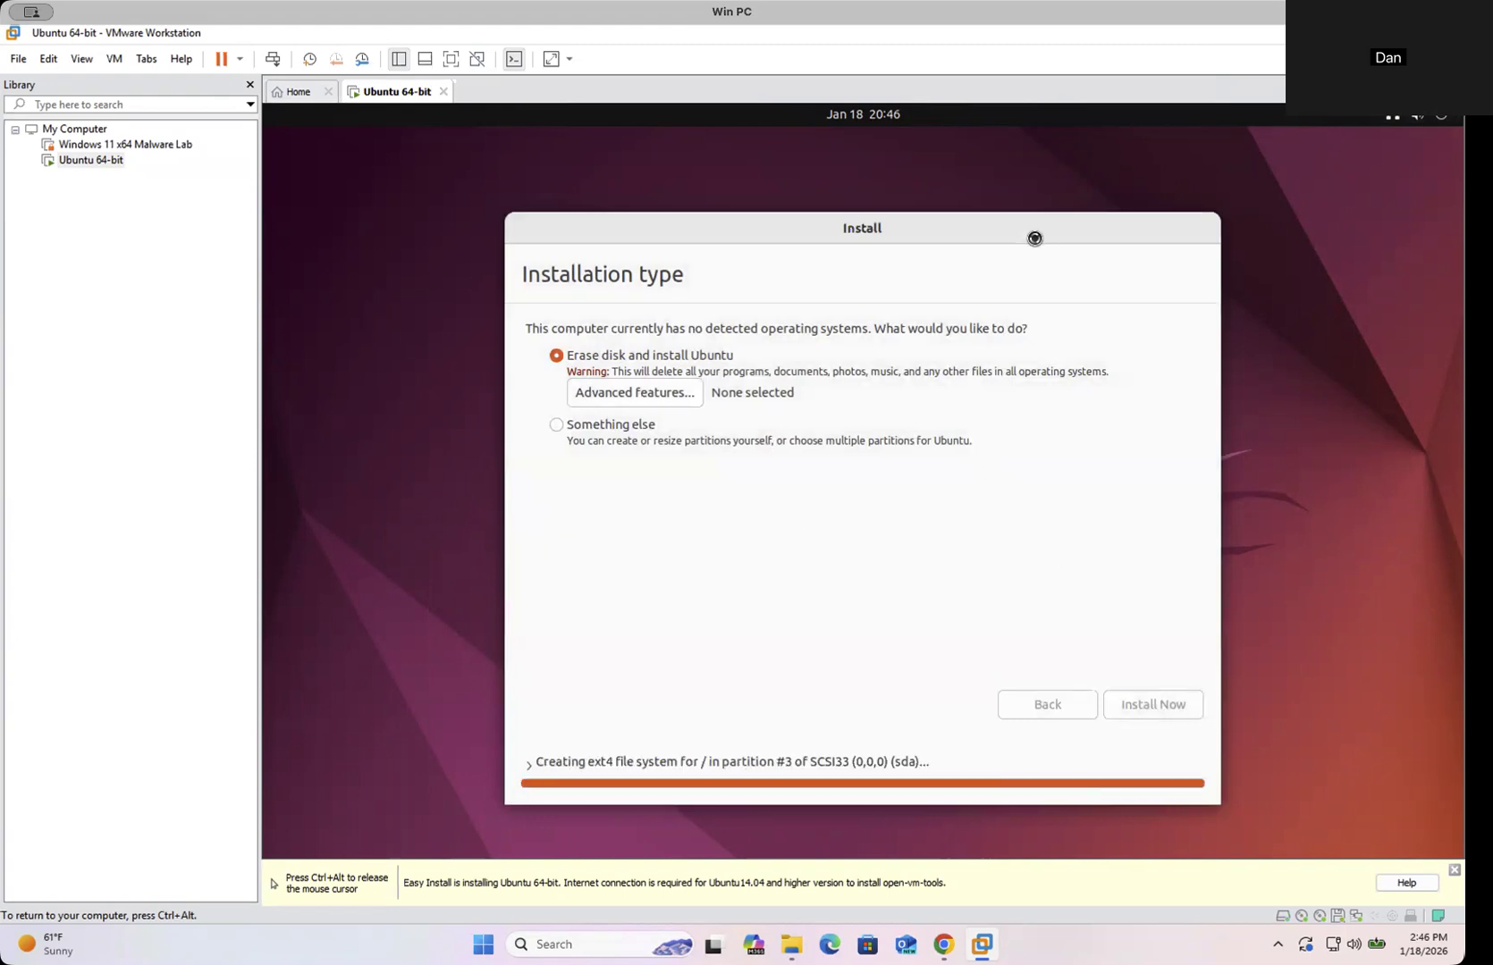
- Accept the time zone and create the user account, entering the full name, keeping the generated computer name and username, and entering and confirming the password
click(1165, 716)
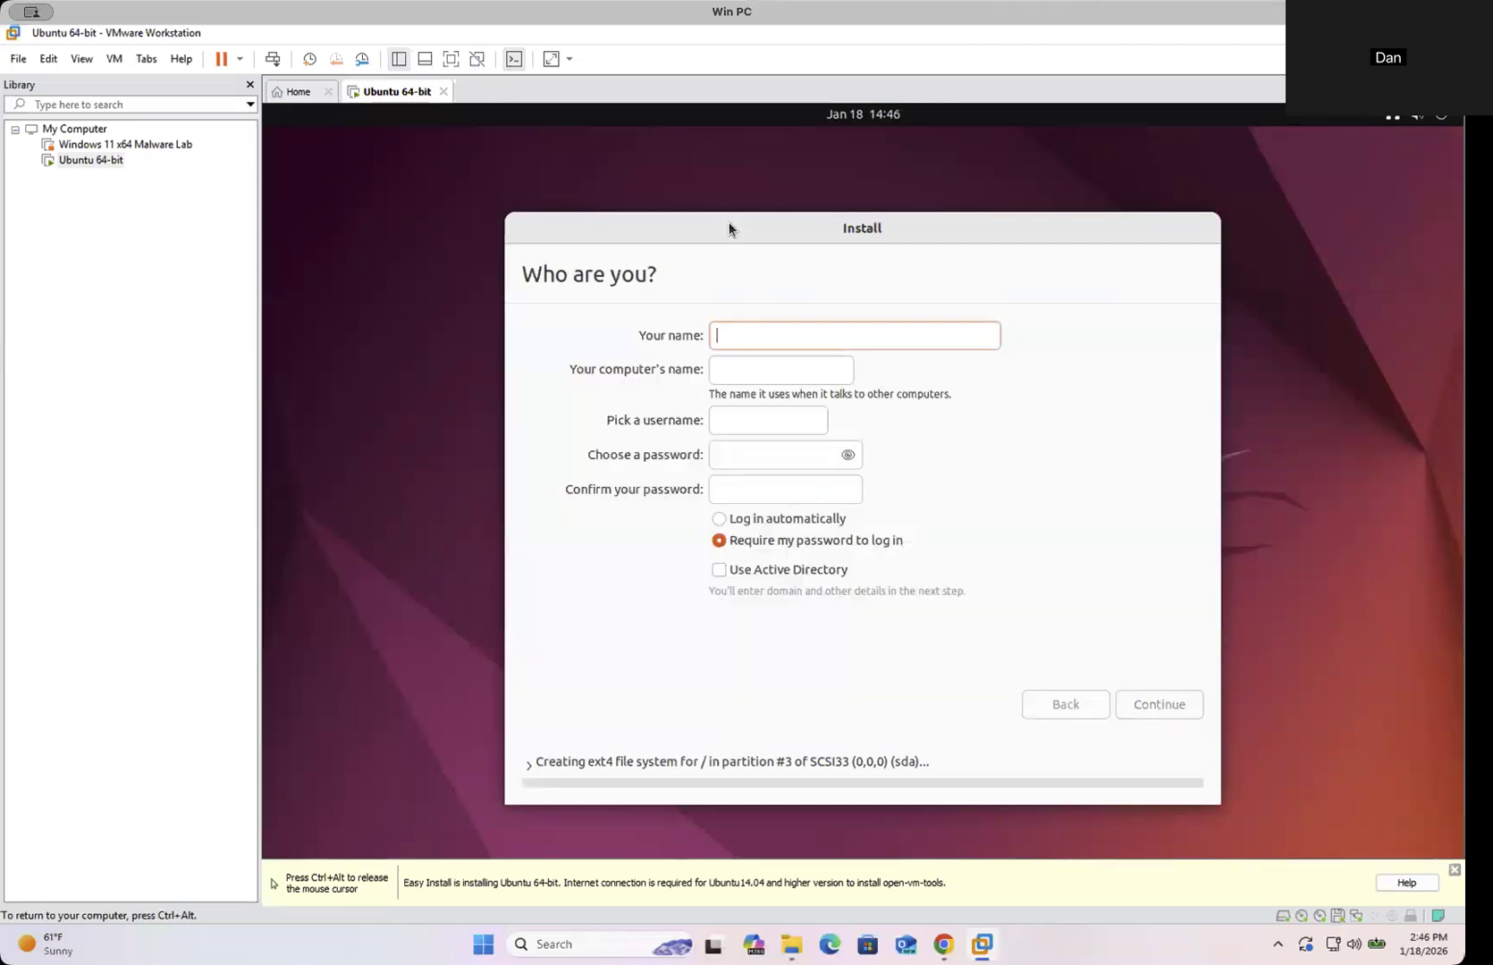
text(Dan)
key(Tab)
key(Tab)
key(Tab)
text(*************)
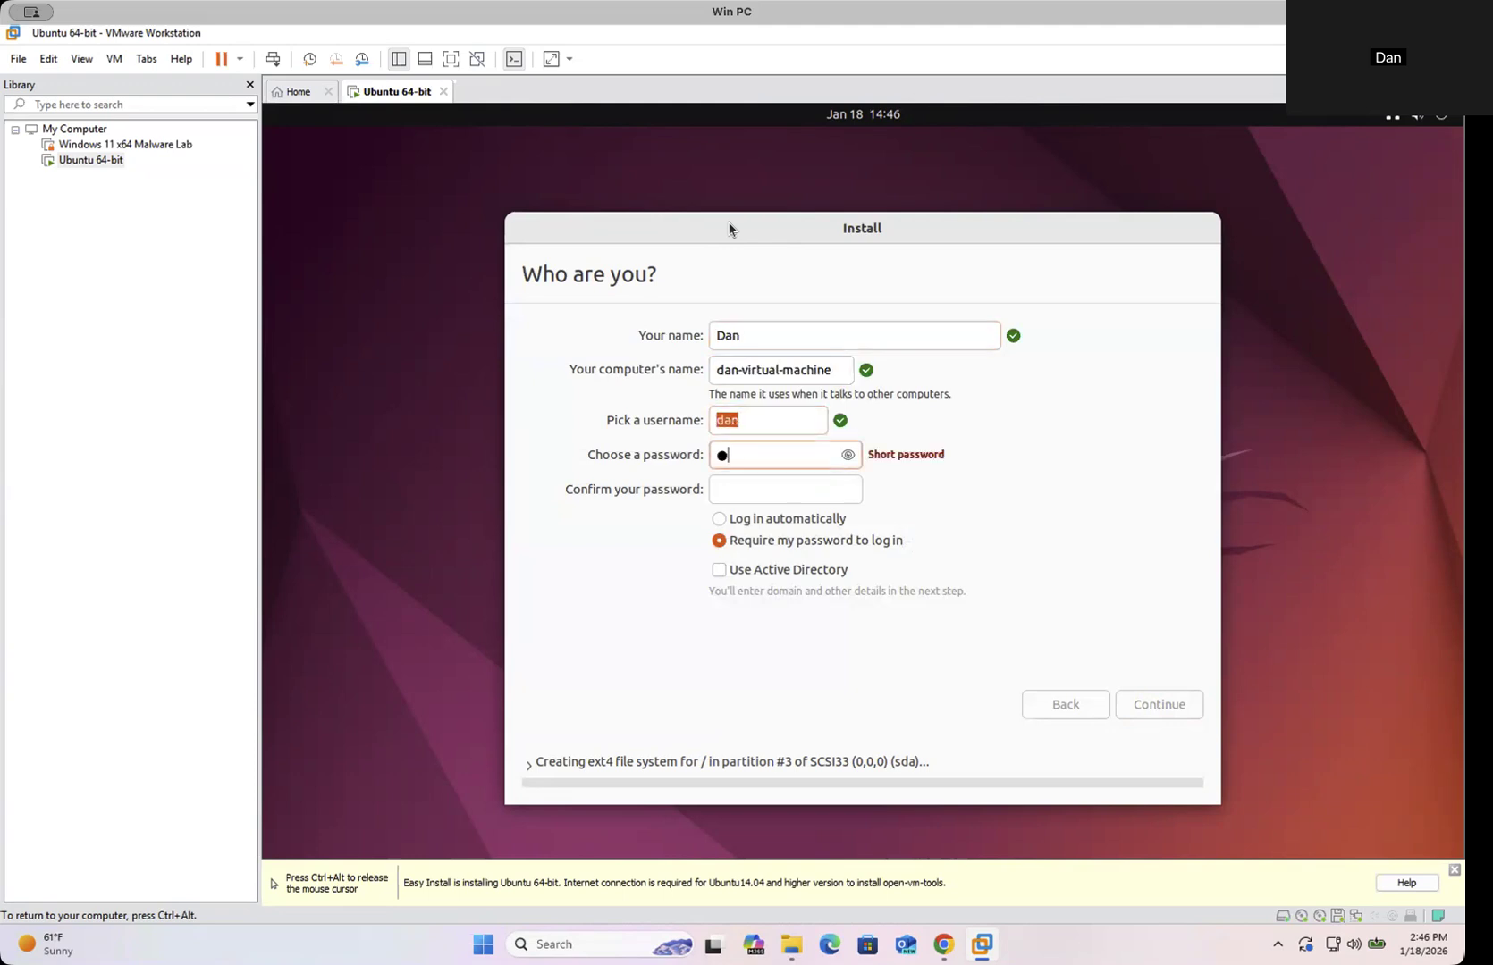
key(Tab)
text(*************)
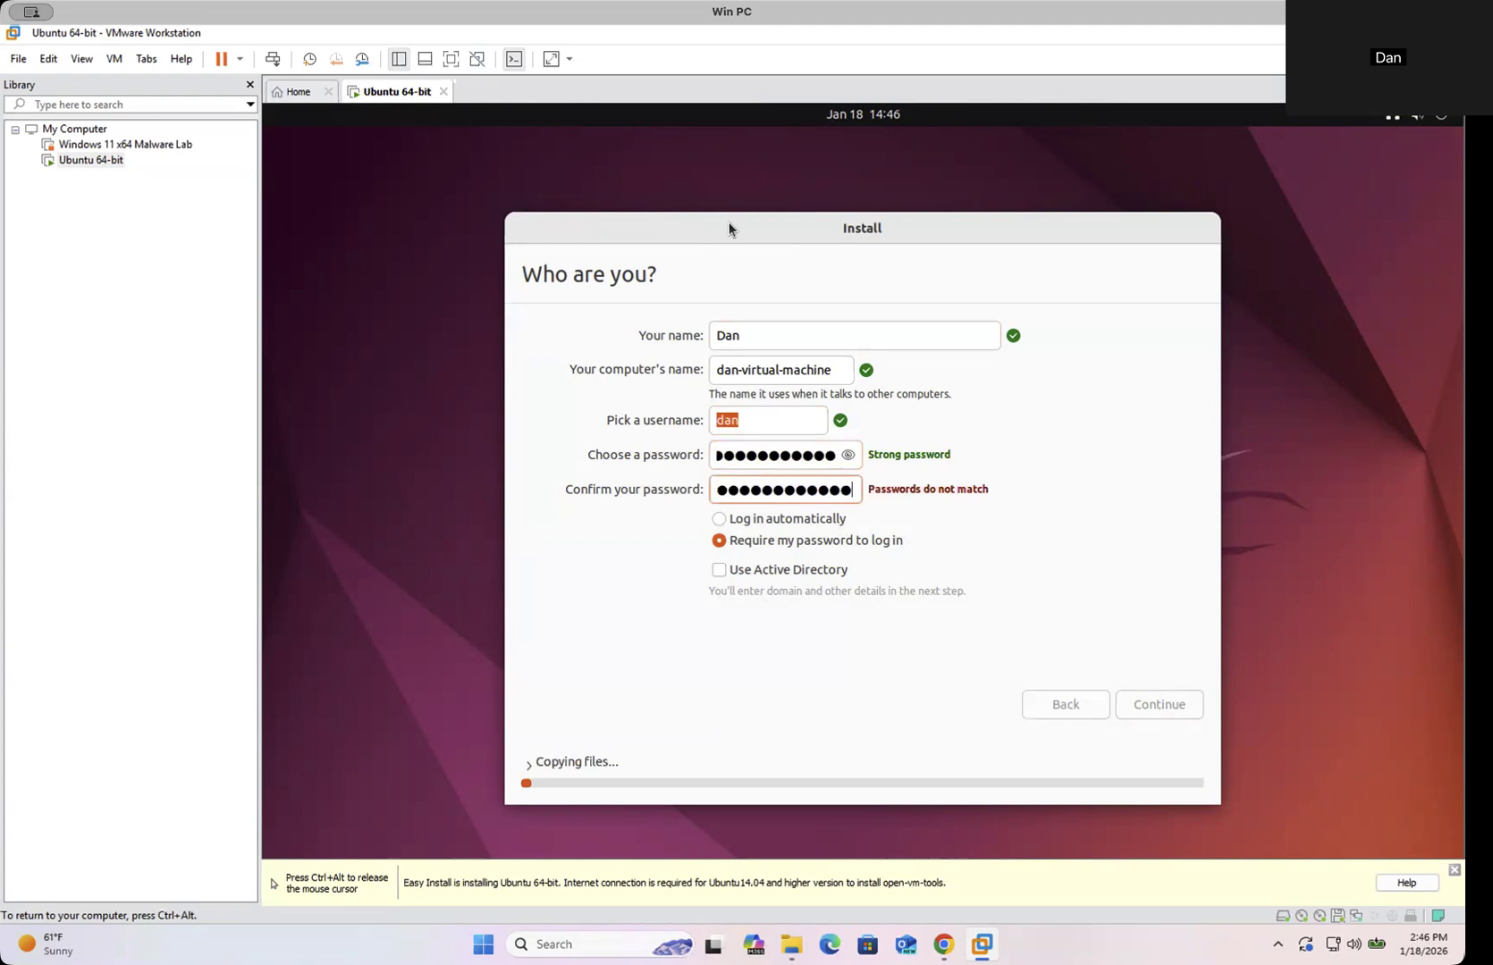
click(1157, 705)
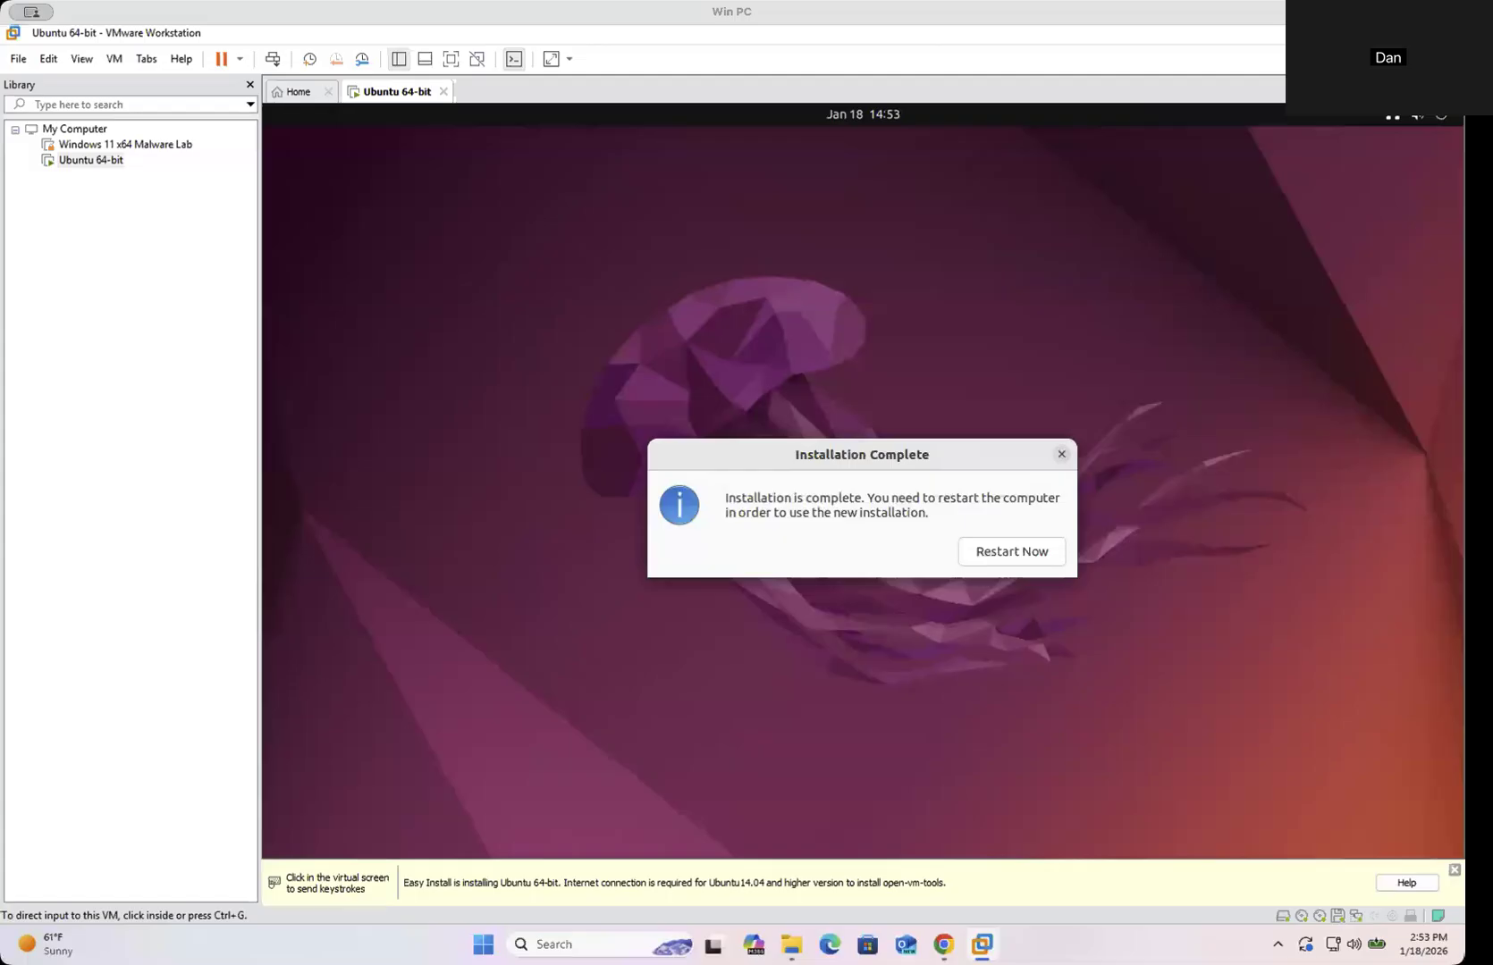
- Restart into the newly installed Ubuntu and skip connecting online accounts
key(ctrl+g)
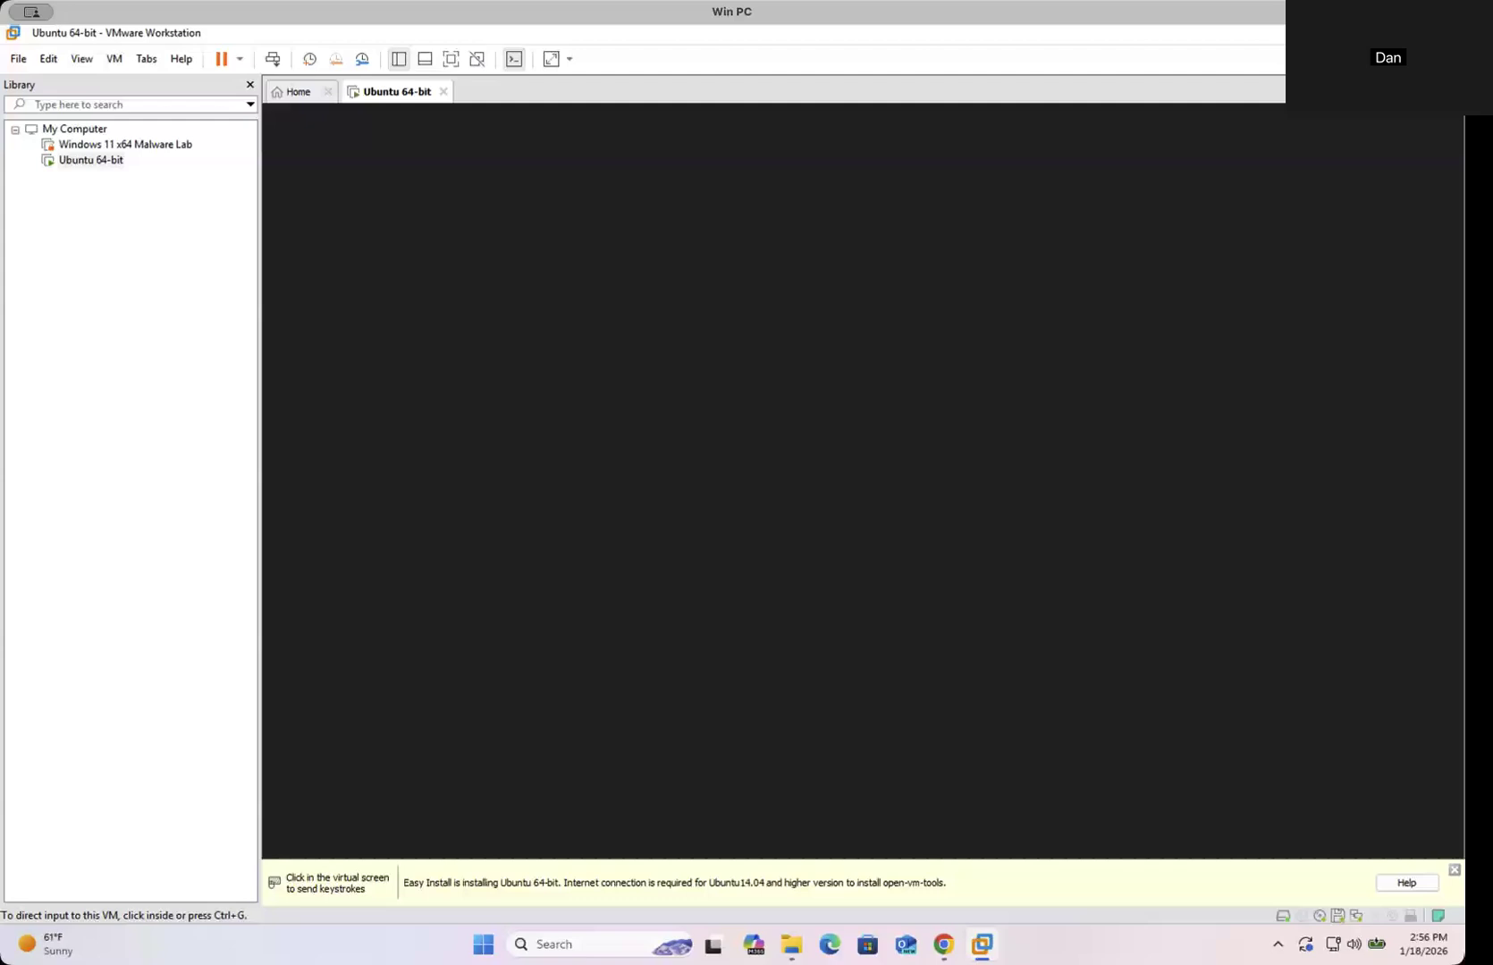
click(1267, 106)
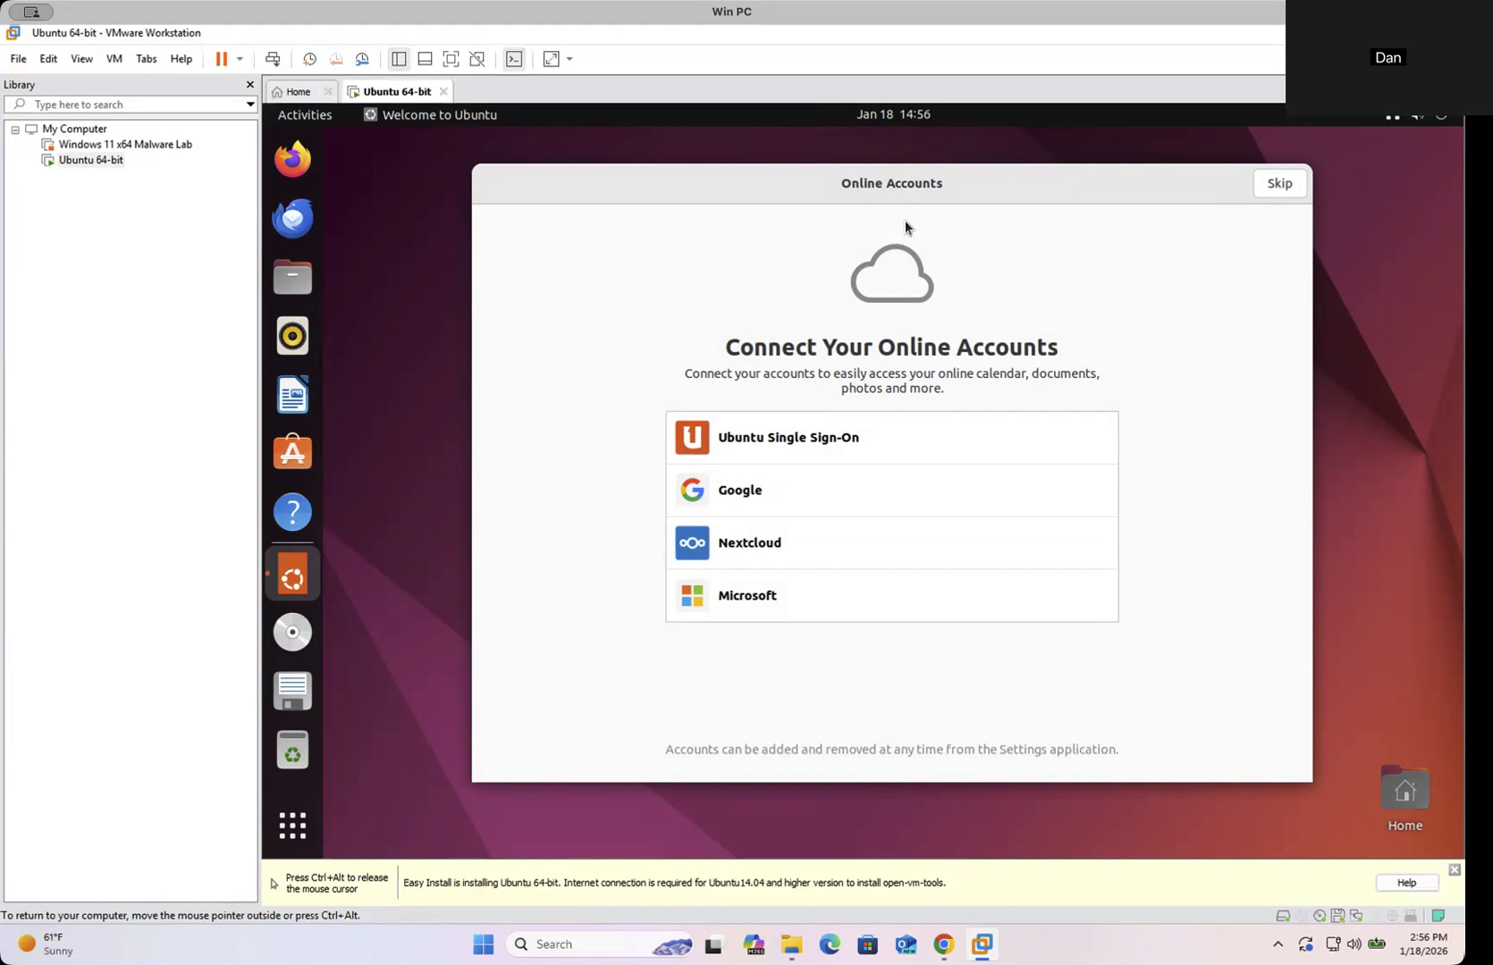
click(1285, 184)
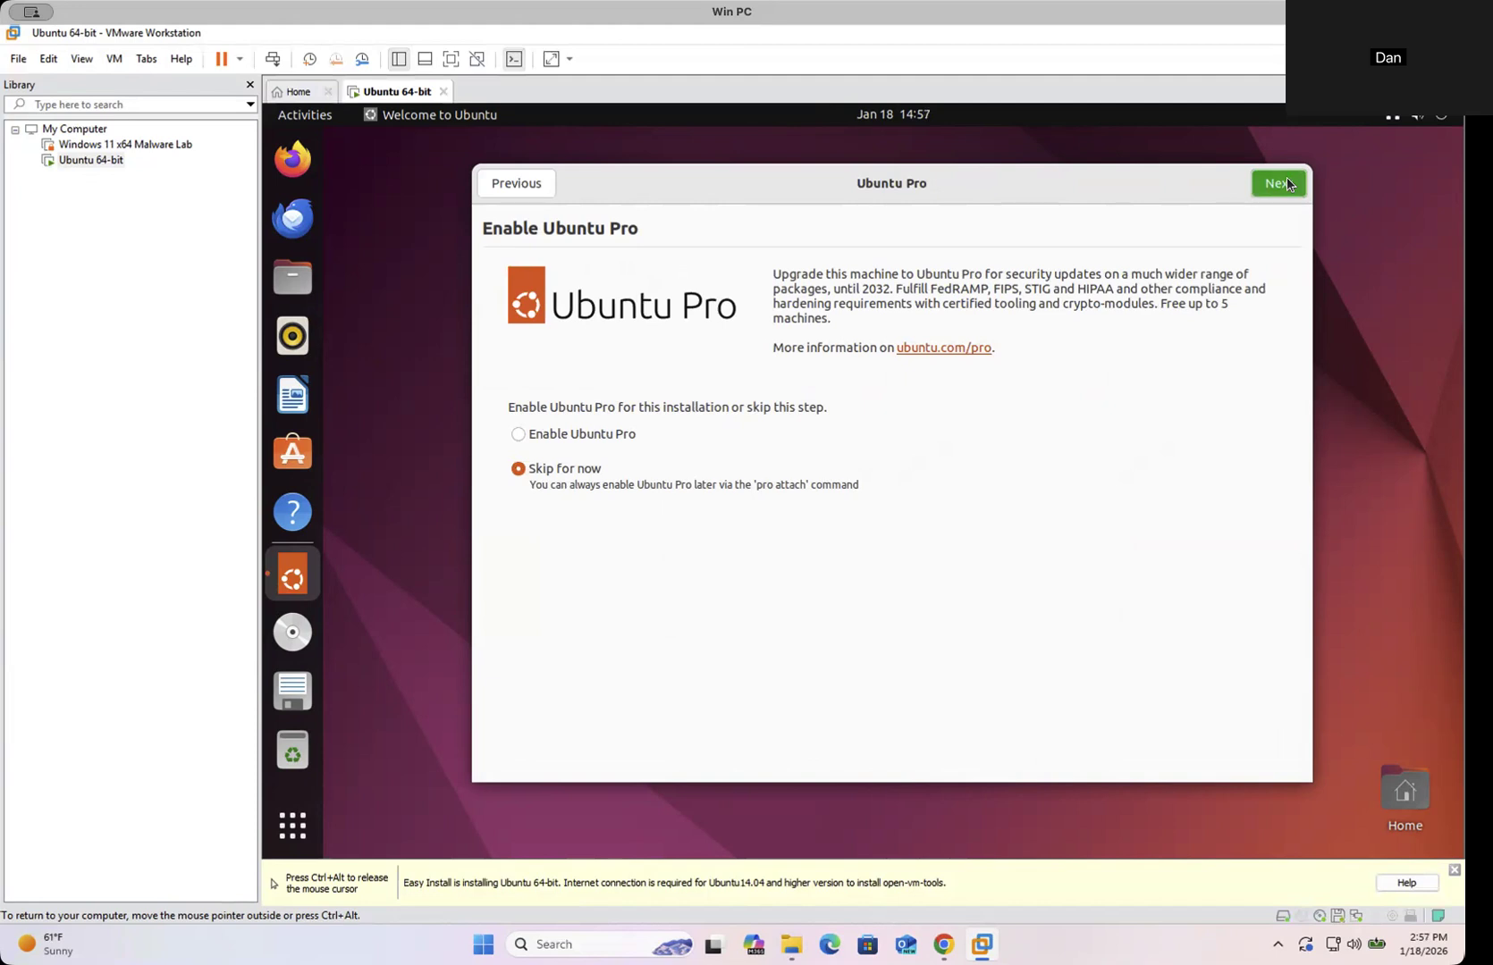
- Finish the welcome setup, skipping Ubuntu Pro, choosing not to send system info and leaving Location Services off
click(1285, 184)
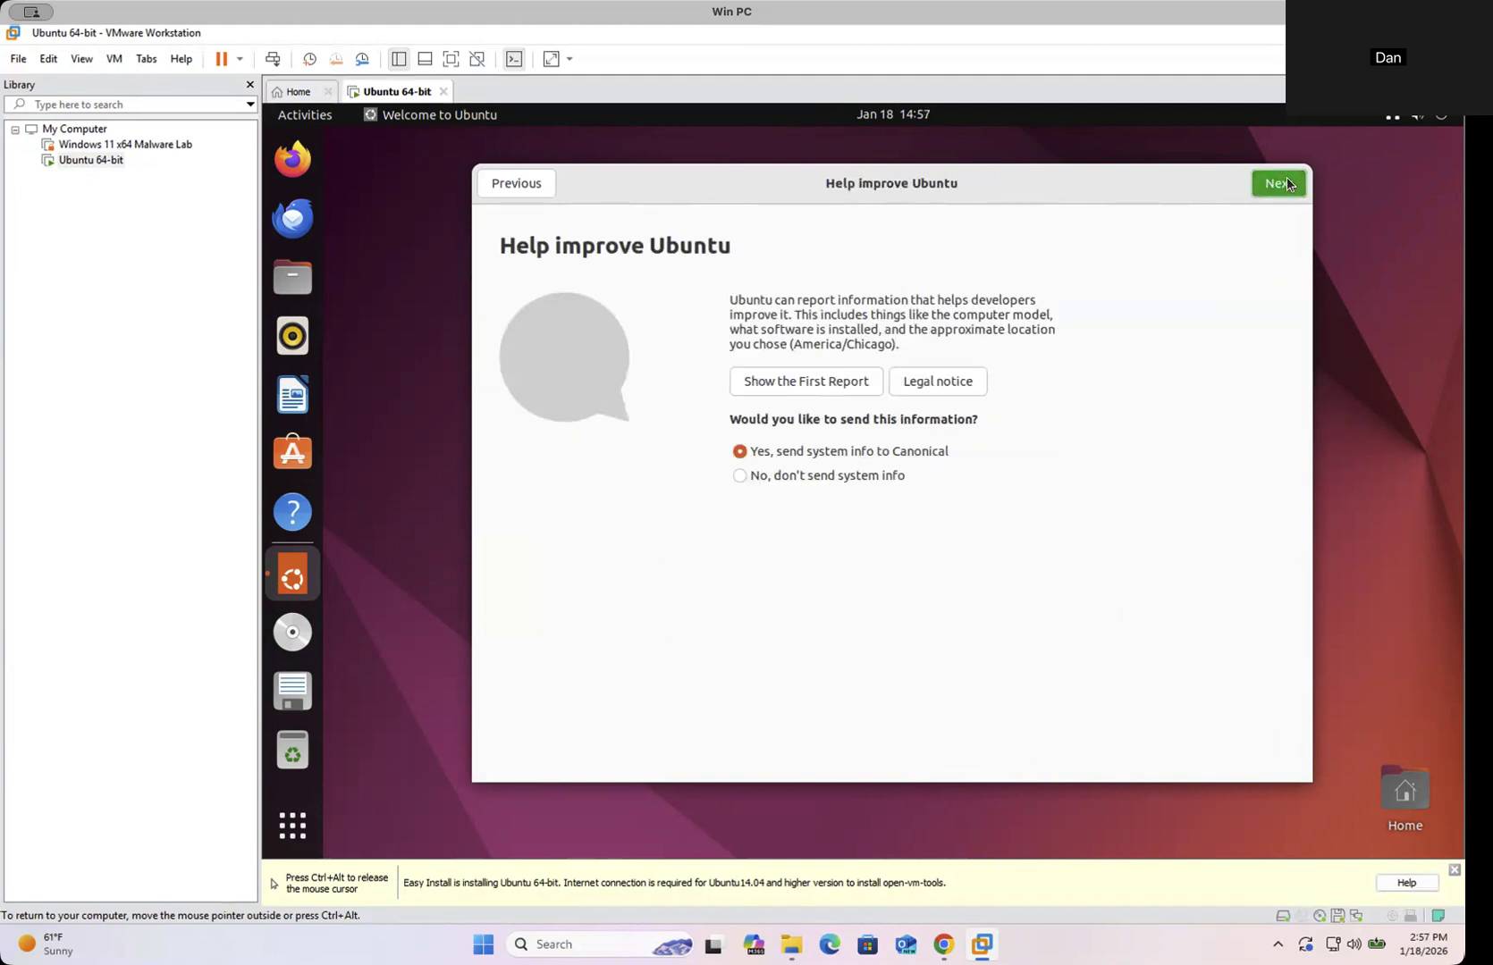
click(783, 478)
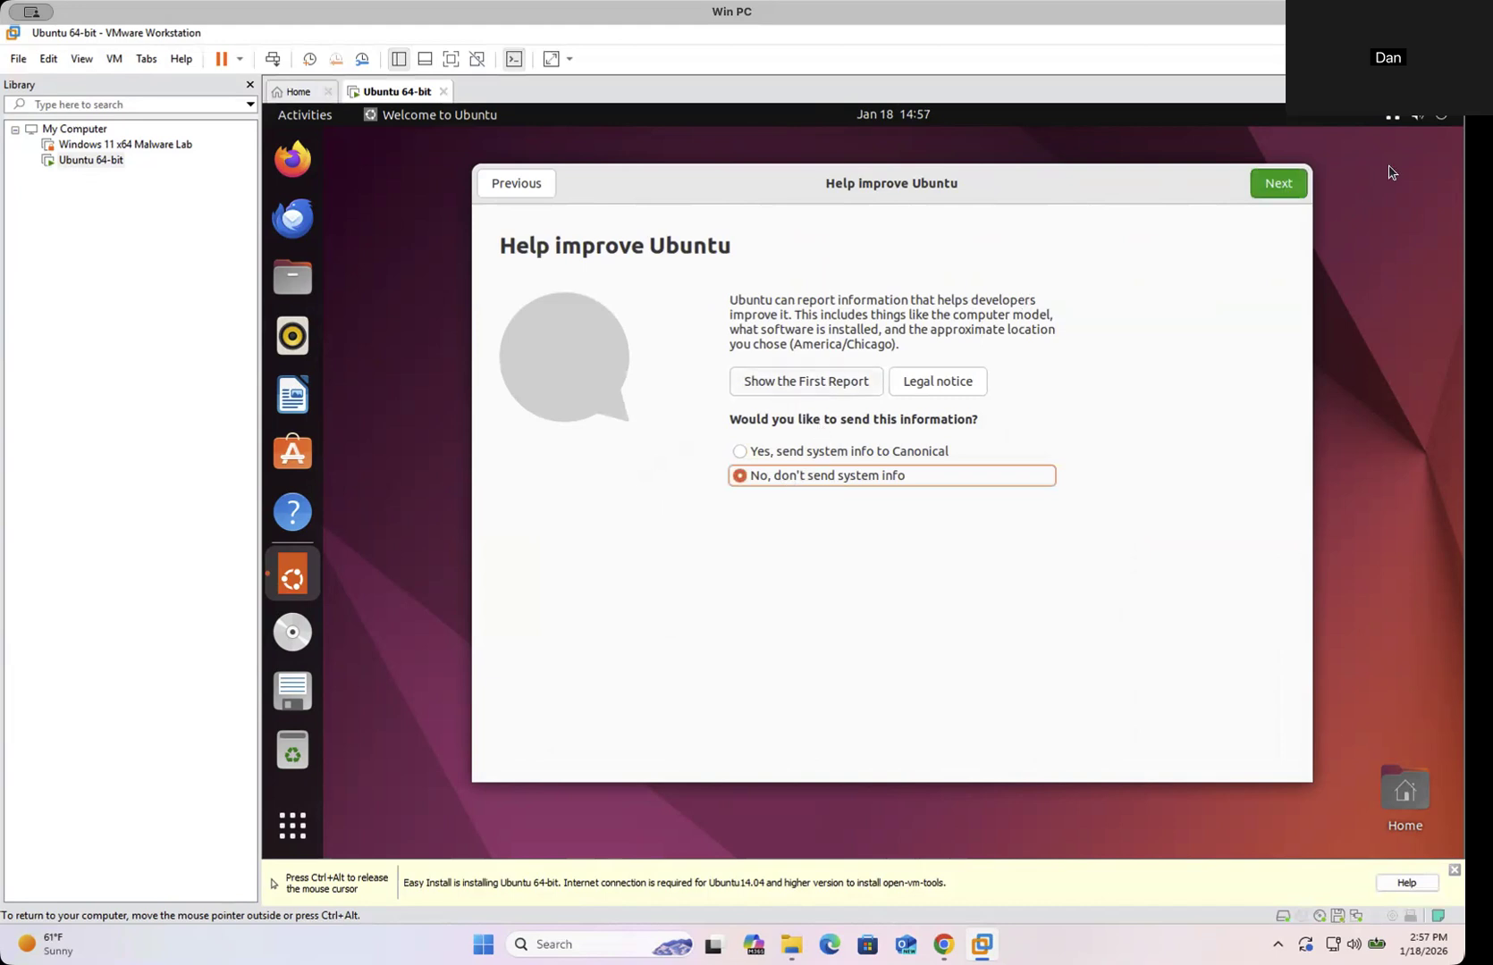
click(1290, 181)
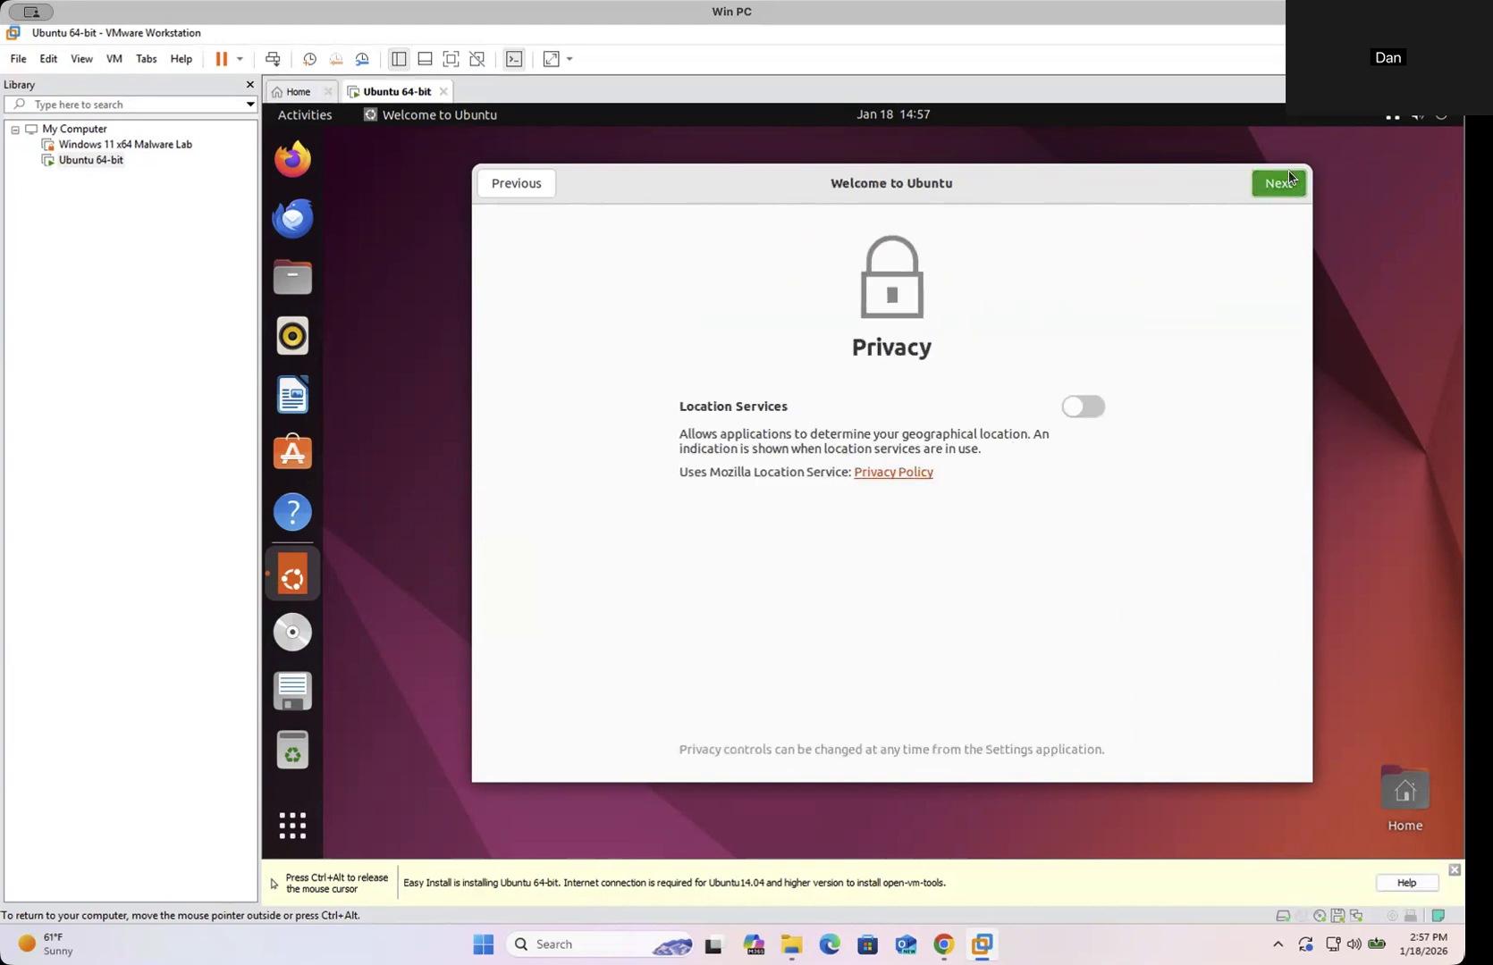
click(1287, 181)
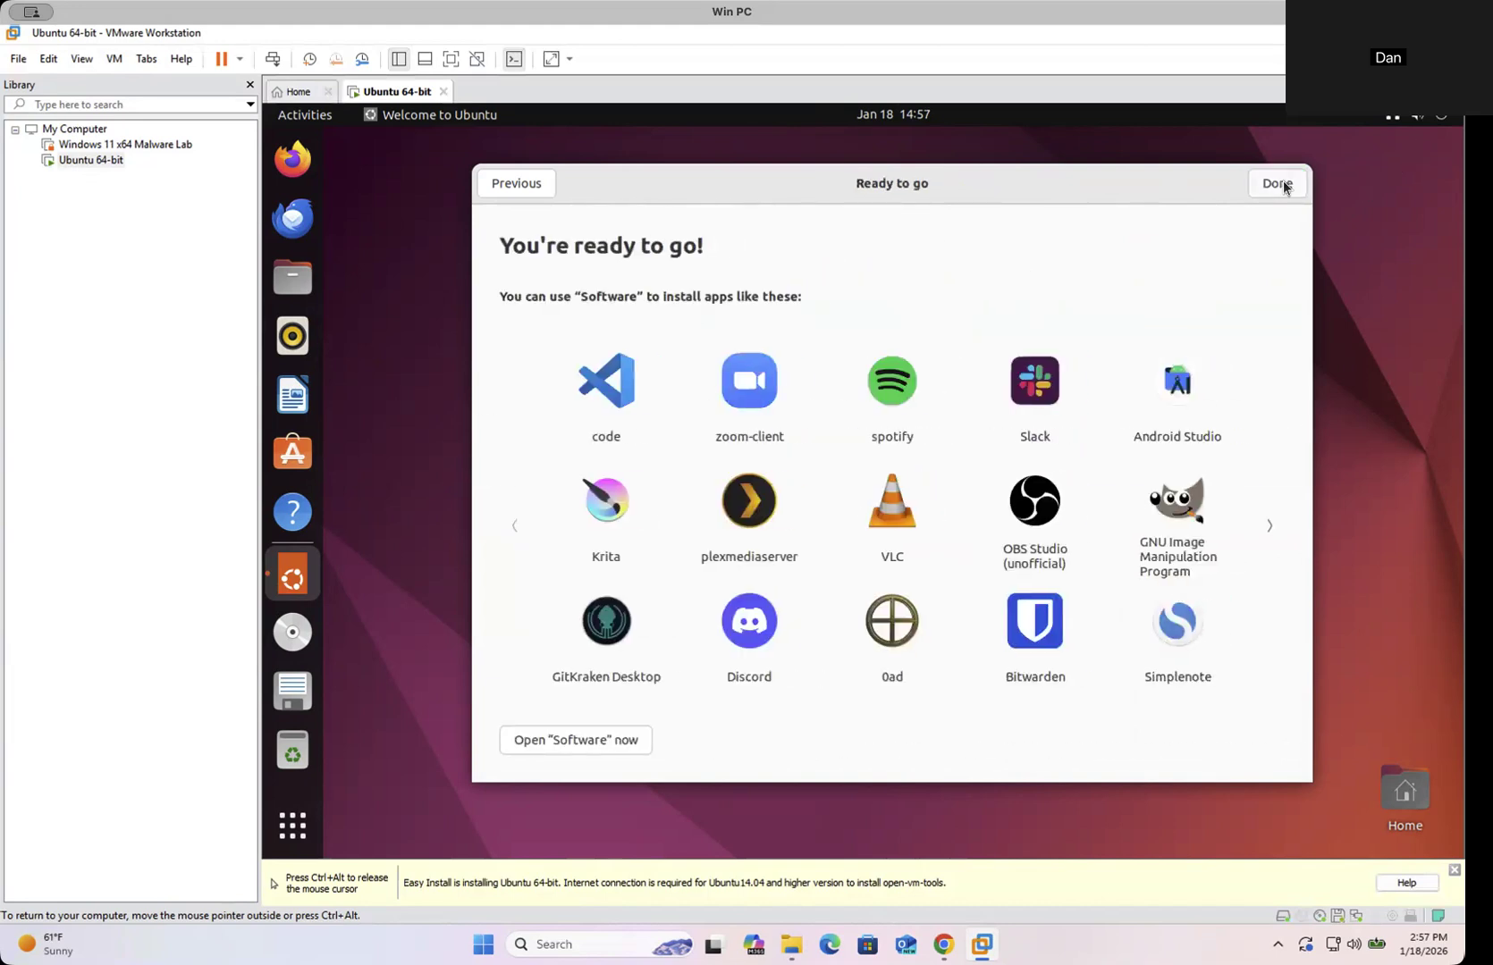
click(1278, 183)
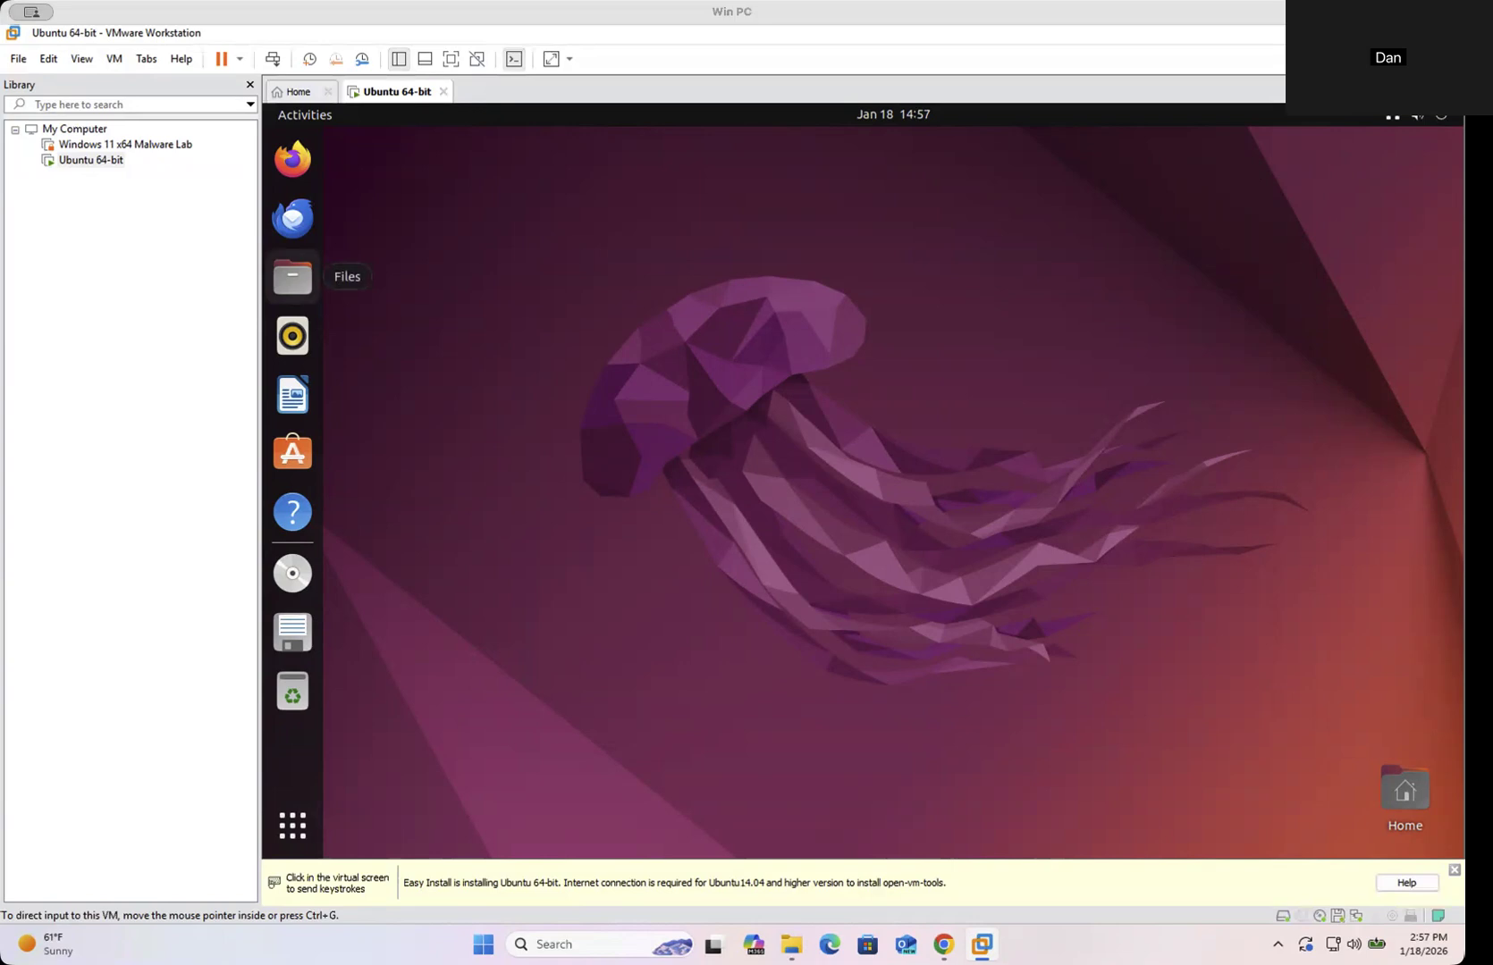
- Open Terminal from Ubuntu's applications, add it to the favorites and close its window
click(633, 467)
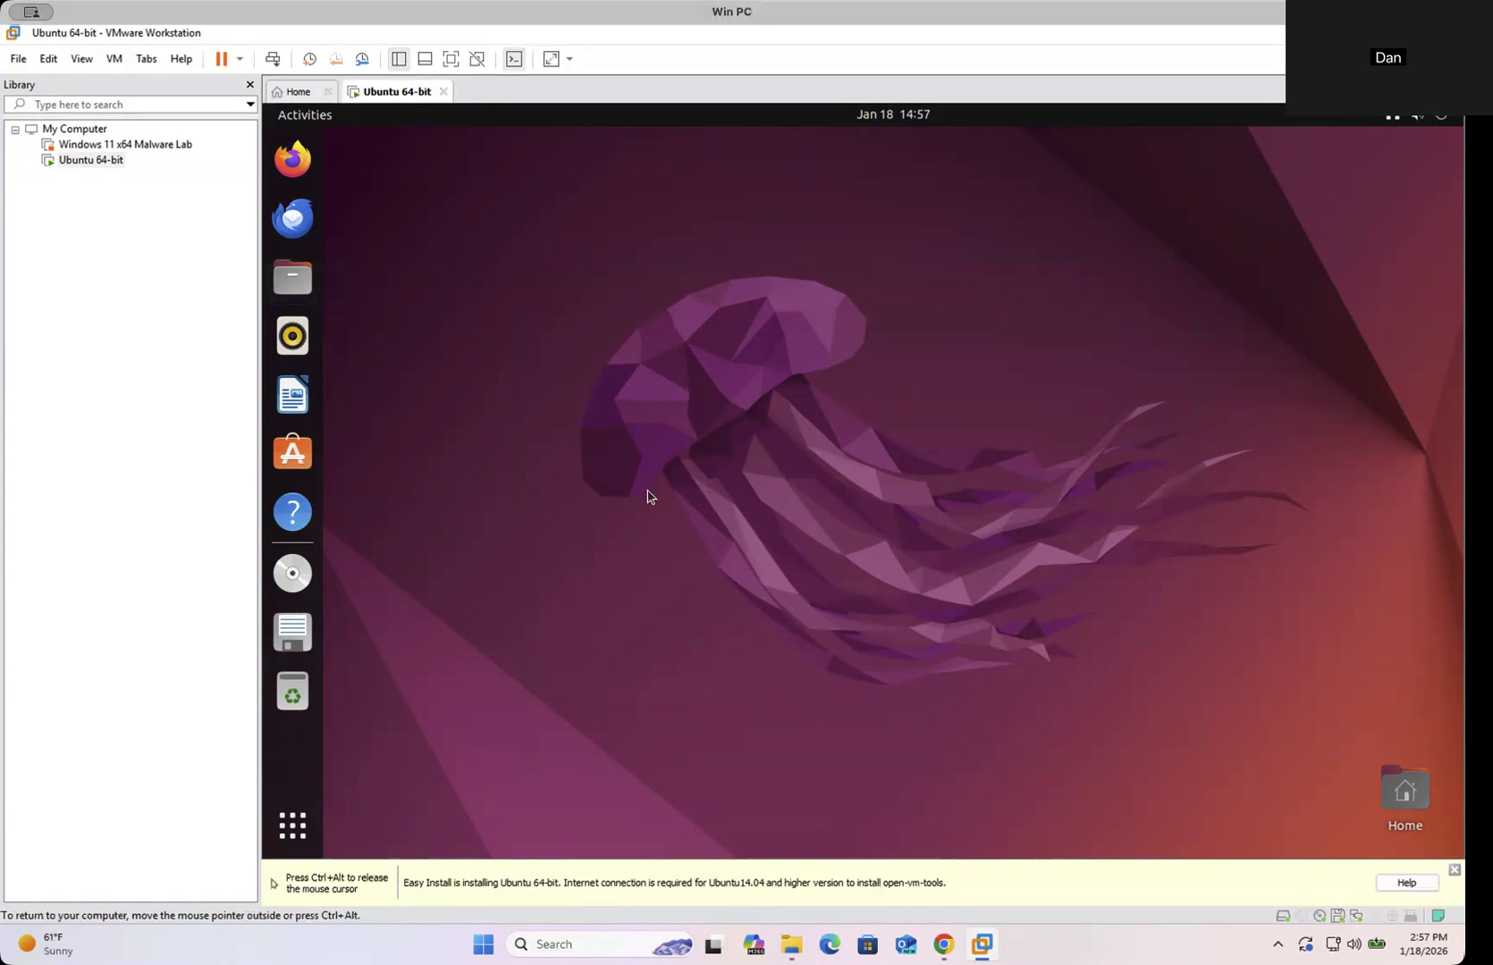
click(291, 827)
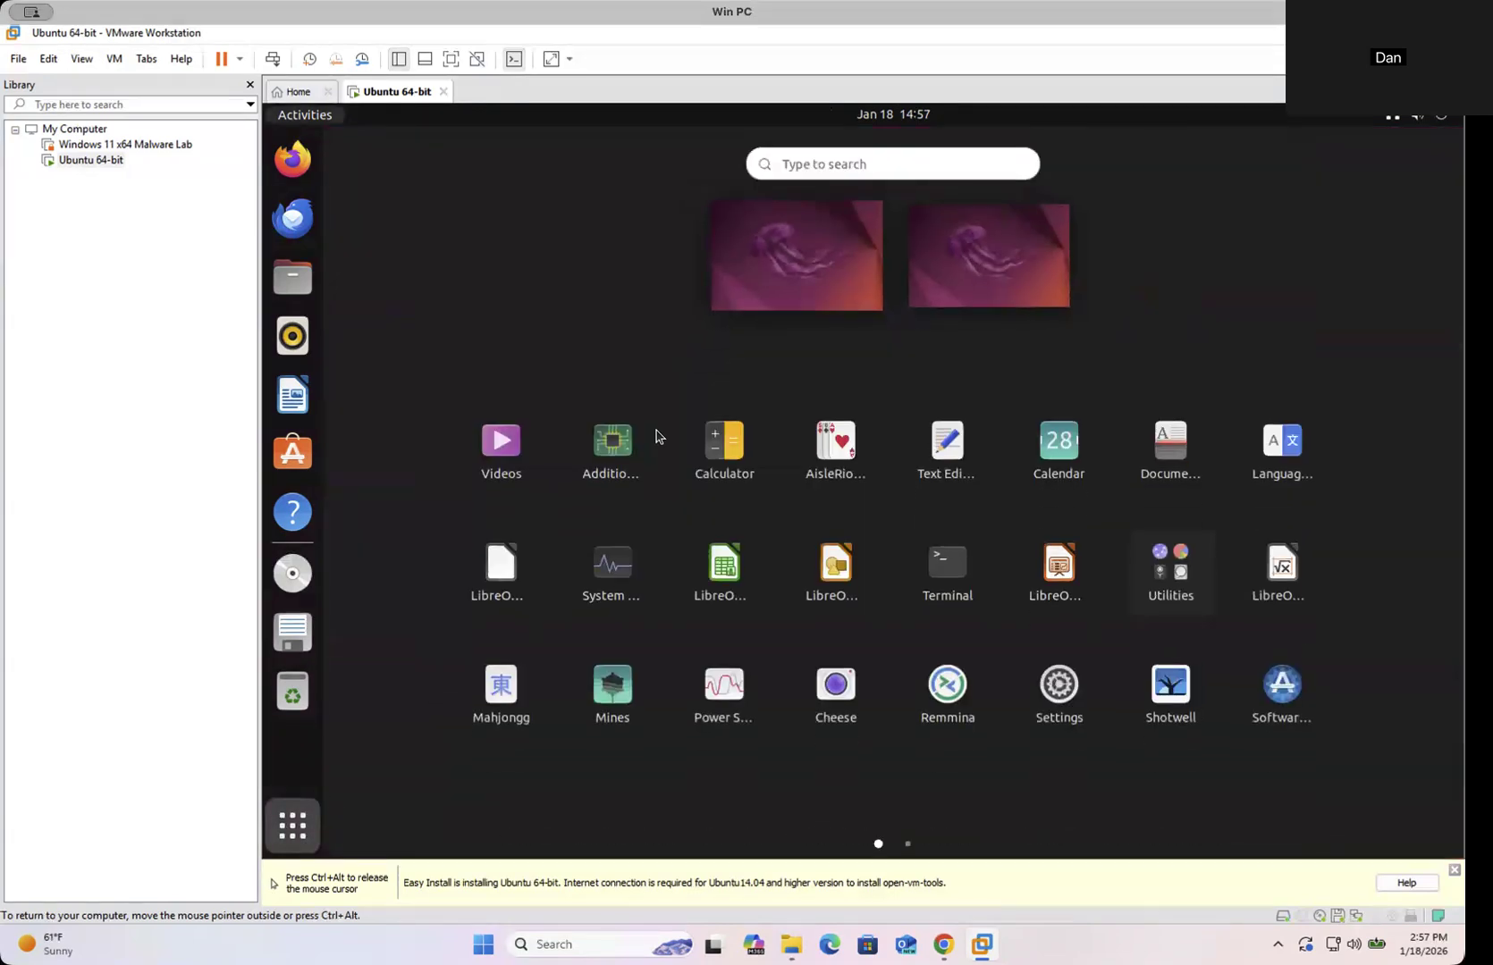
click(955, 570)
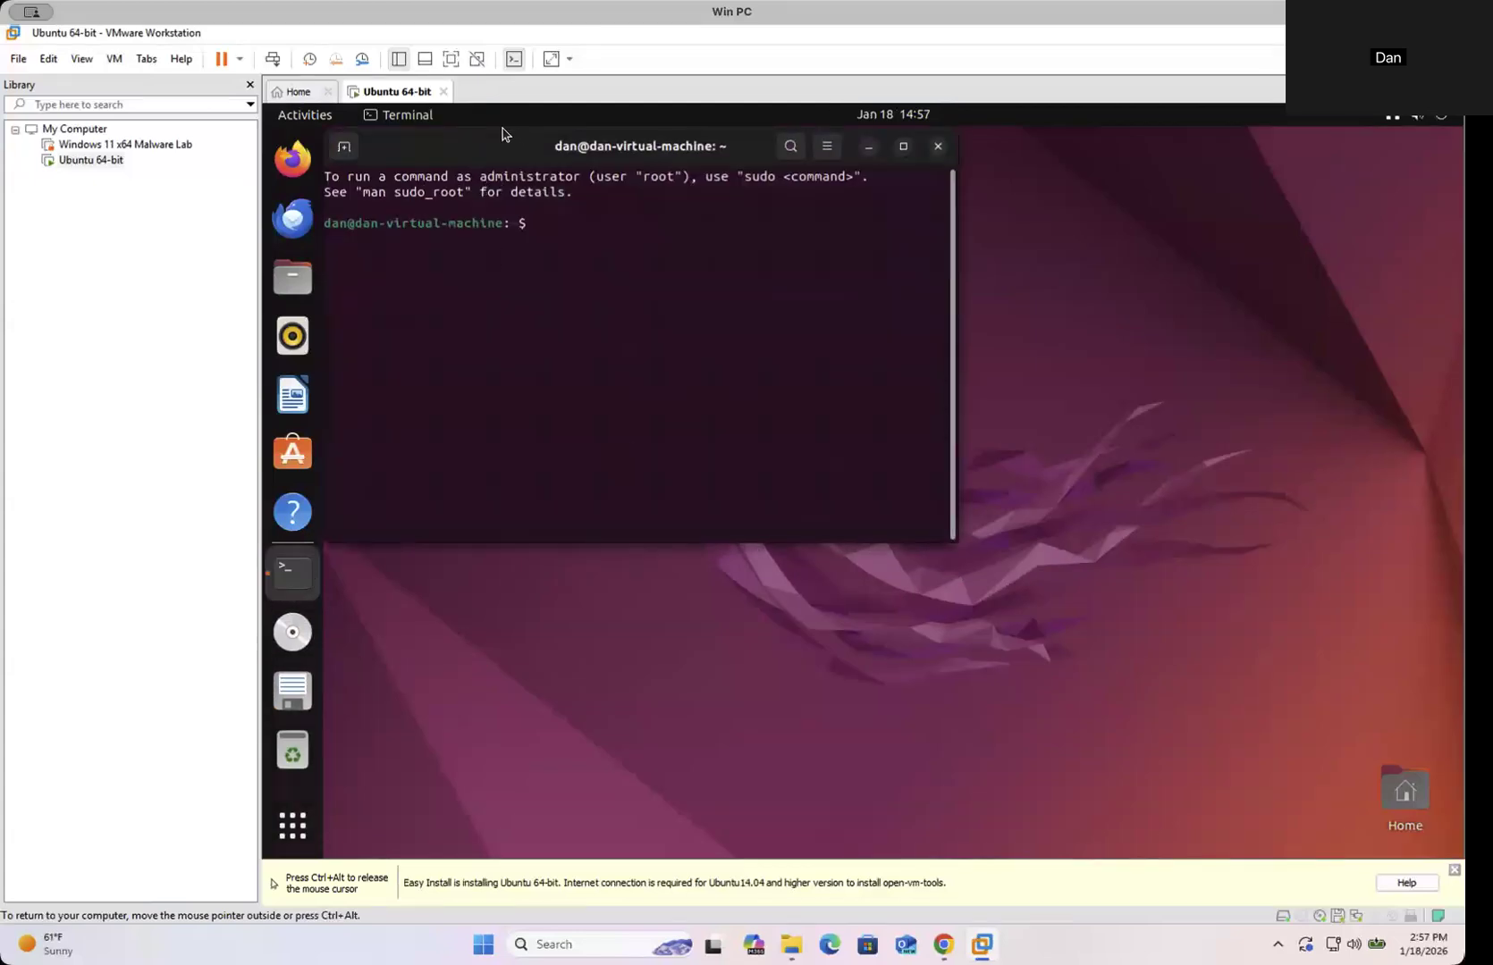
right_click(302, 572)
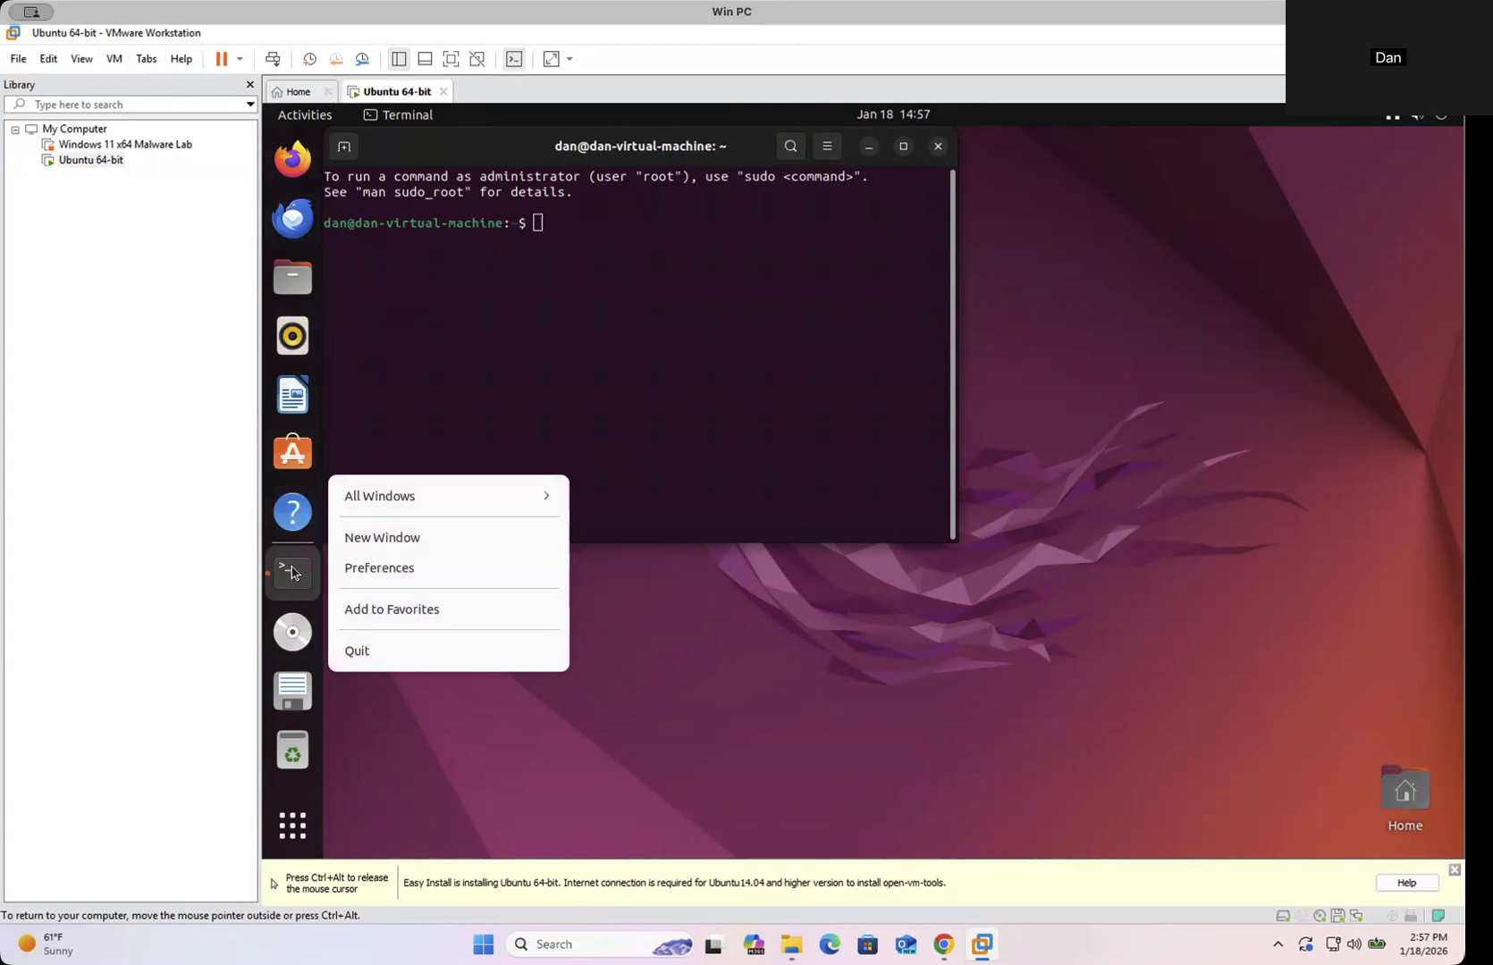
click(411, 610)
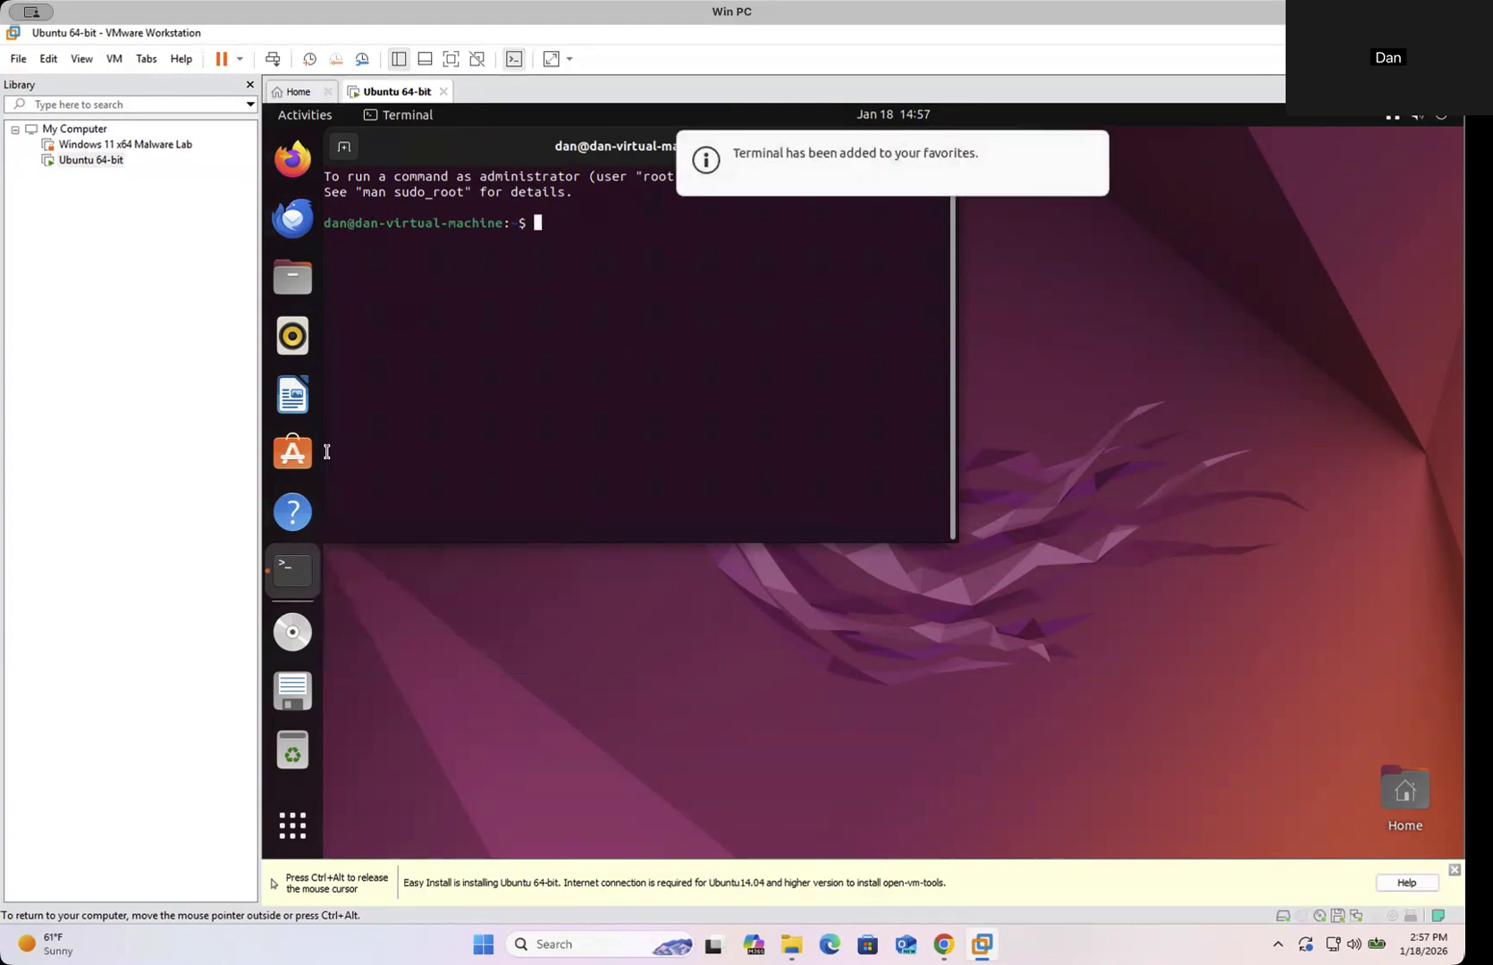
drag(371, 136, 657, 293)
click(1130, 256)
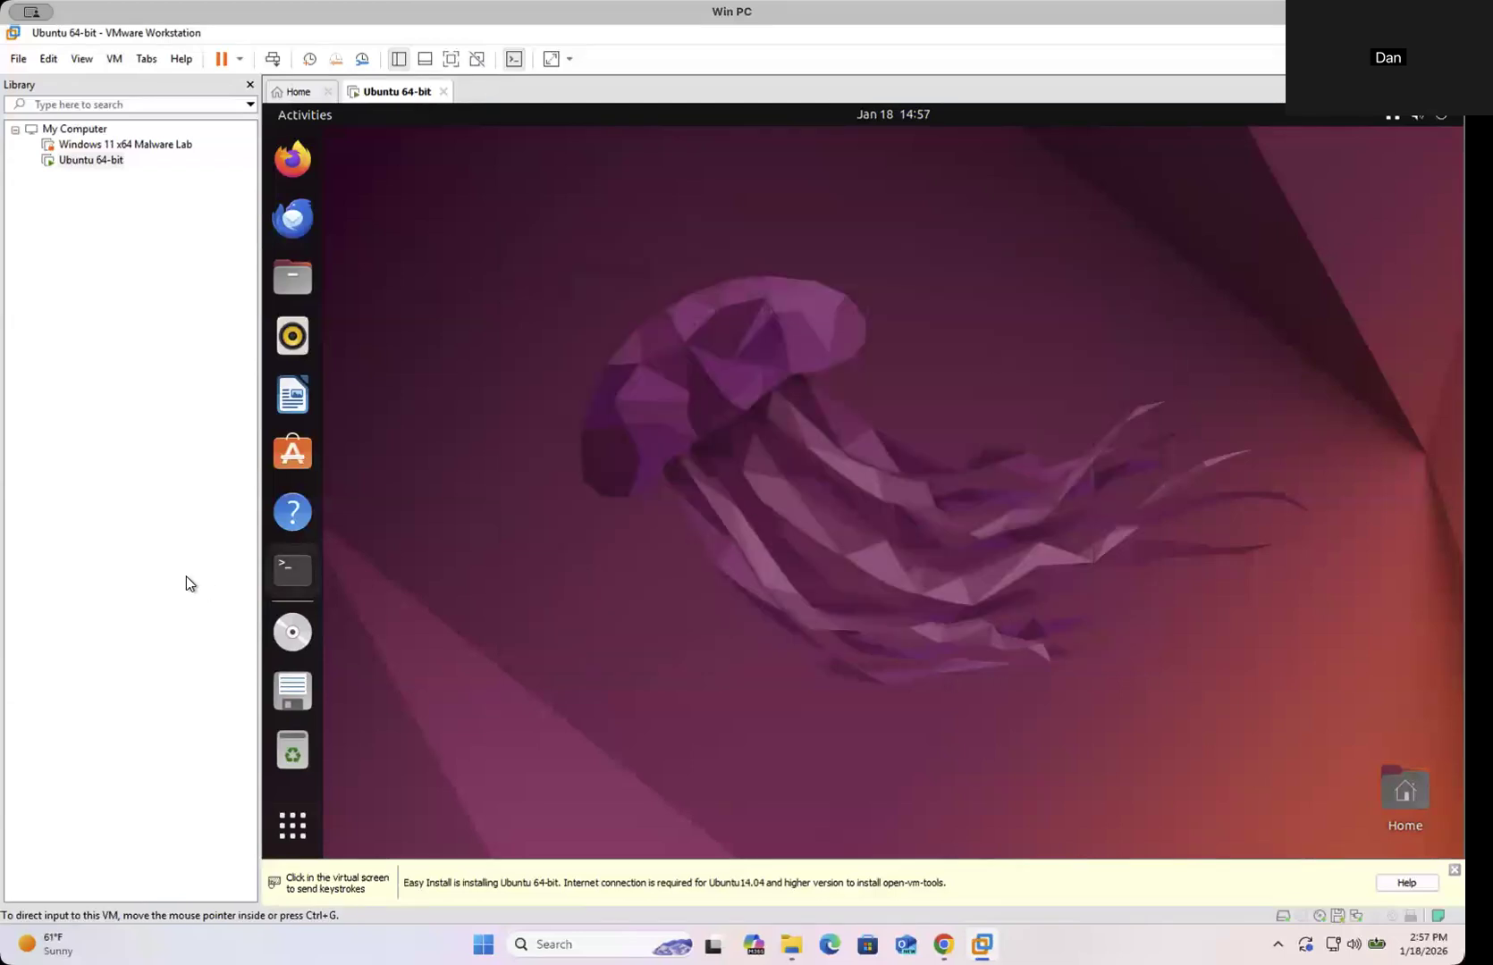
- Reopen Terminal, place its window below the Ubuntu upgrade prompt and check the installed Python with python3 --version
click(293, 569)
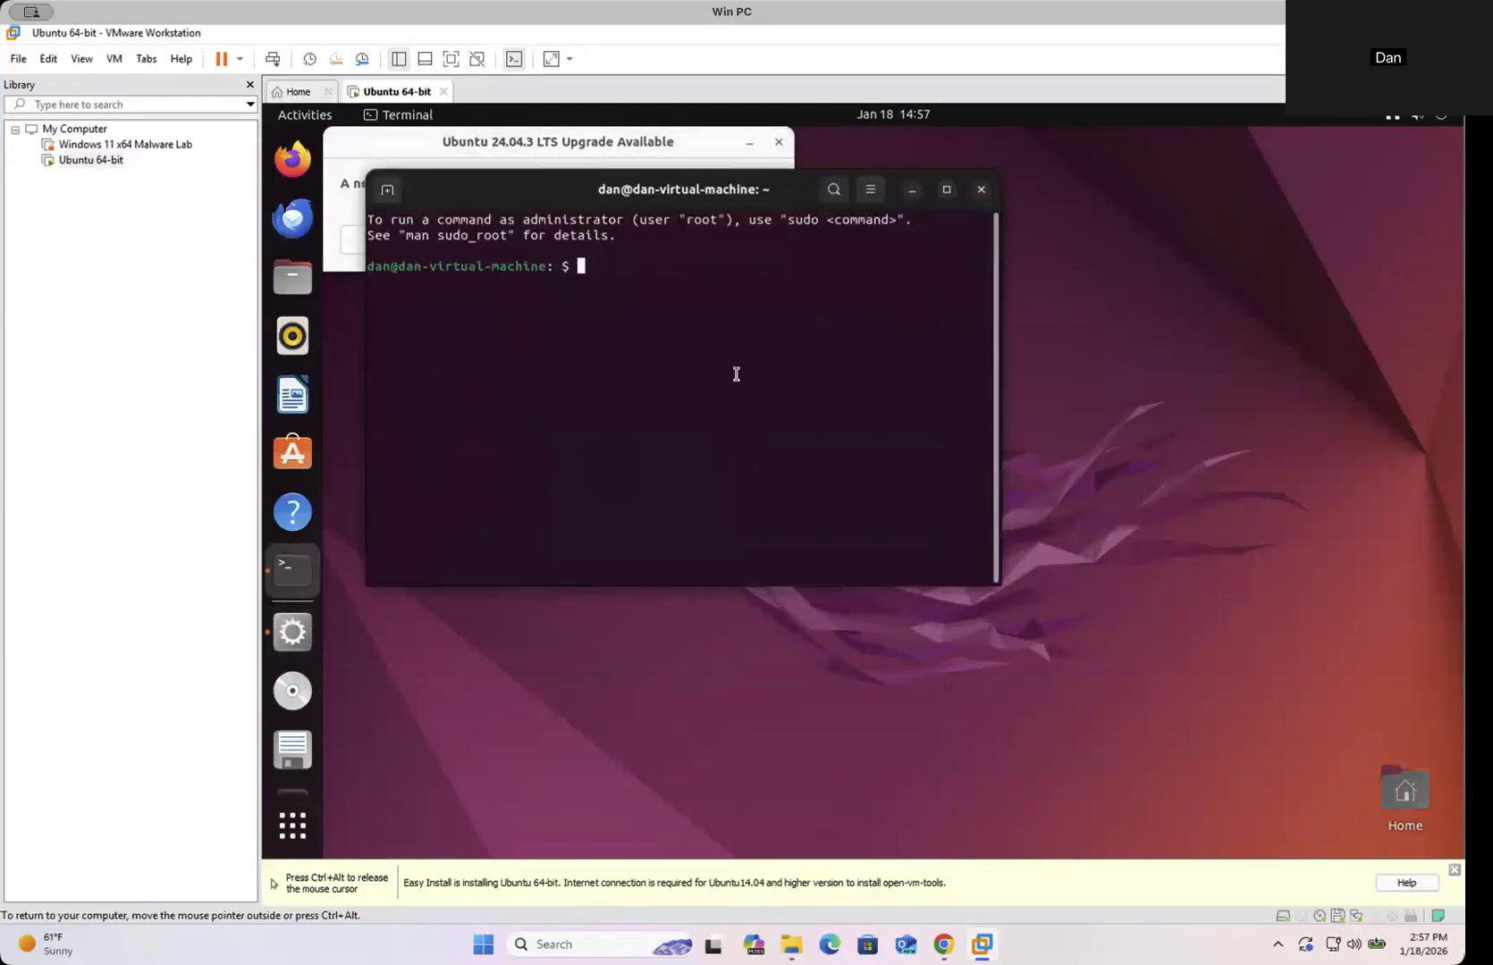
drag(536, 191, 573, 317)
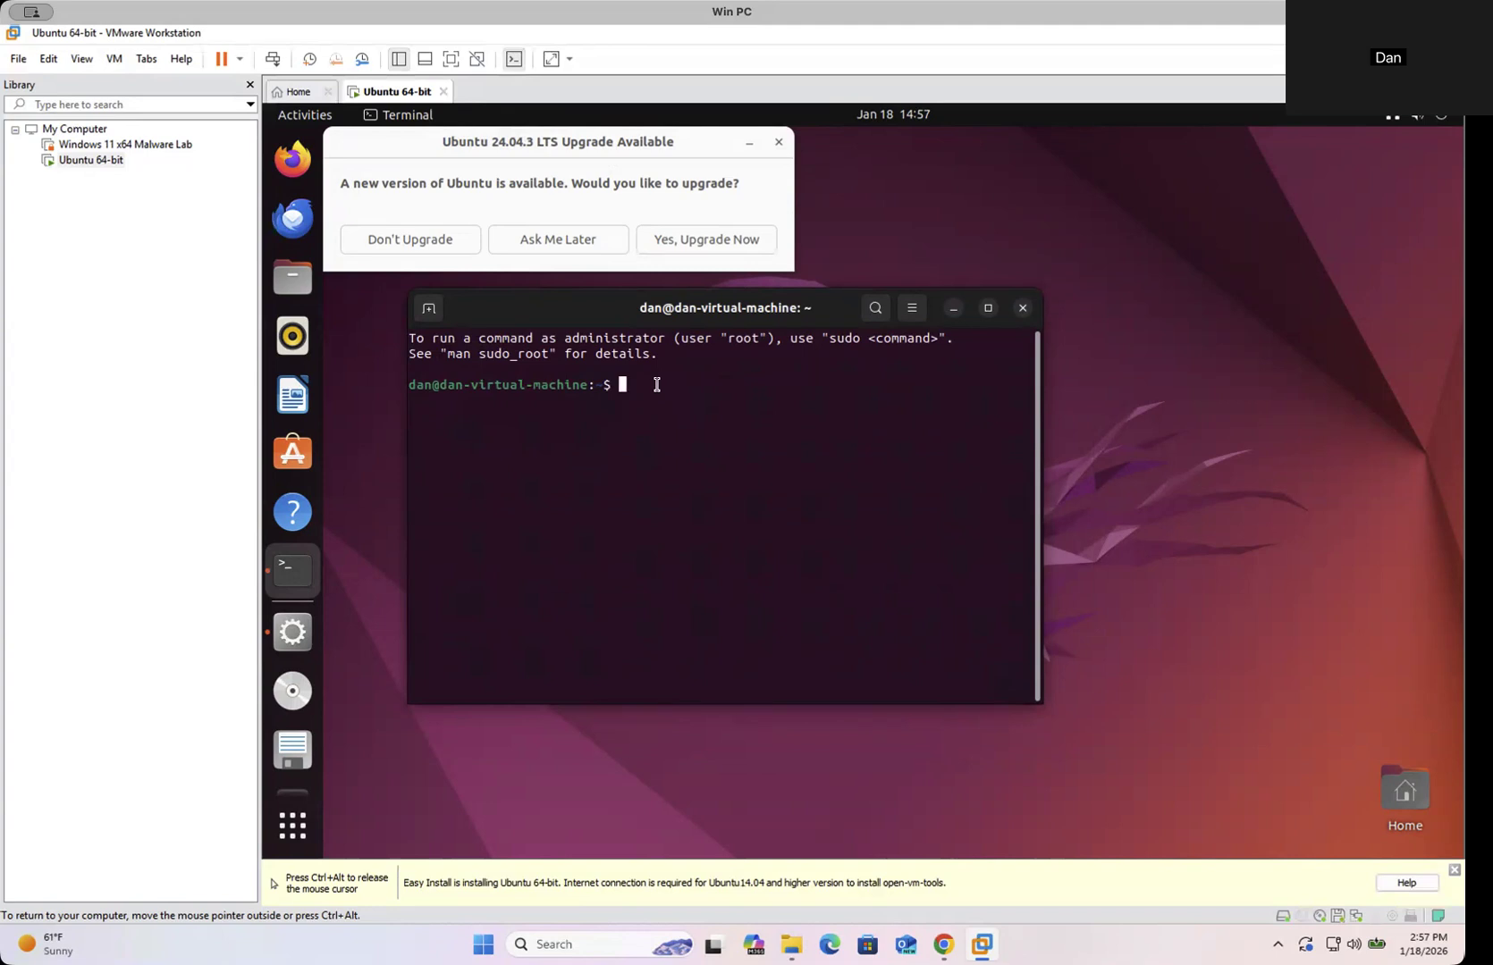
text(python3 --version)
key(Return)
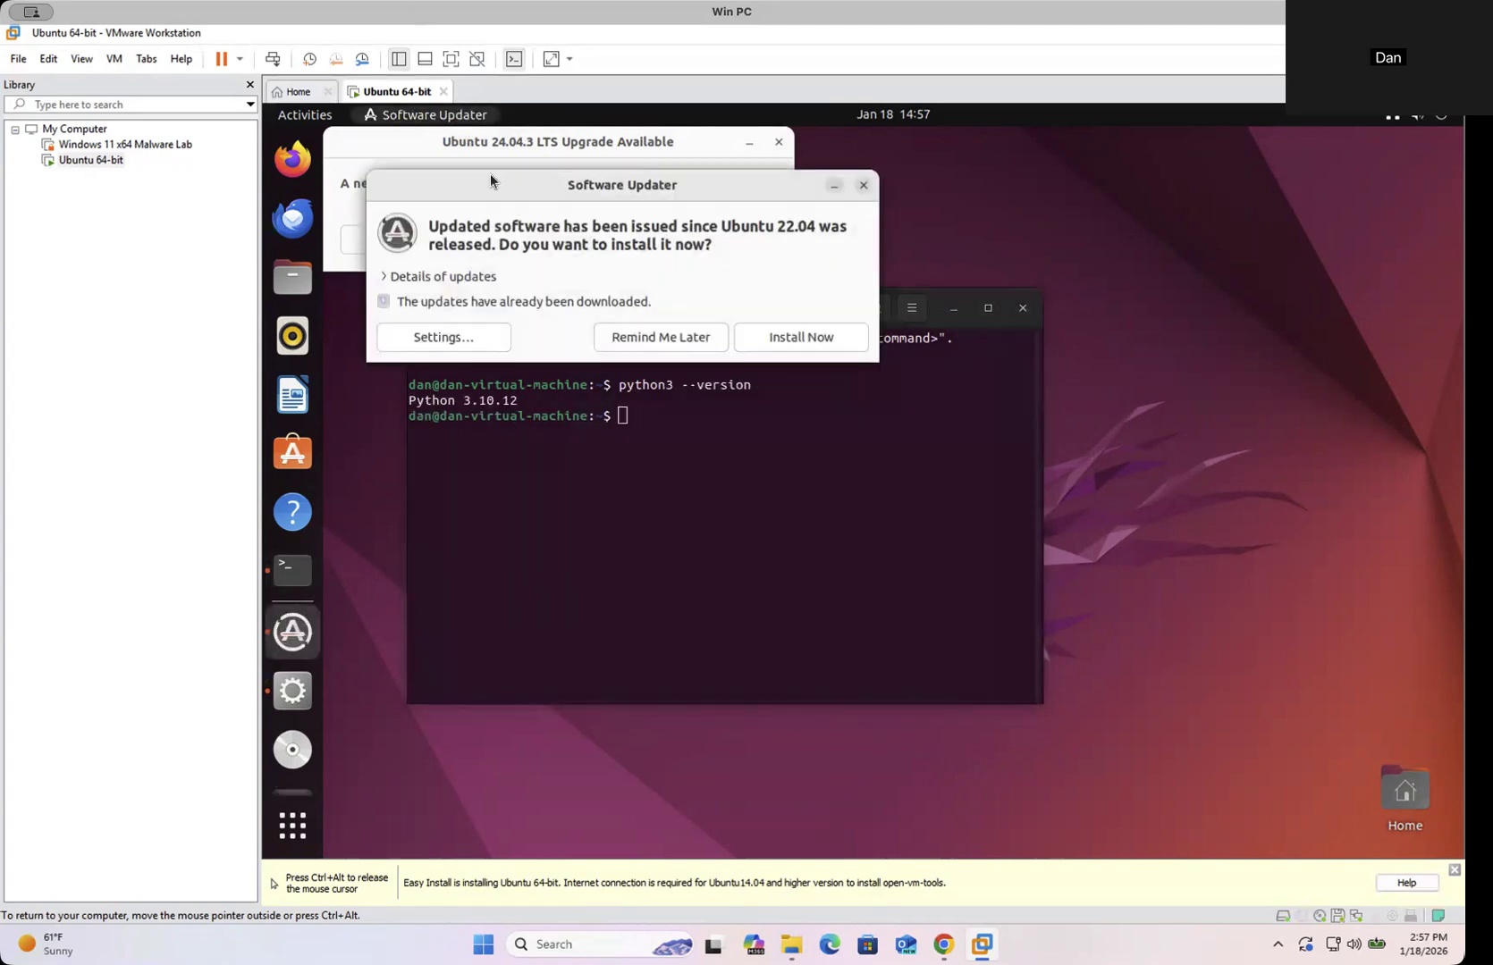
- Move the Software Updater window away from the Terminal and bring the Terminal to the front, slightly lower on the desktop
drag(555, 188, 1011, 187)
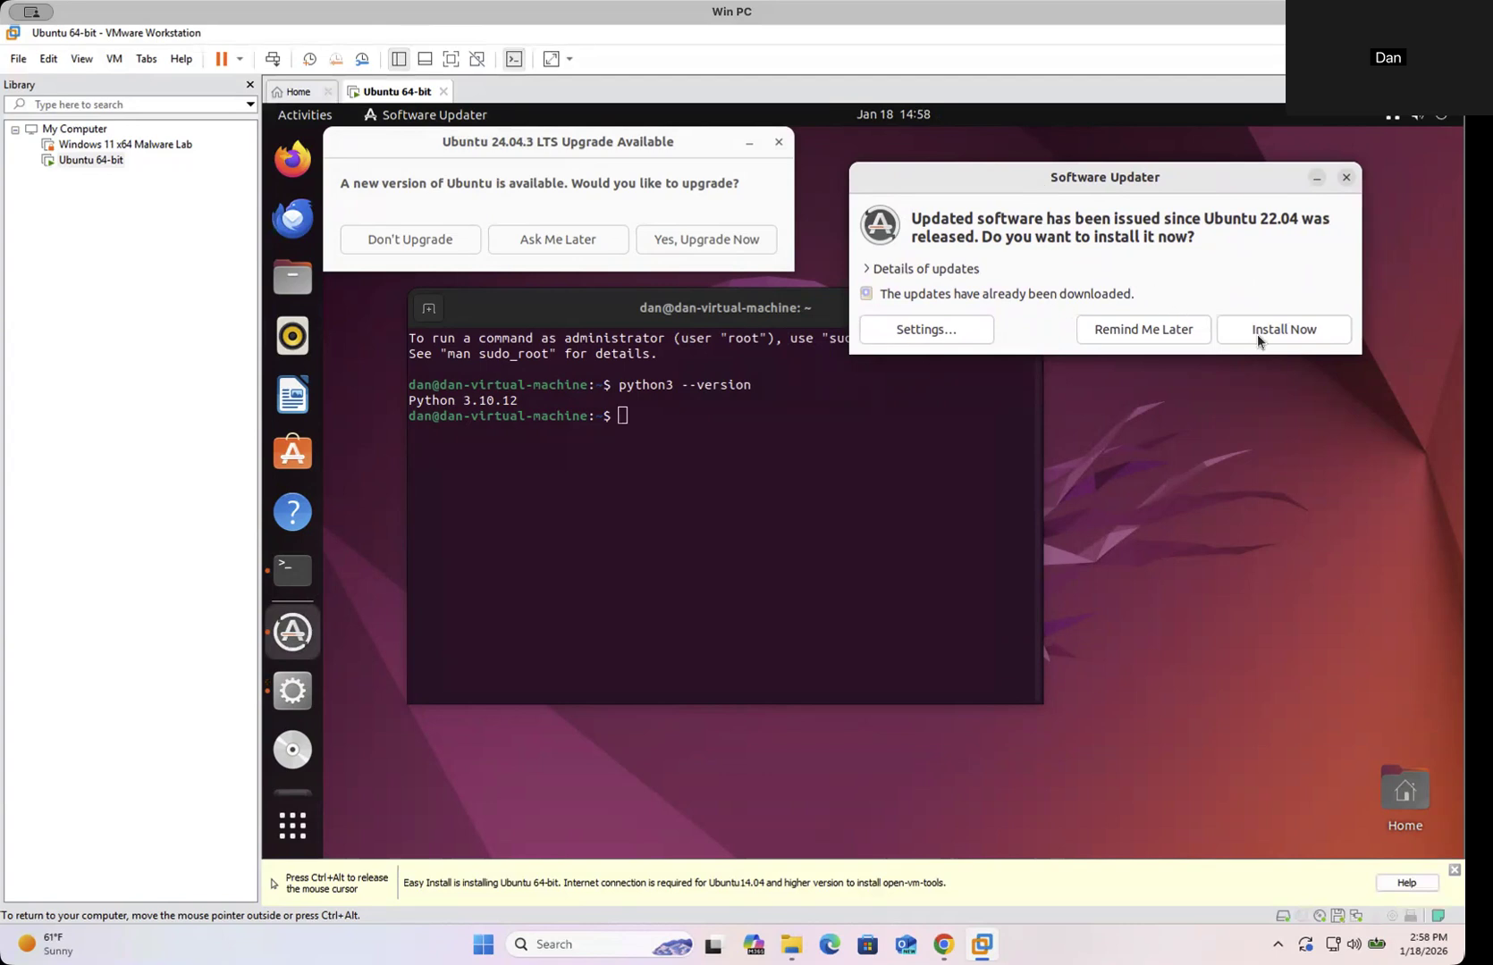
click(796, 329)
drag(756, 315, 711, 353)
key(ctrl+alt)
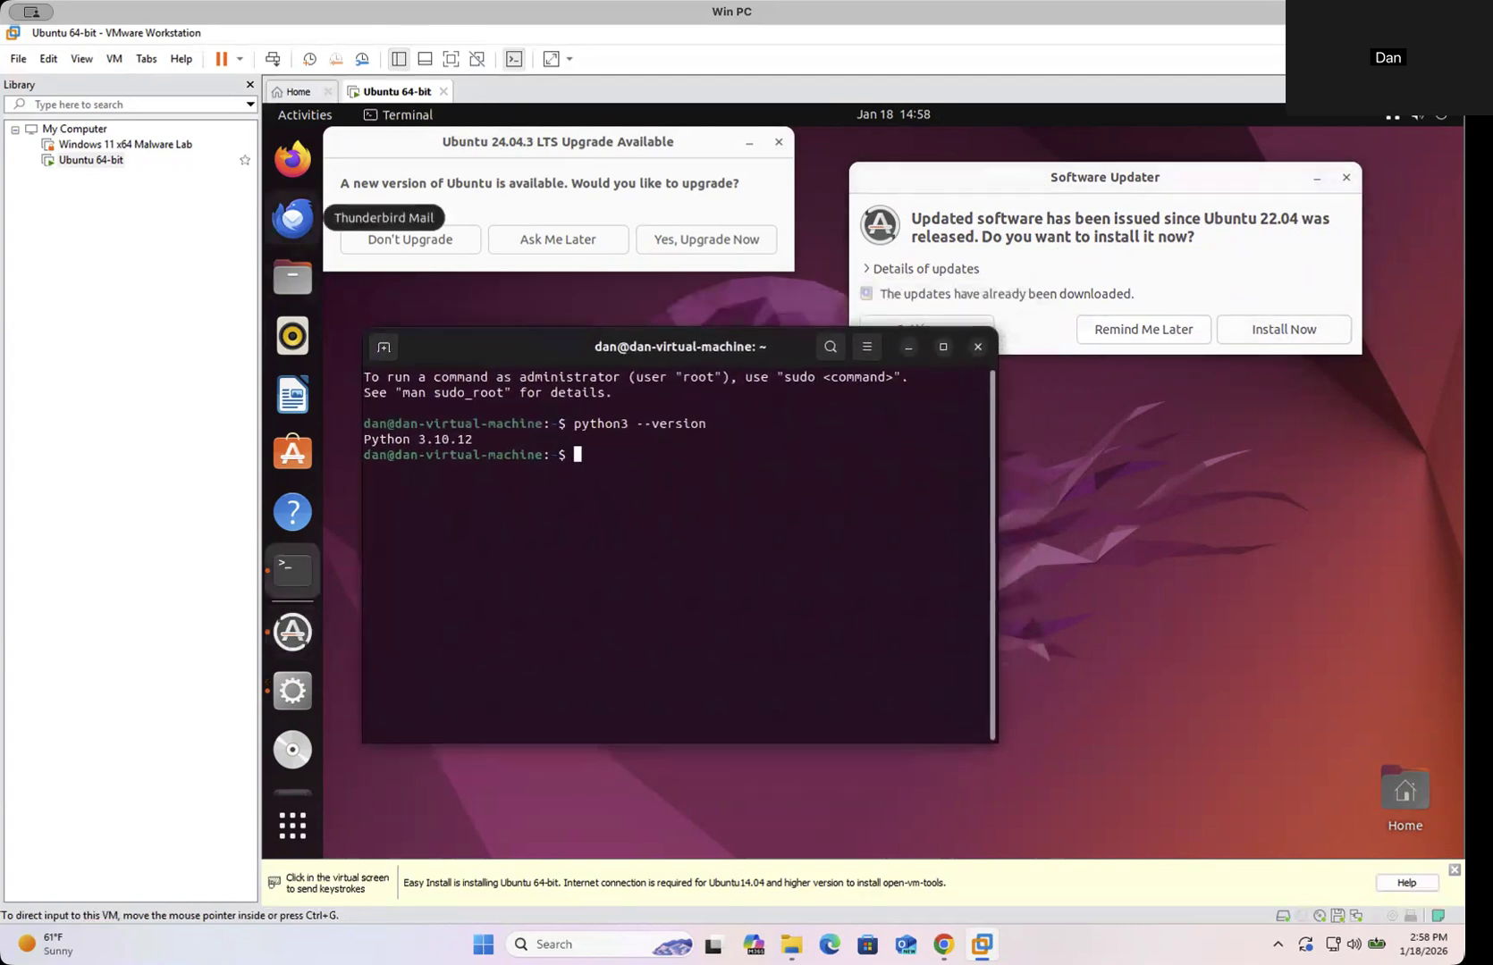
click(670, 704)
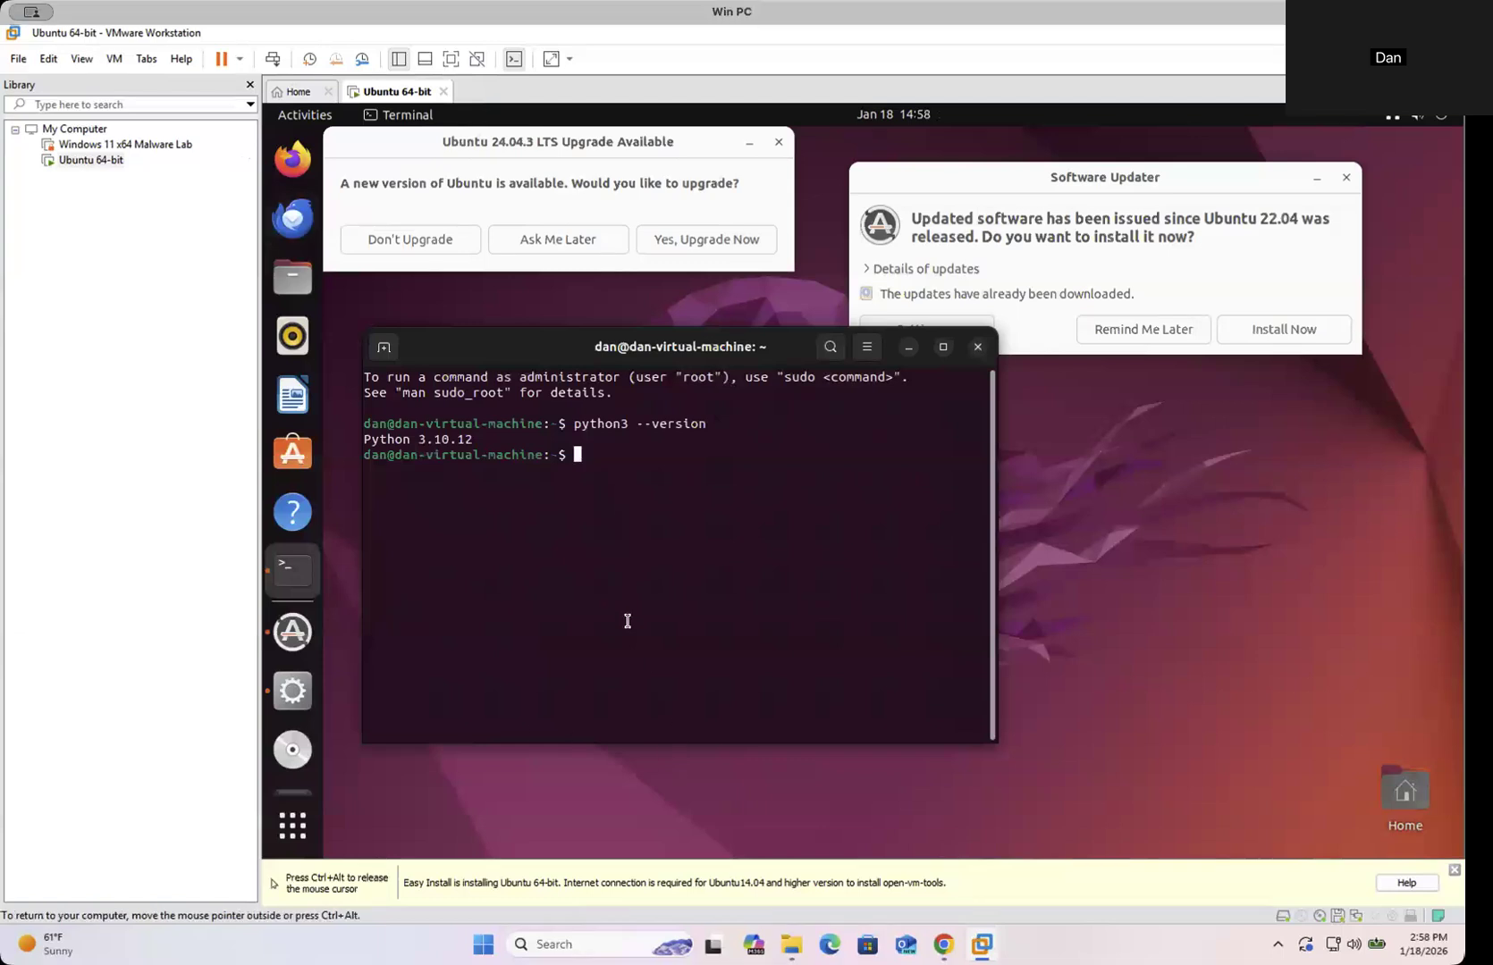
- Check whether pip is installed by running pip3 --version and which pip3
text(pip3 --version)
key(Return)
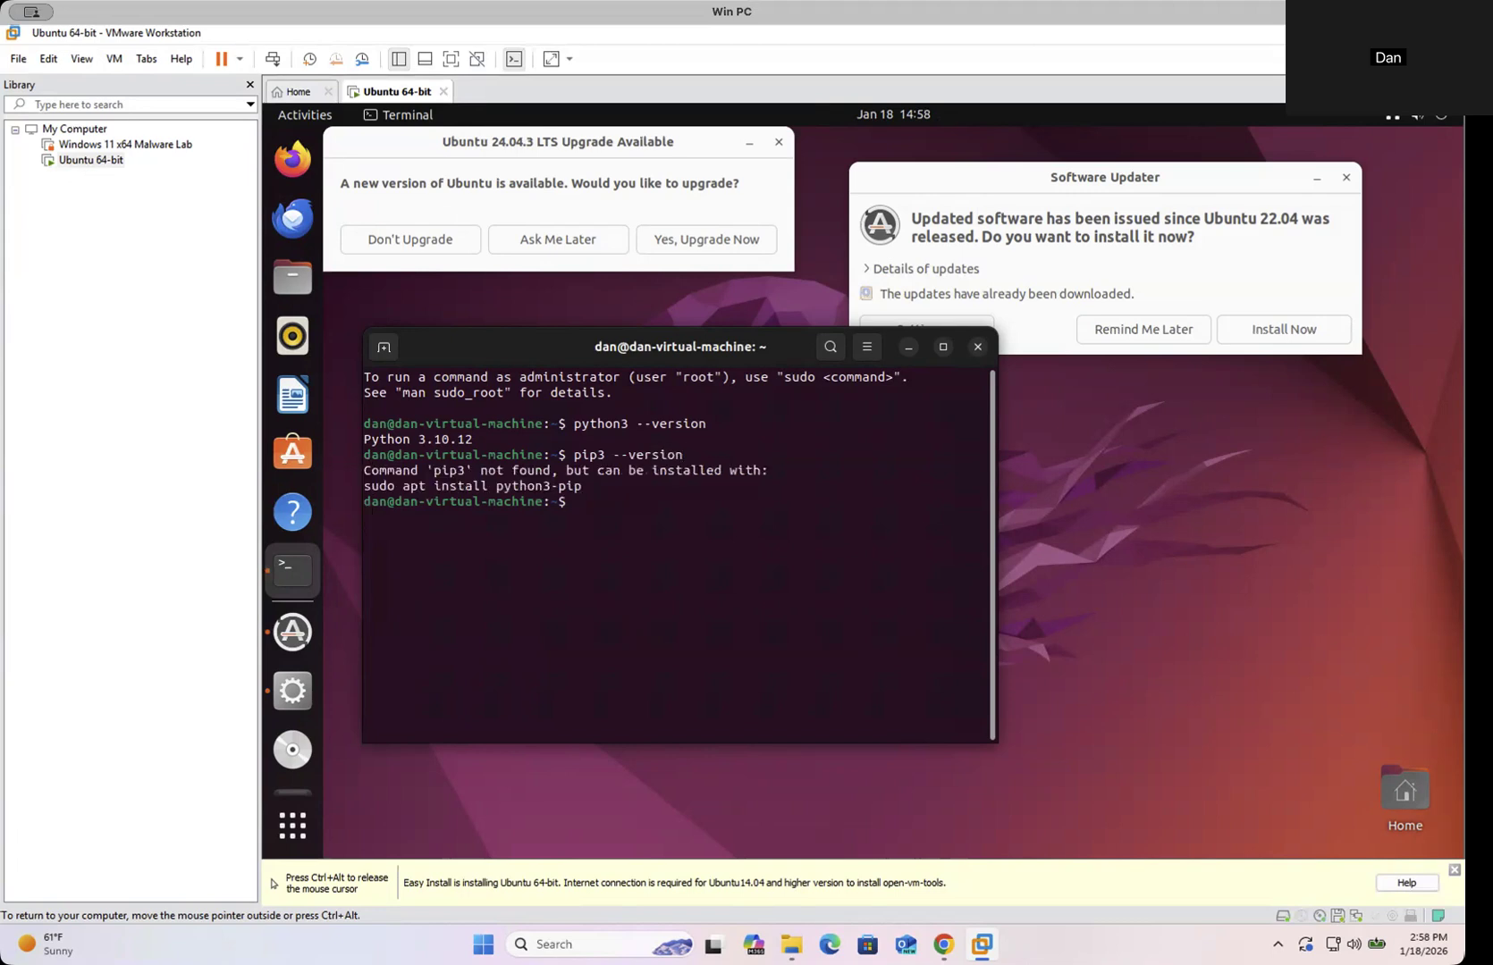
text(which pip3)
key(Return)
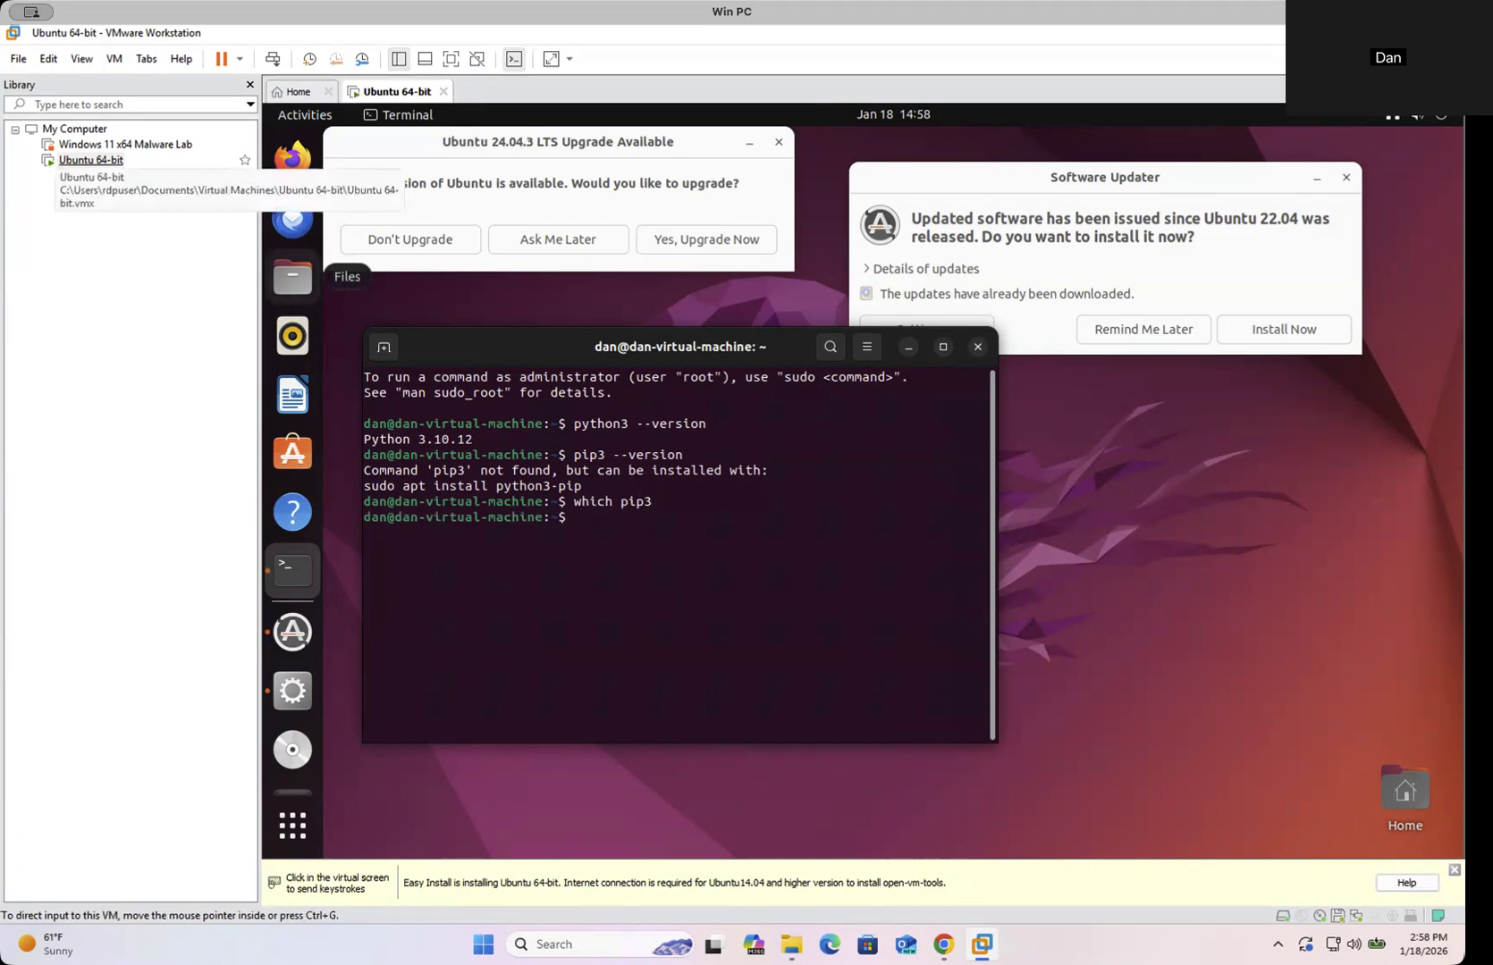
- Refresh the package lists with sudo apt update, authenticating with the account password
text(sudo apt update)
key(Return)
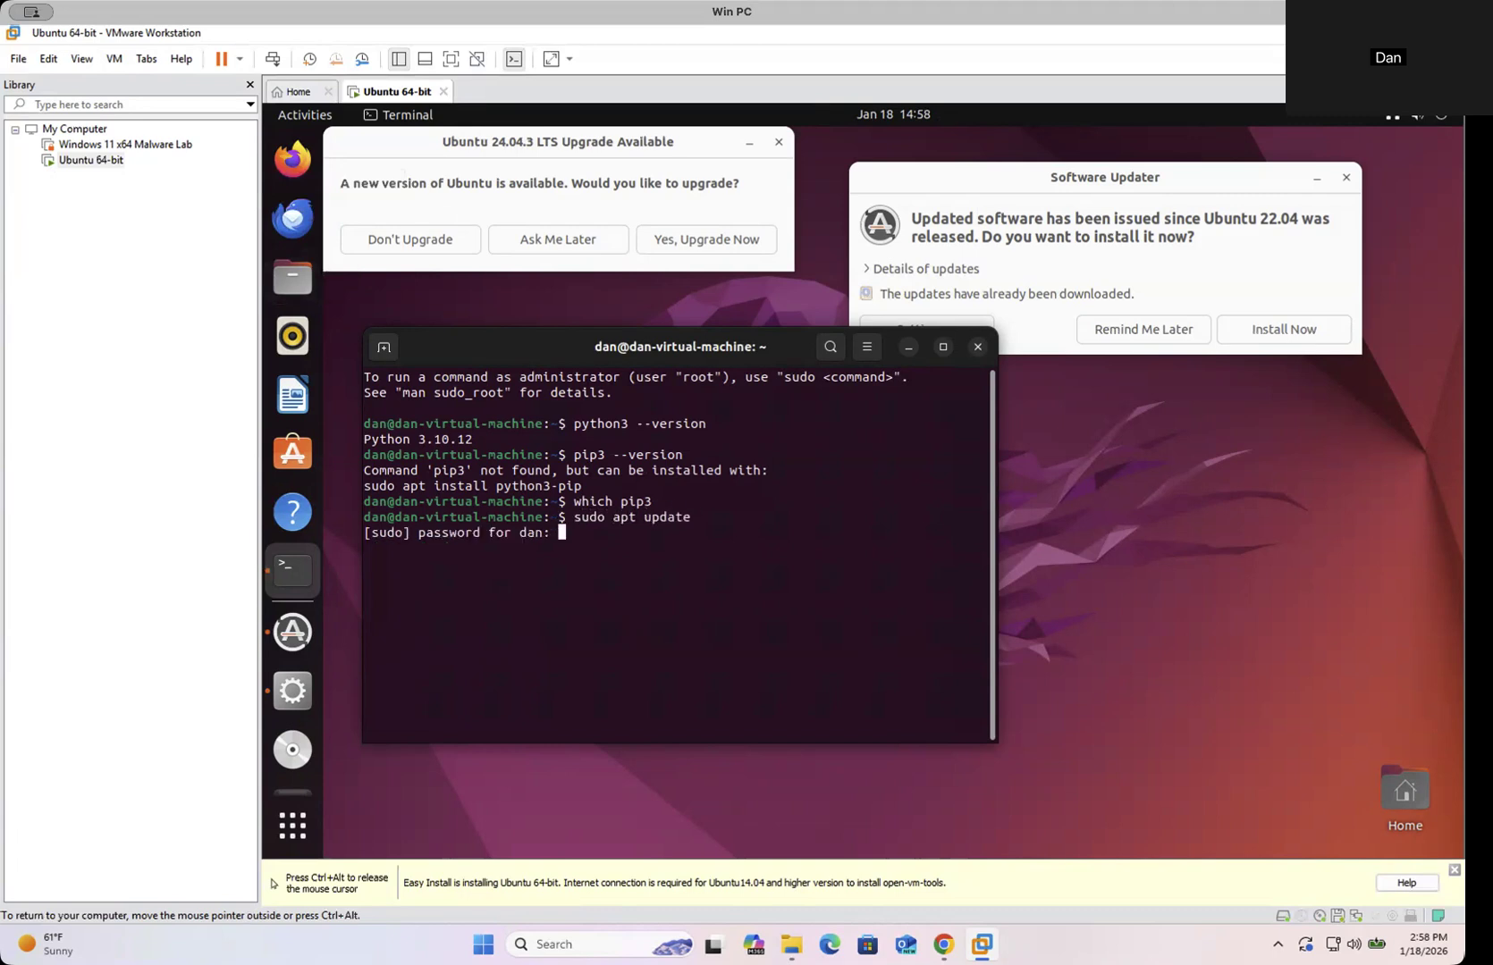
key(Return)
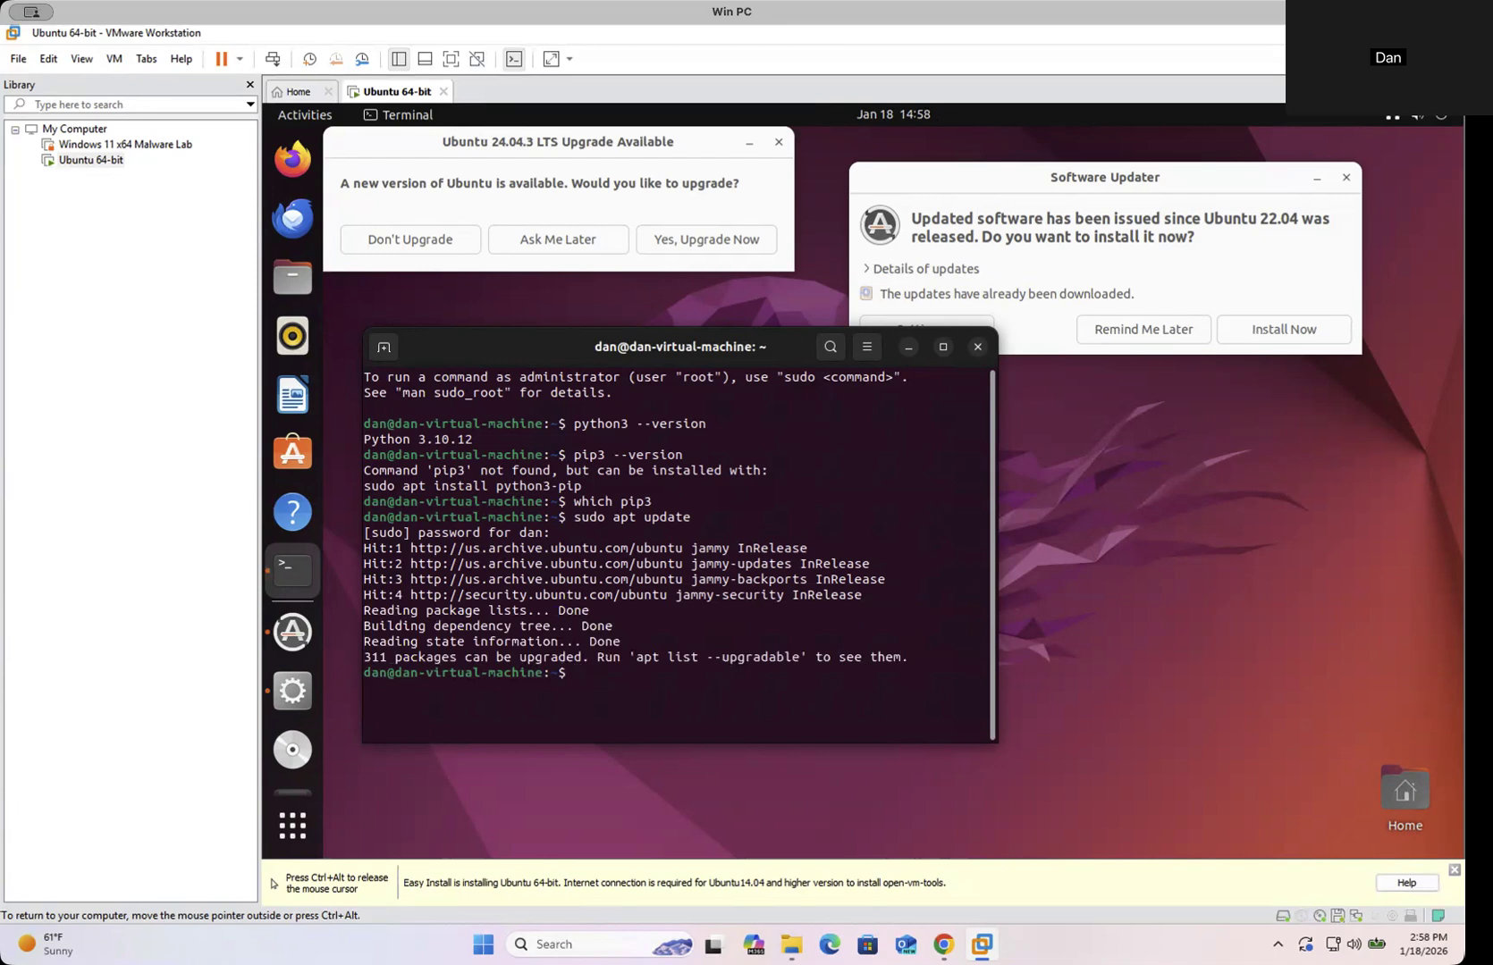
- Install pip with sudo apt install -y python3-pip and verify it with pip3 --version
text(sudo apt install -y python3-pip)
key(Return)
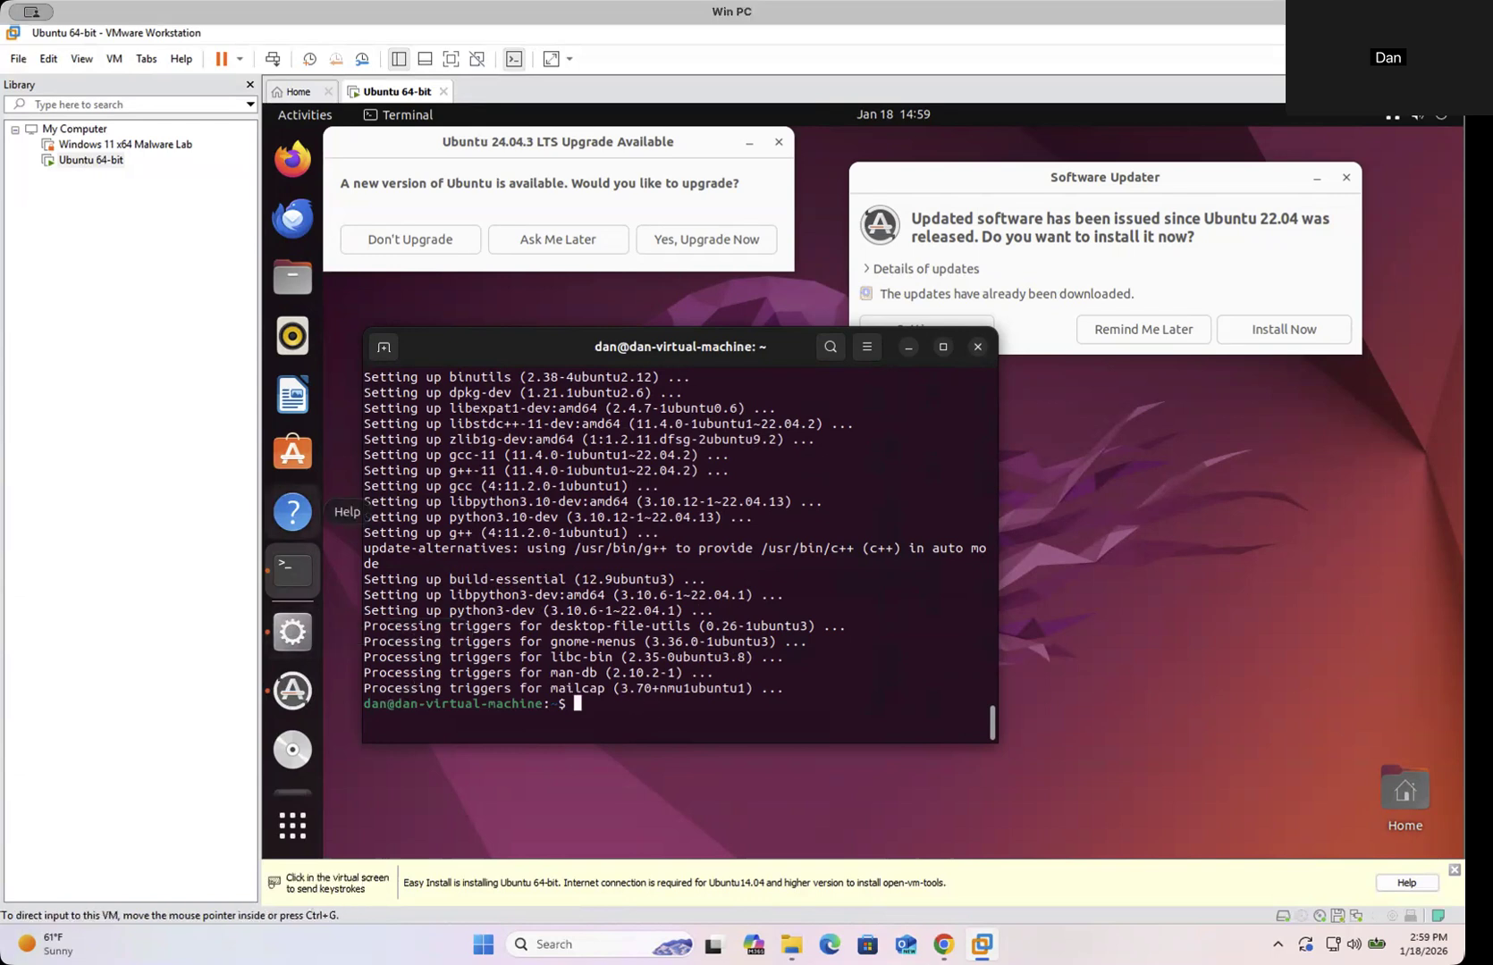
click(761, 358)
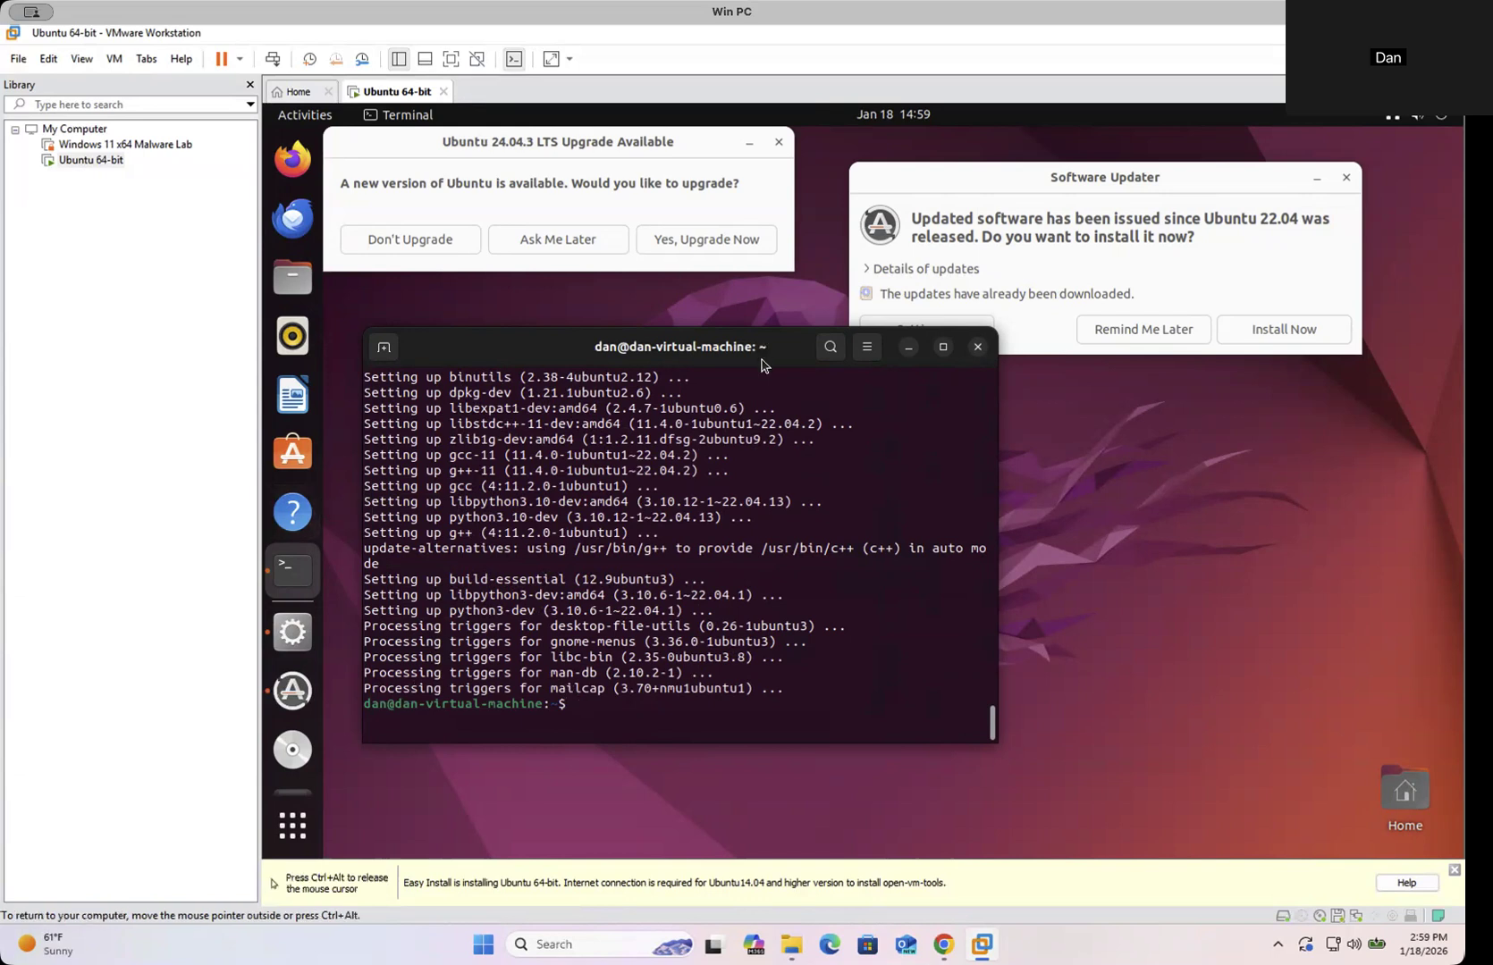
text(pip3 --version)
key(Return)
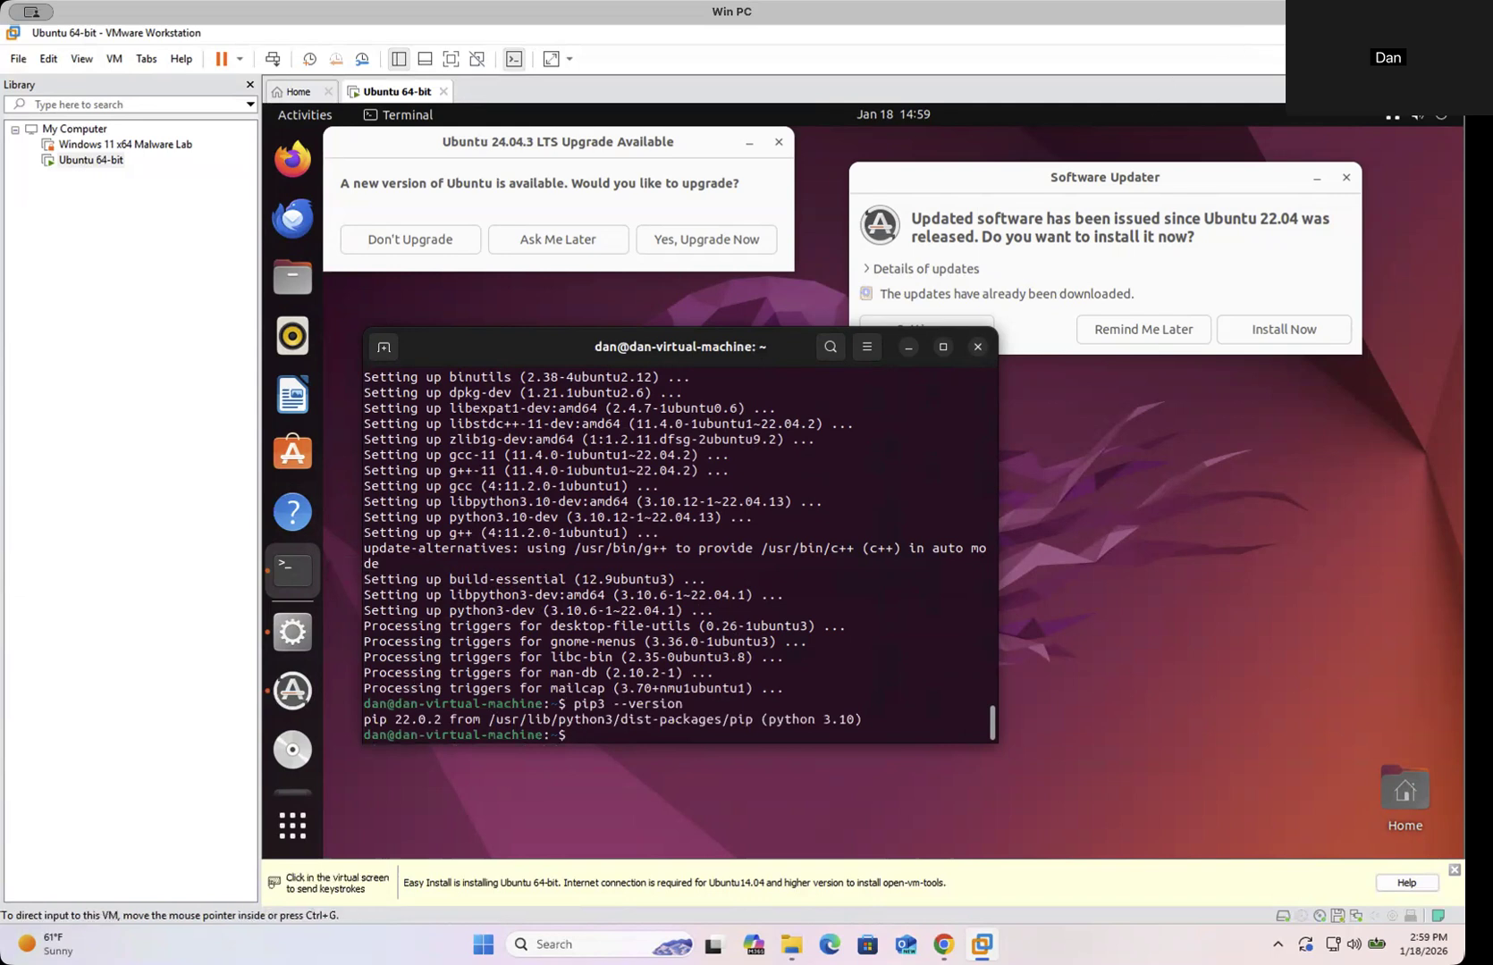
- Install the Python packages with python3 -m pip install pandas requests pyyaml
click(837, 678)
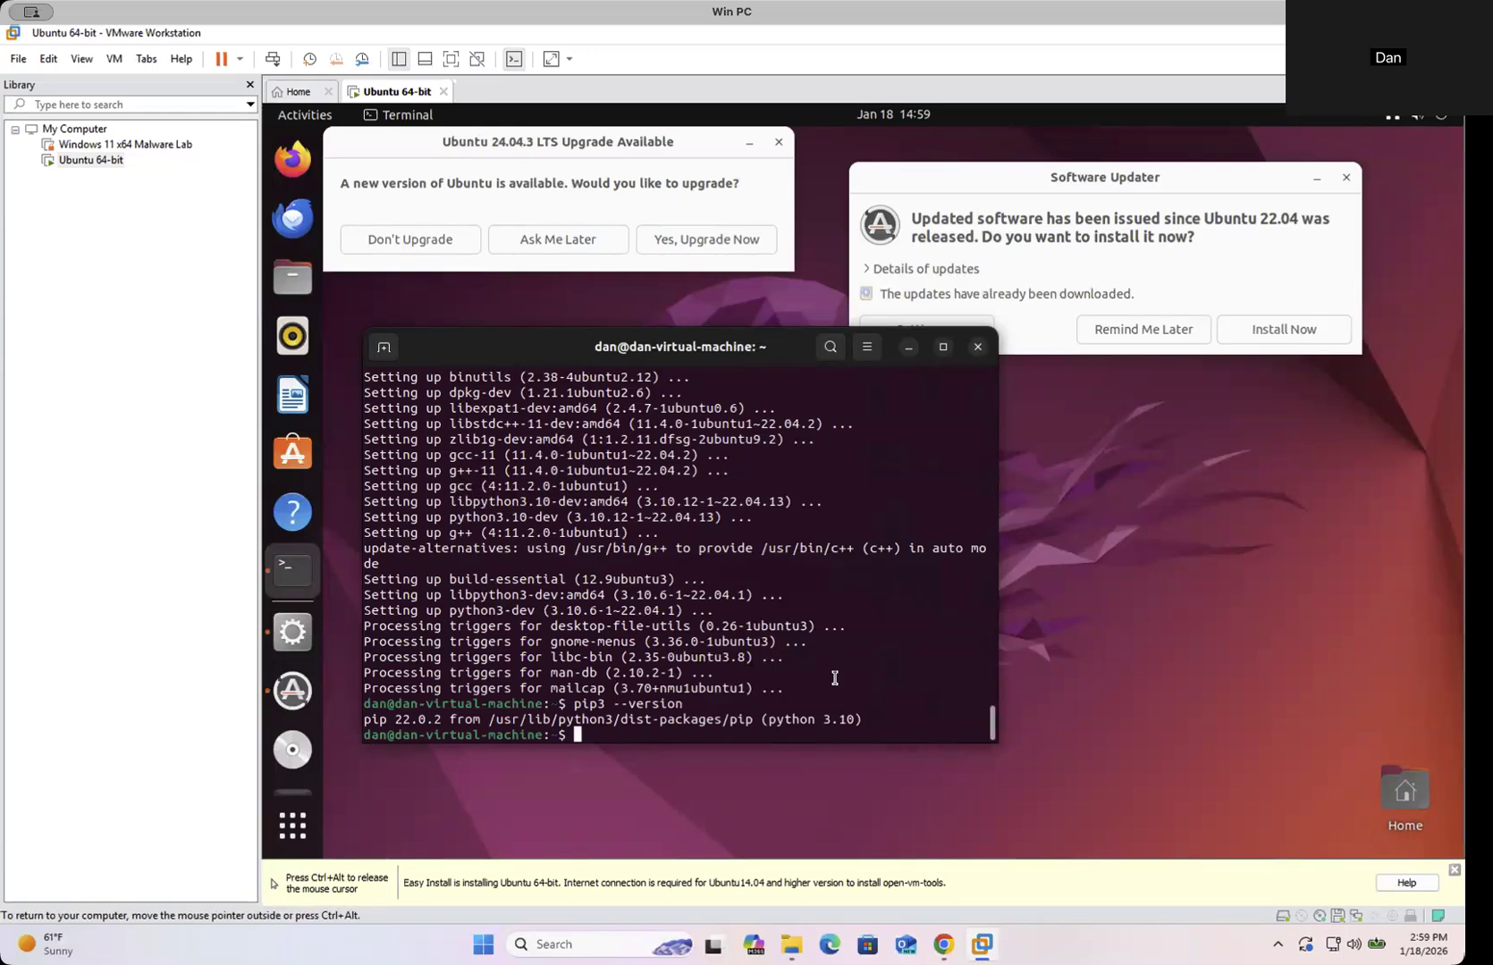
text(python3 -m pip install )
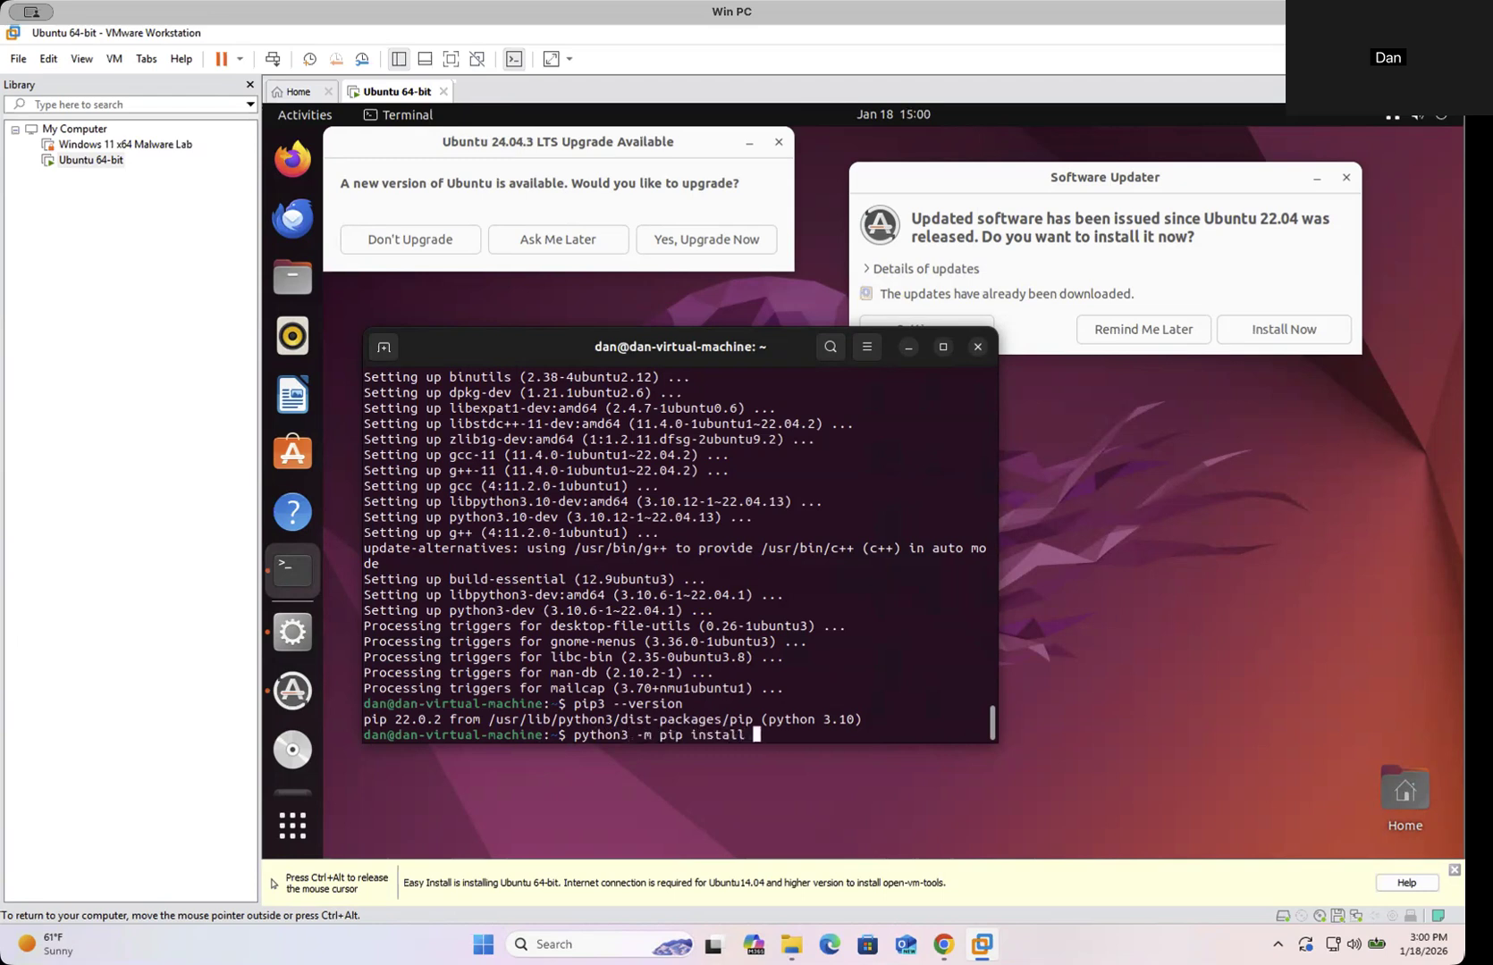
text(pandas requests pyyaml)
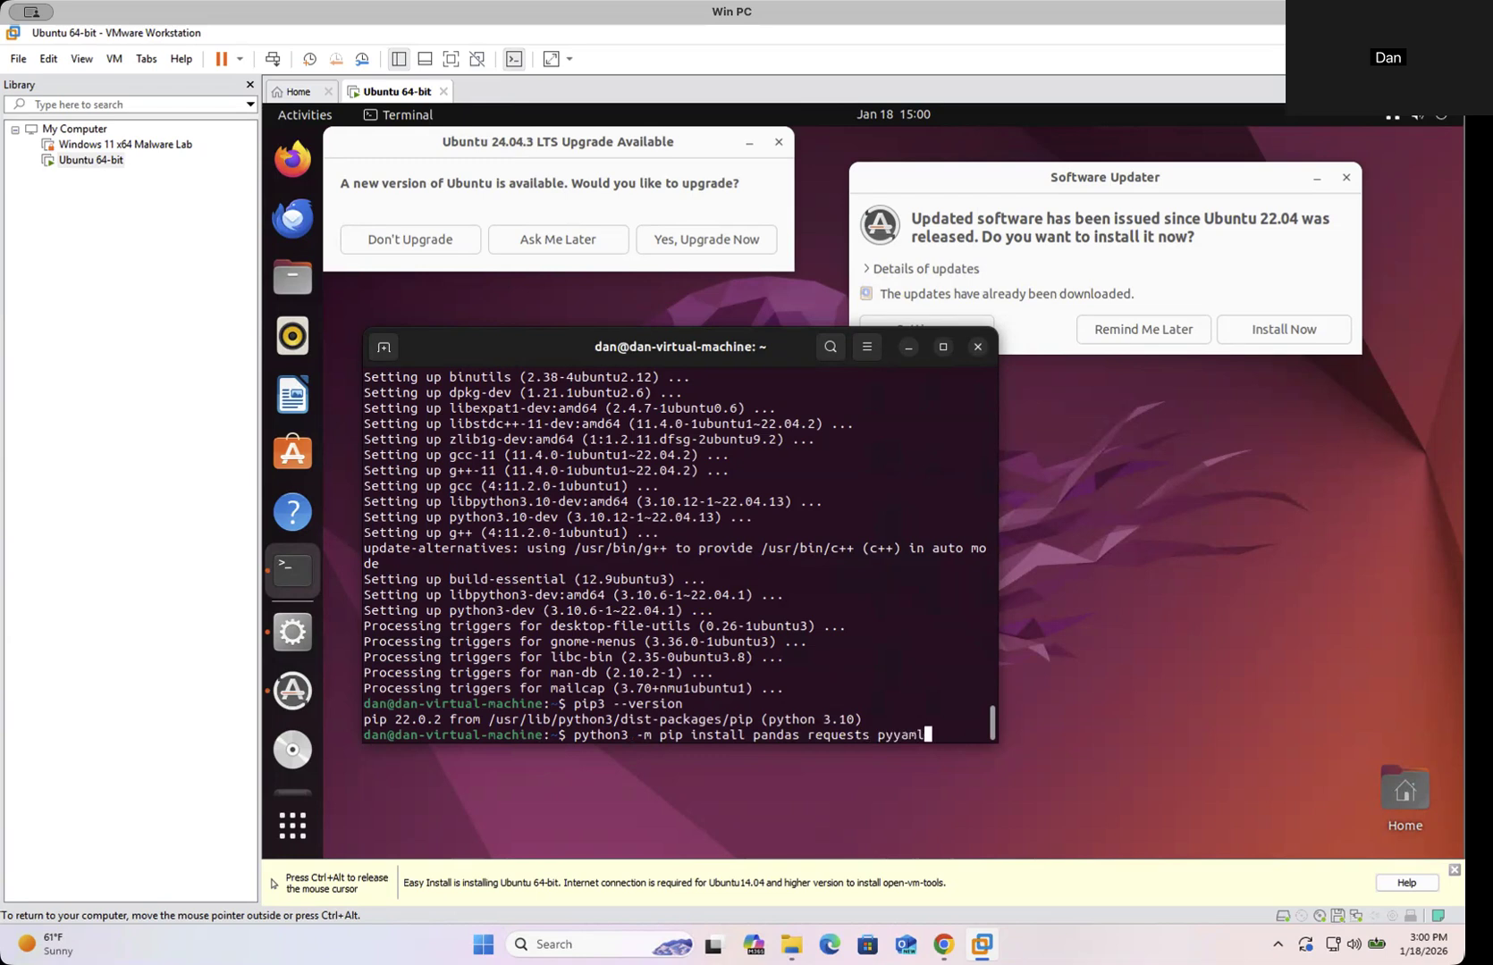
key(Return)
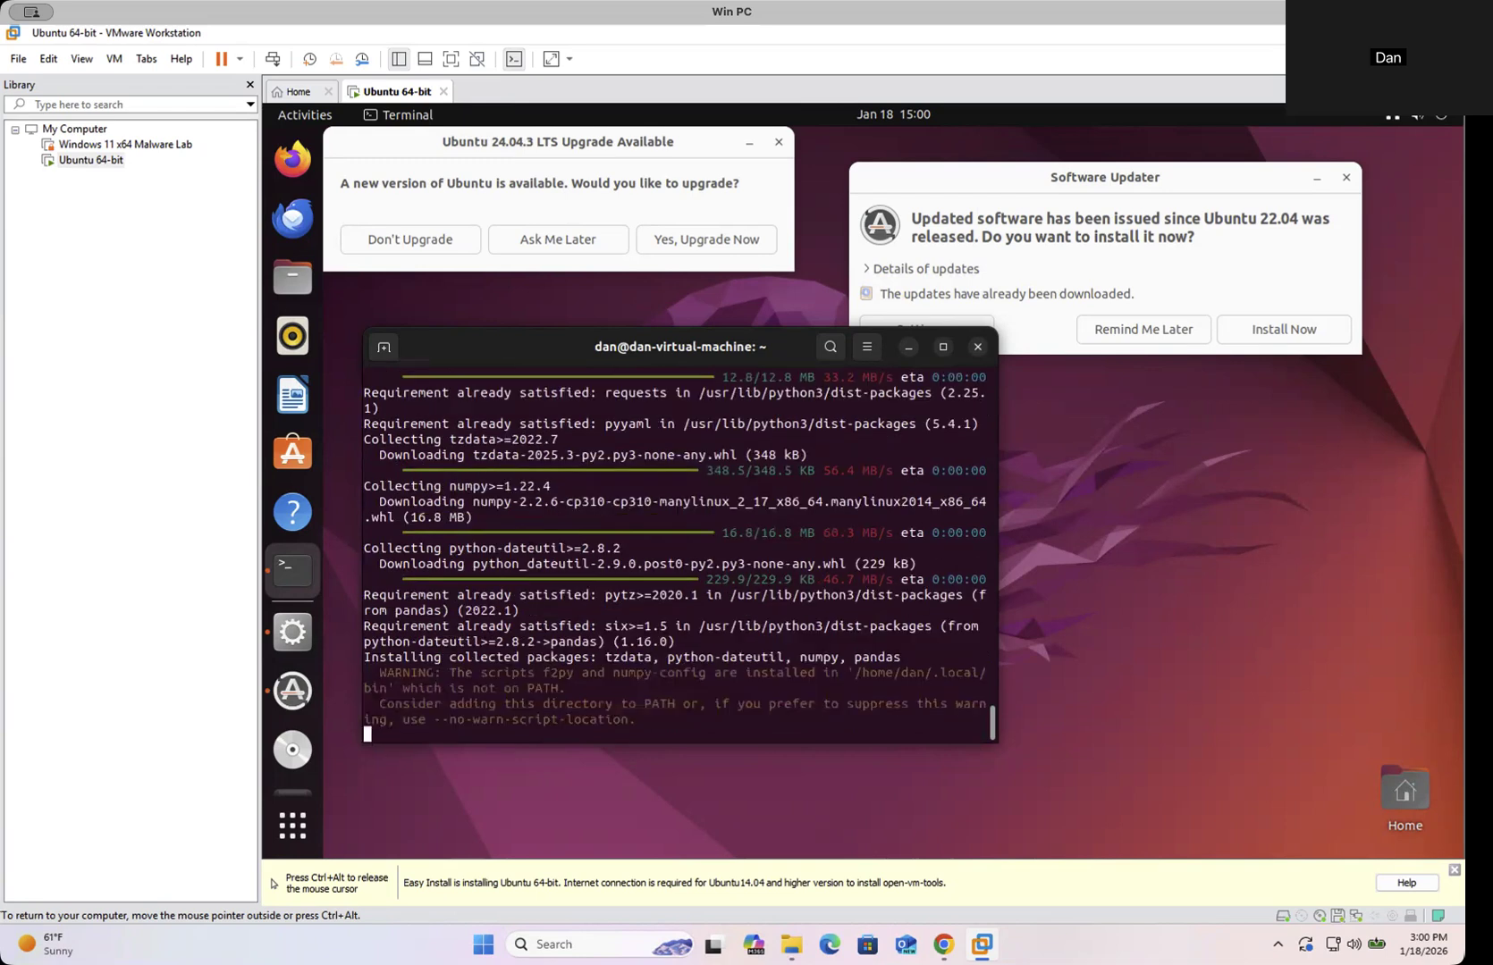
- Check whether Wireshark is installed by running wireshark --version in the Ubuntu terminal
key(ctrl+alt)
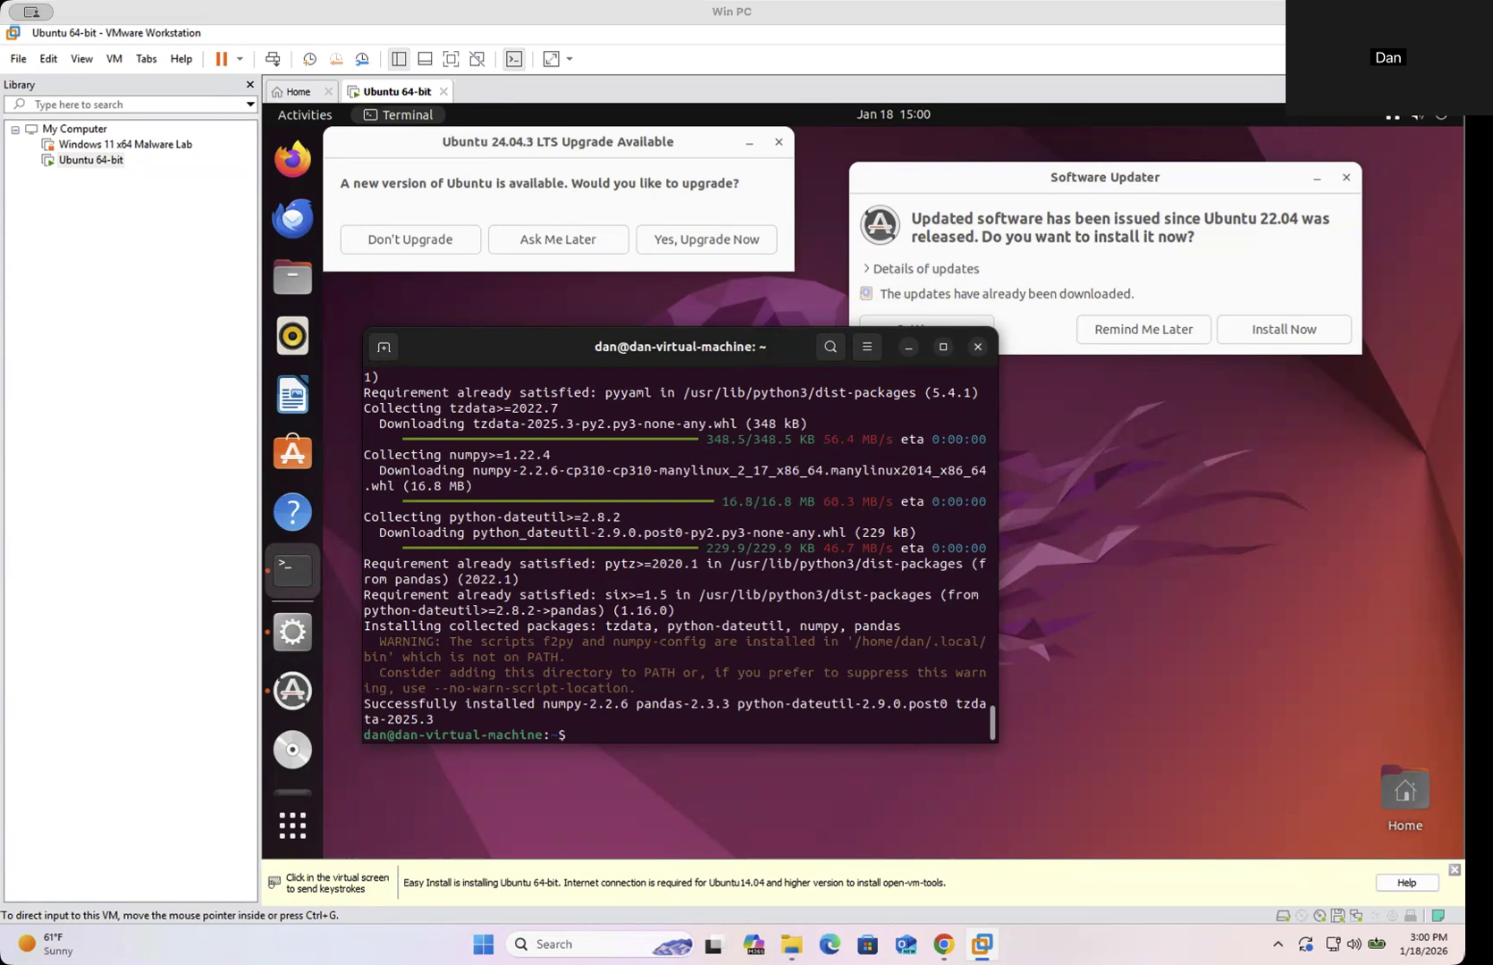
click(676, 673)
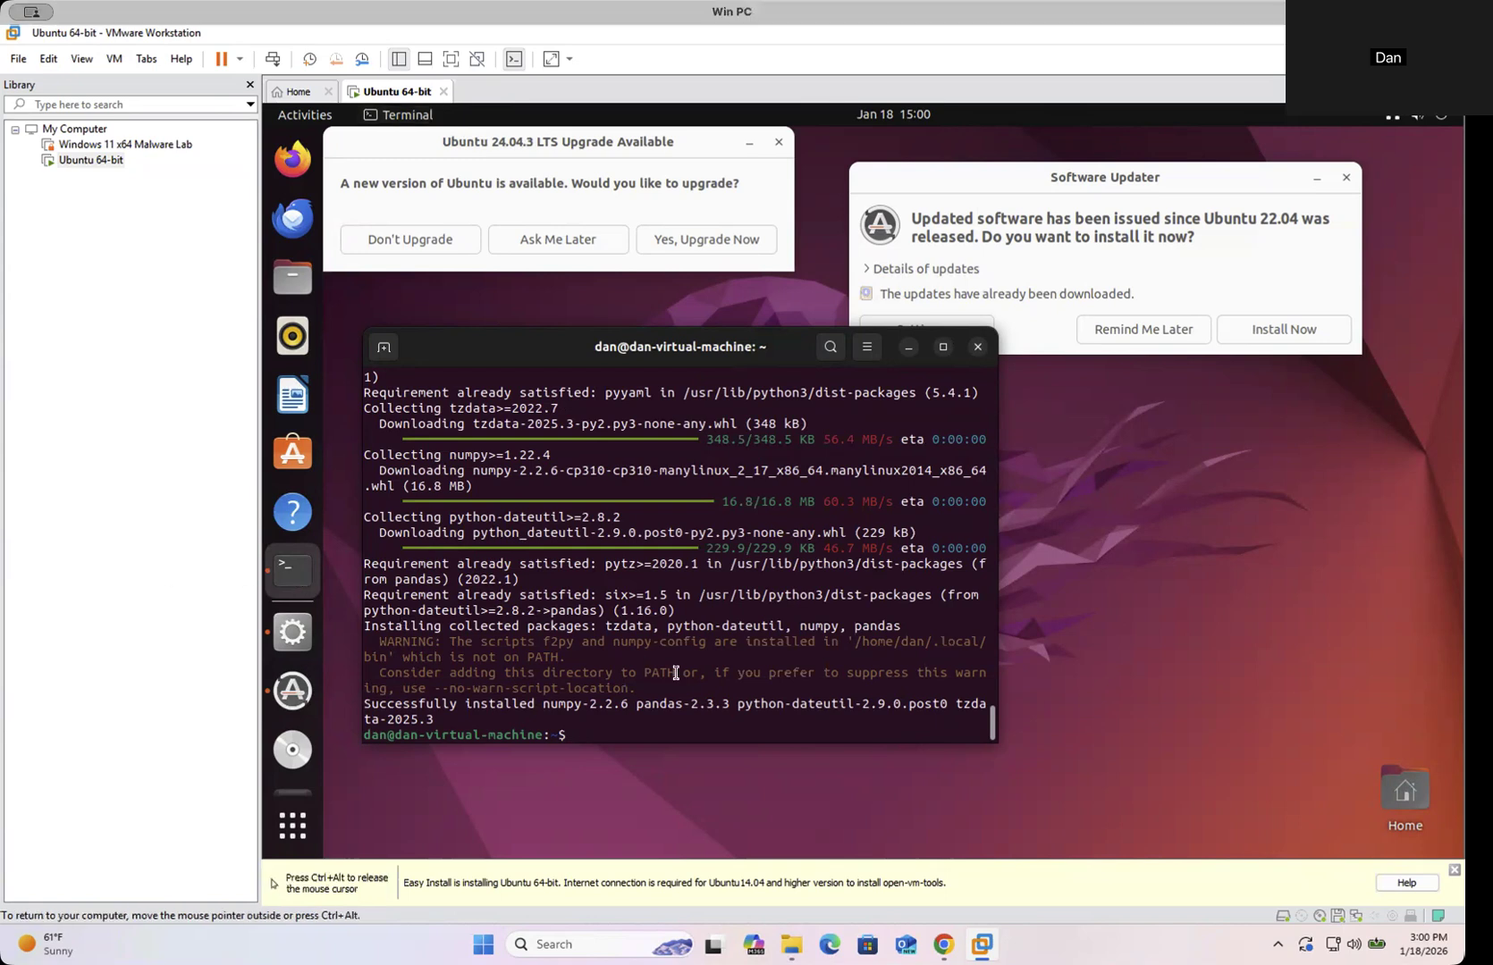
text(wireshark --version)
key(Return)
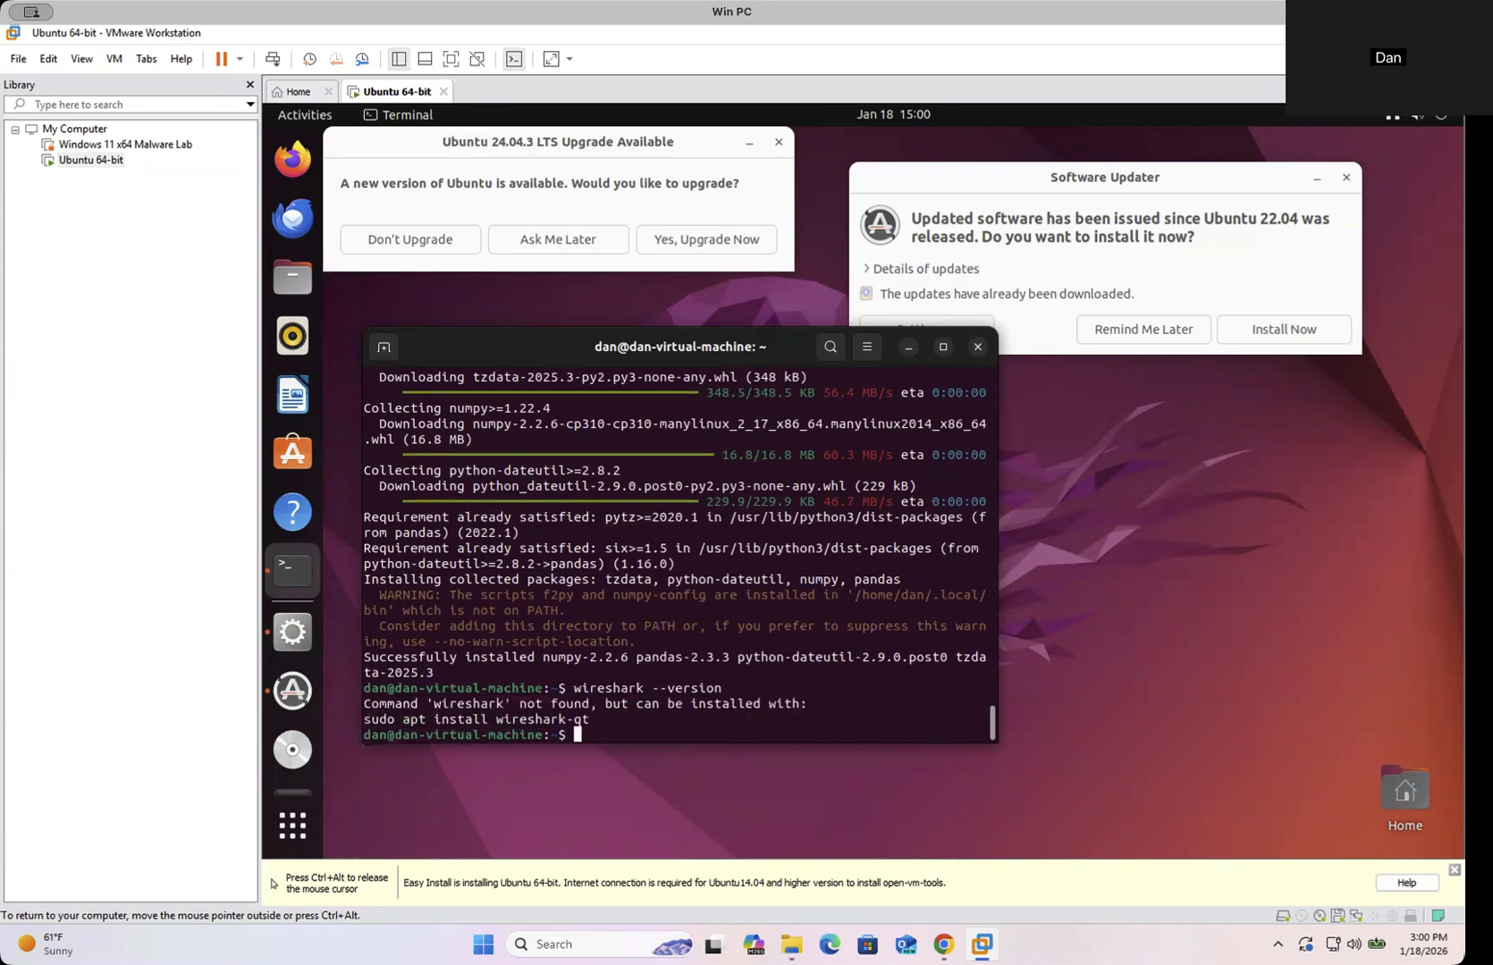
- Install Wireshark with sudo apt install -y wireshark, choosing Yes to let non-superusers capture packets
text(sudo apt install -y wireshark)
key(Return)
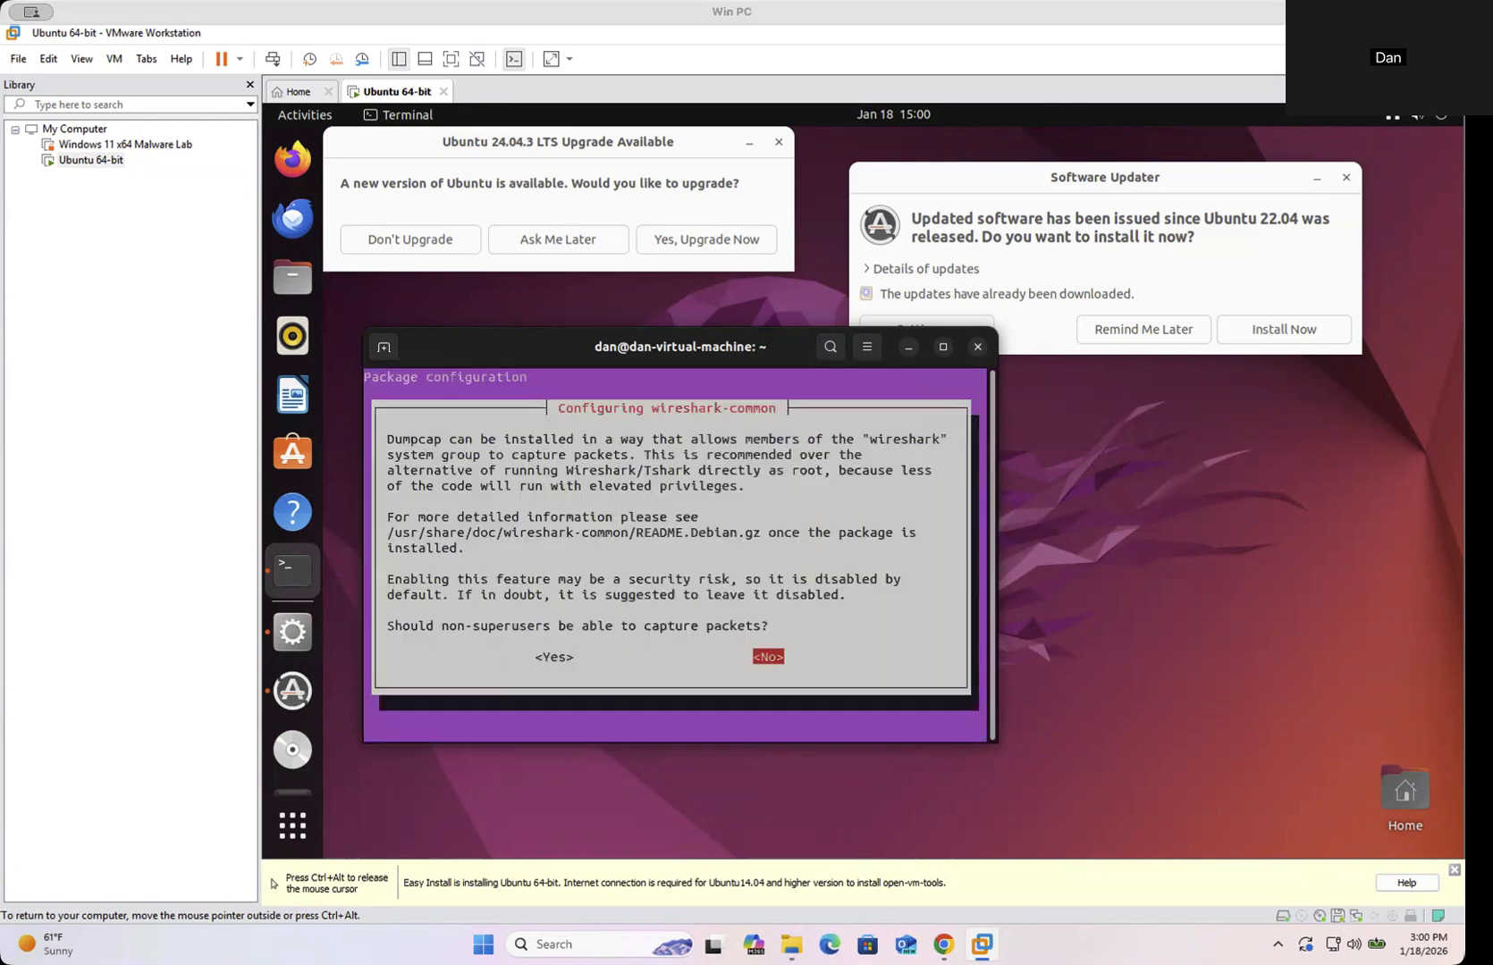
drag(676, 517, 691, 527)
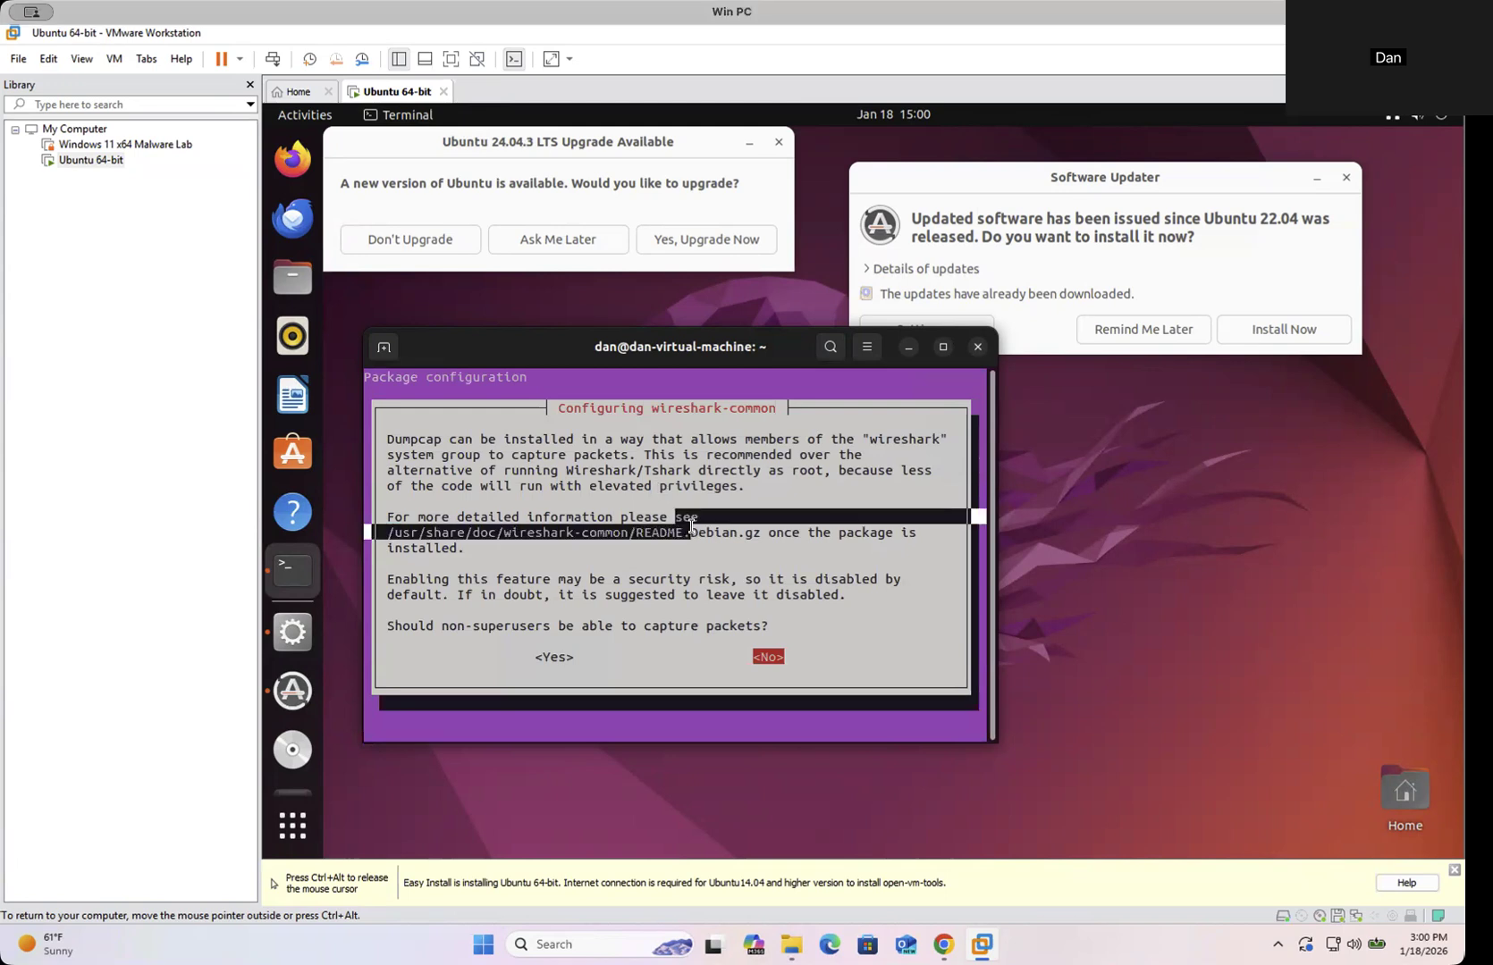
key(Left)
key(Return)
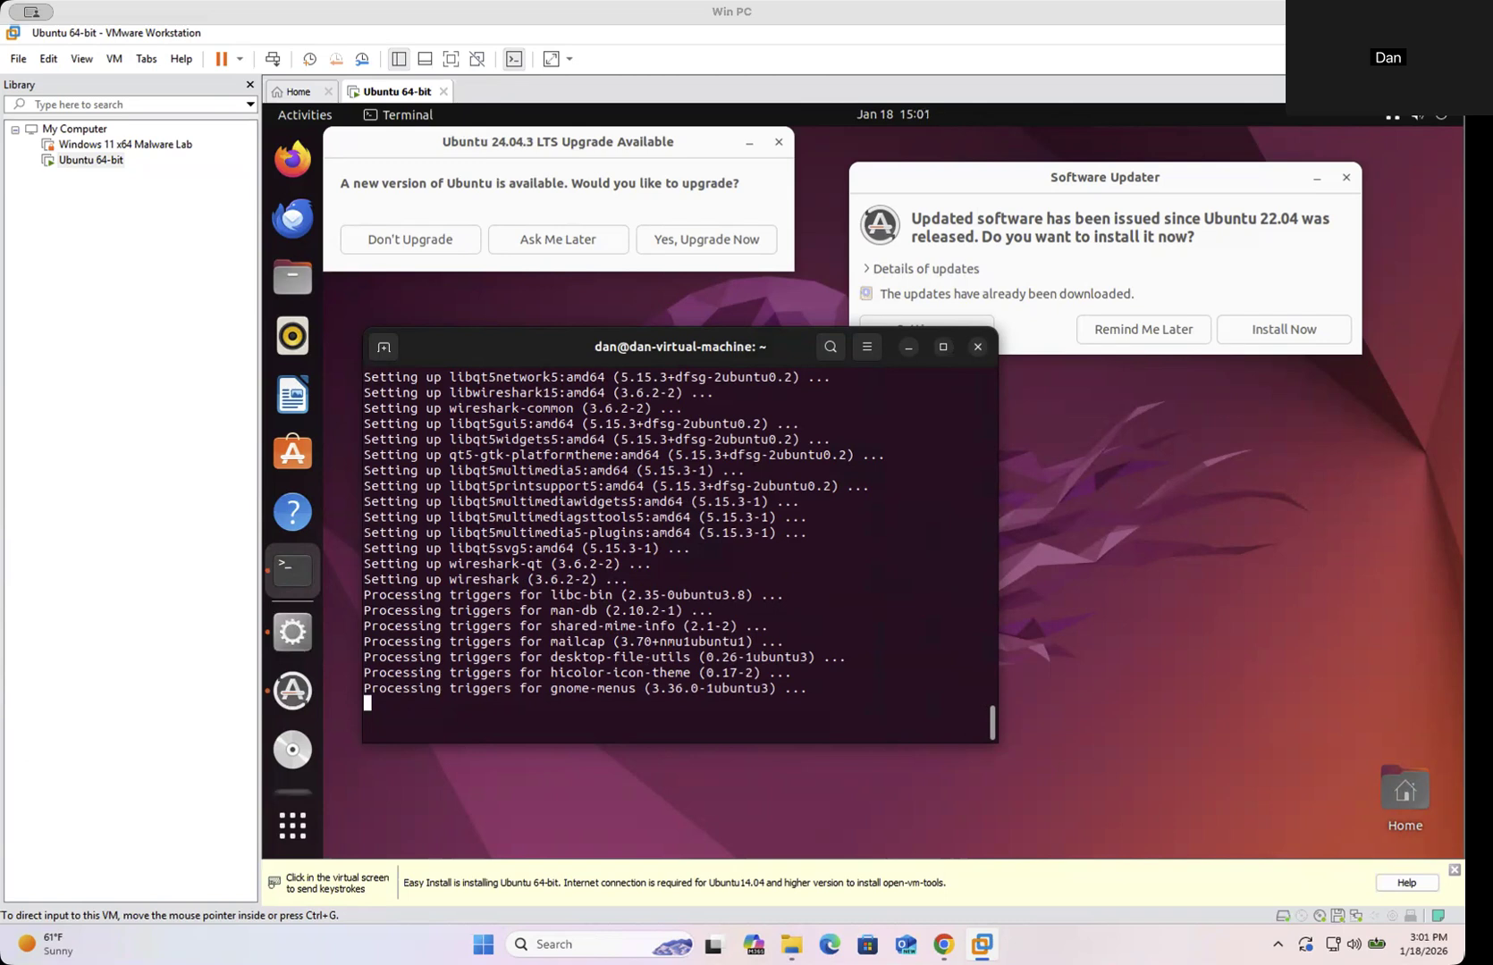
- Install curl by reusing the previous install command as sudo apt install -y curl
click(588, 696)
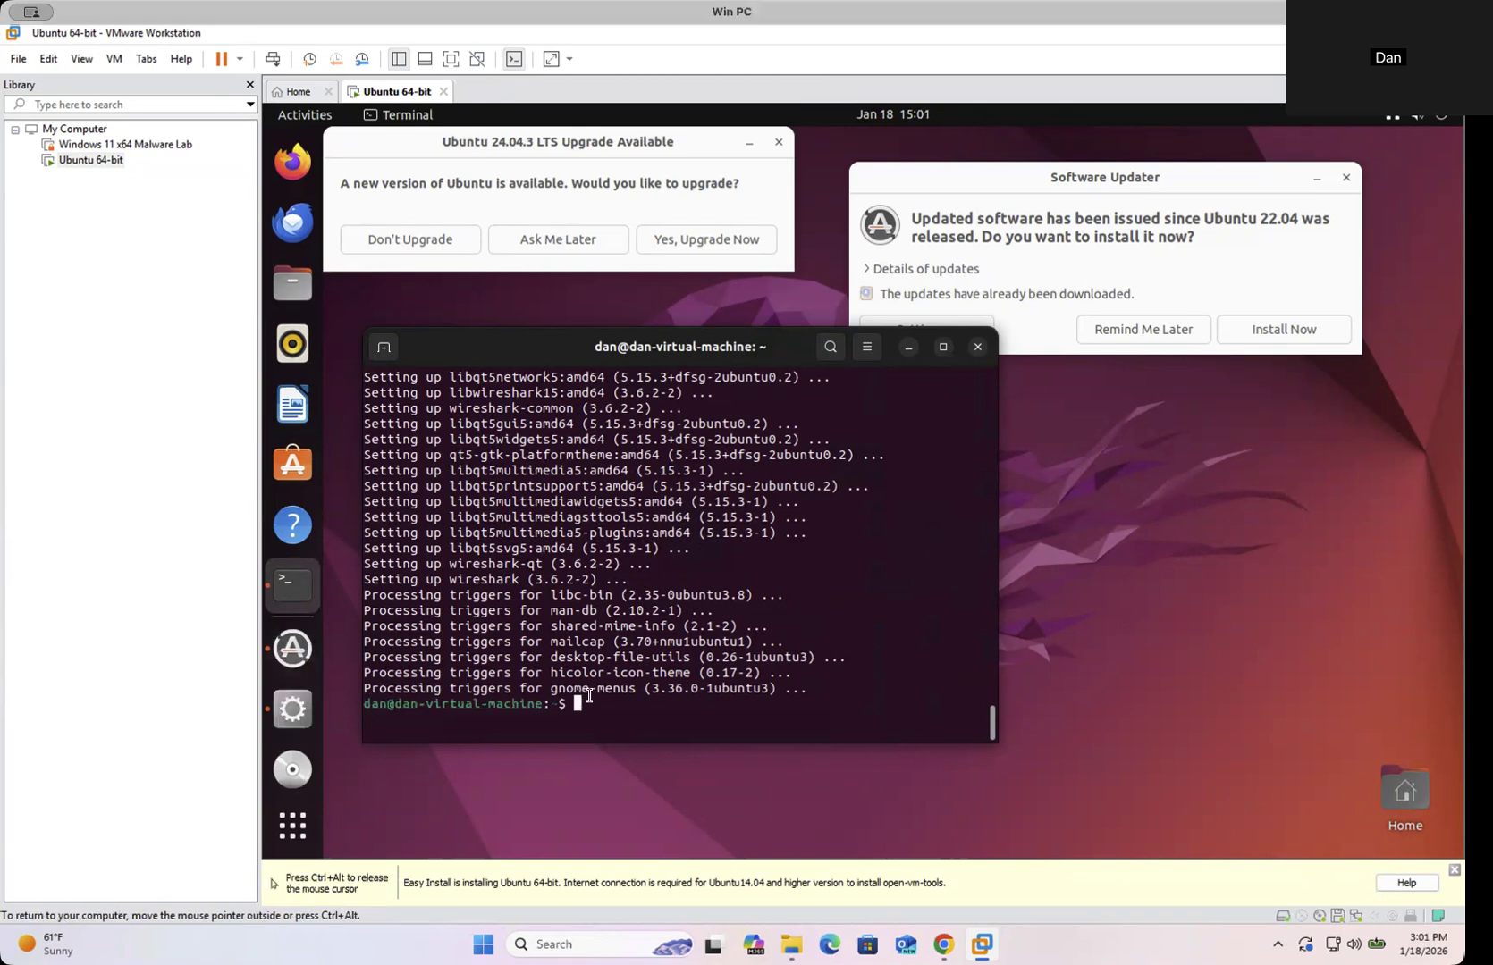
key(Up)
key(BackSpace)
key(BackSpace)
key(BackSpace)
key(BackSpace)
key(BackSpace)
key(BackSpace)
key(BackSpace)
key(BackSpace)
key(BackSpace)
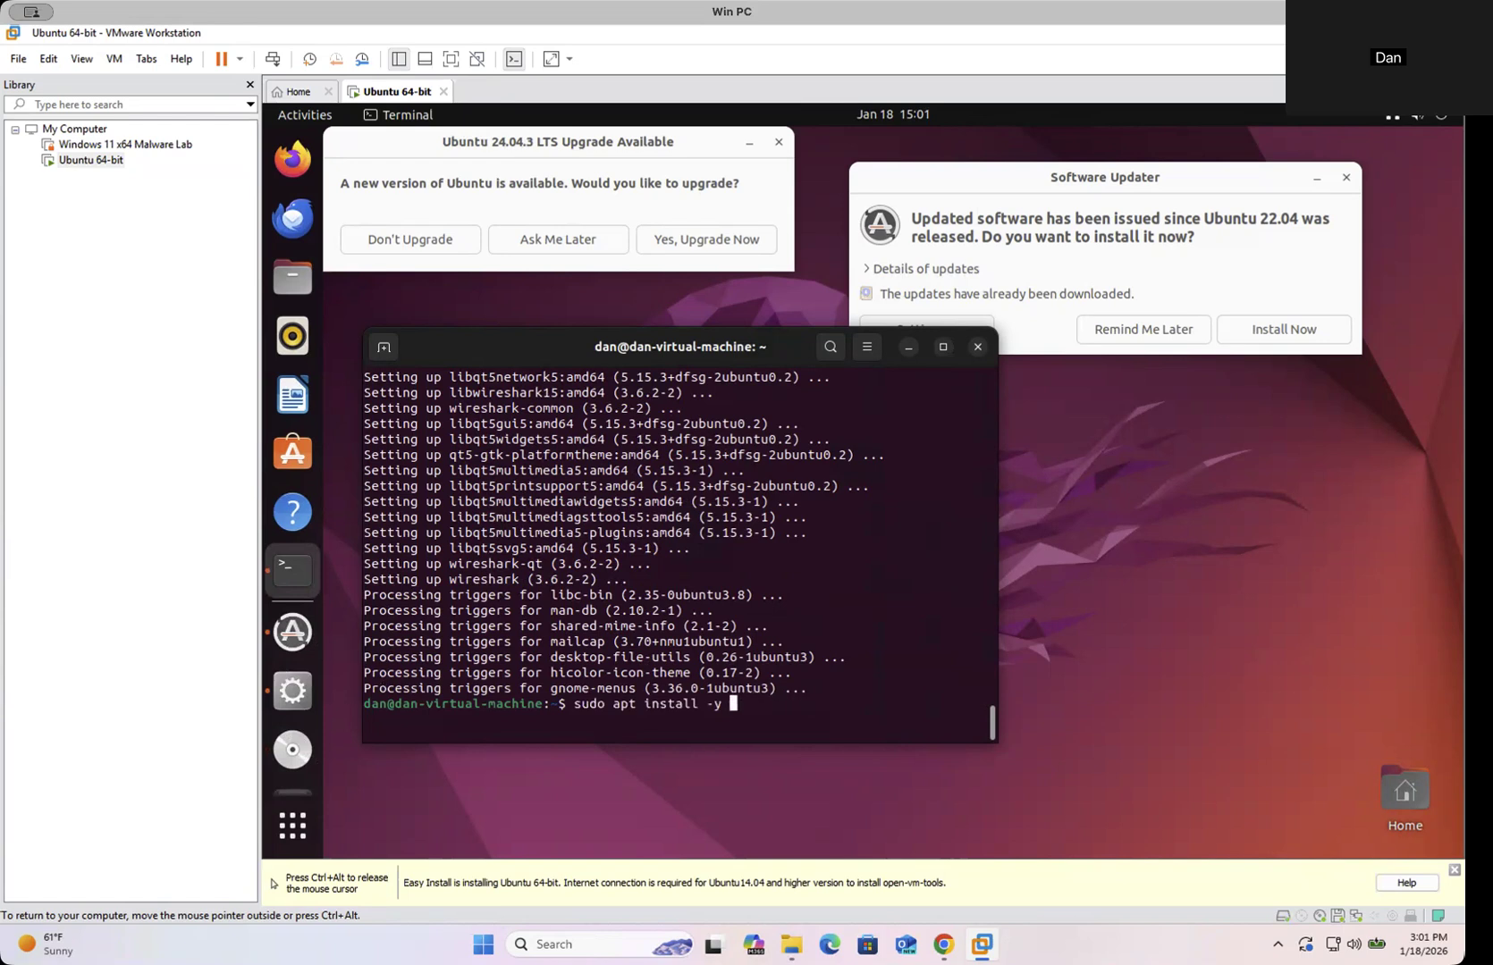
text(curl)
key(Return)
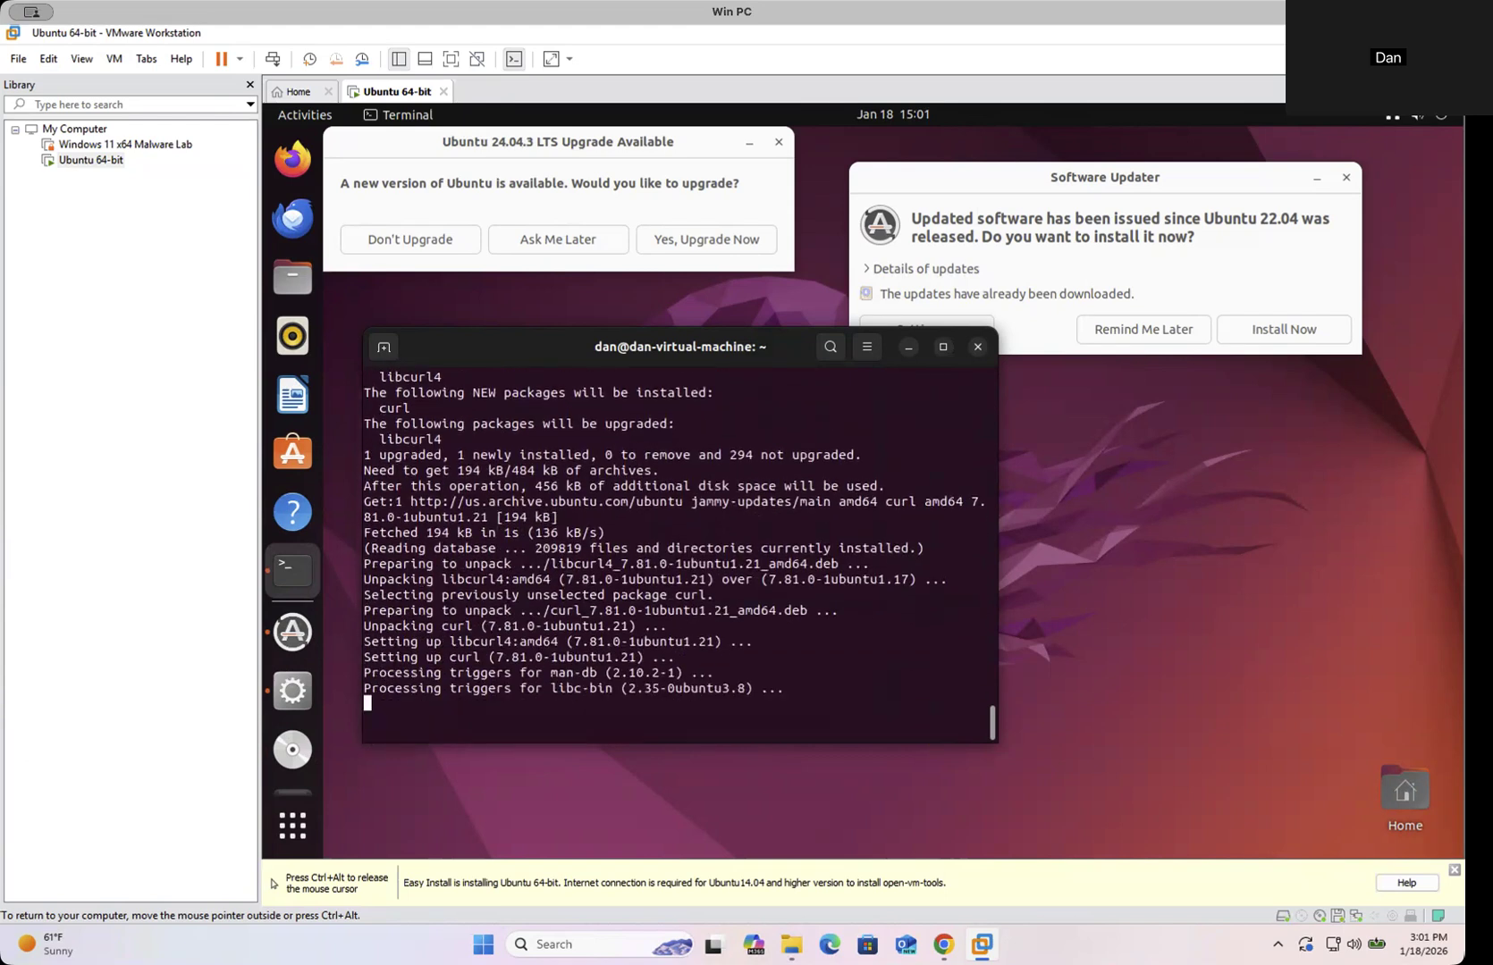
- Install wget by running sudo apt install -y wget in the terminal
key(Up)
key(BackSpace)
key(BackSpace)
key(BackSpace)
key(BackSpace)
text(wget)
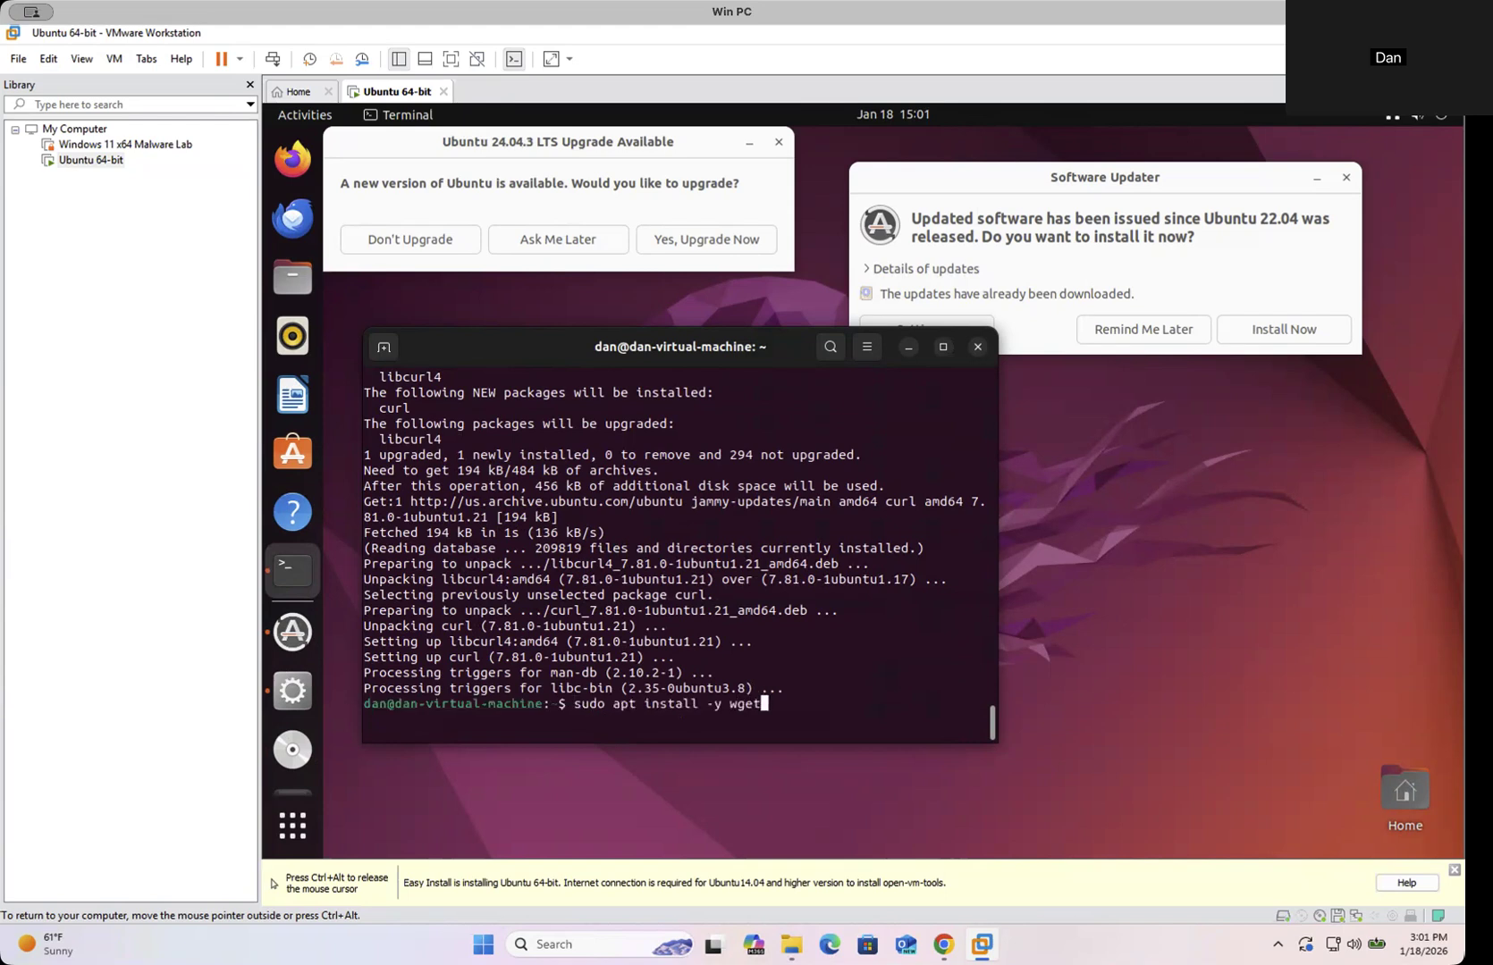
key(Return)
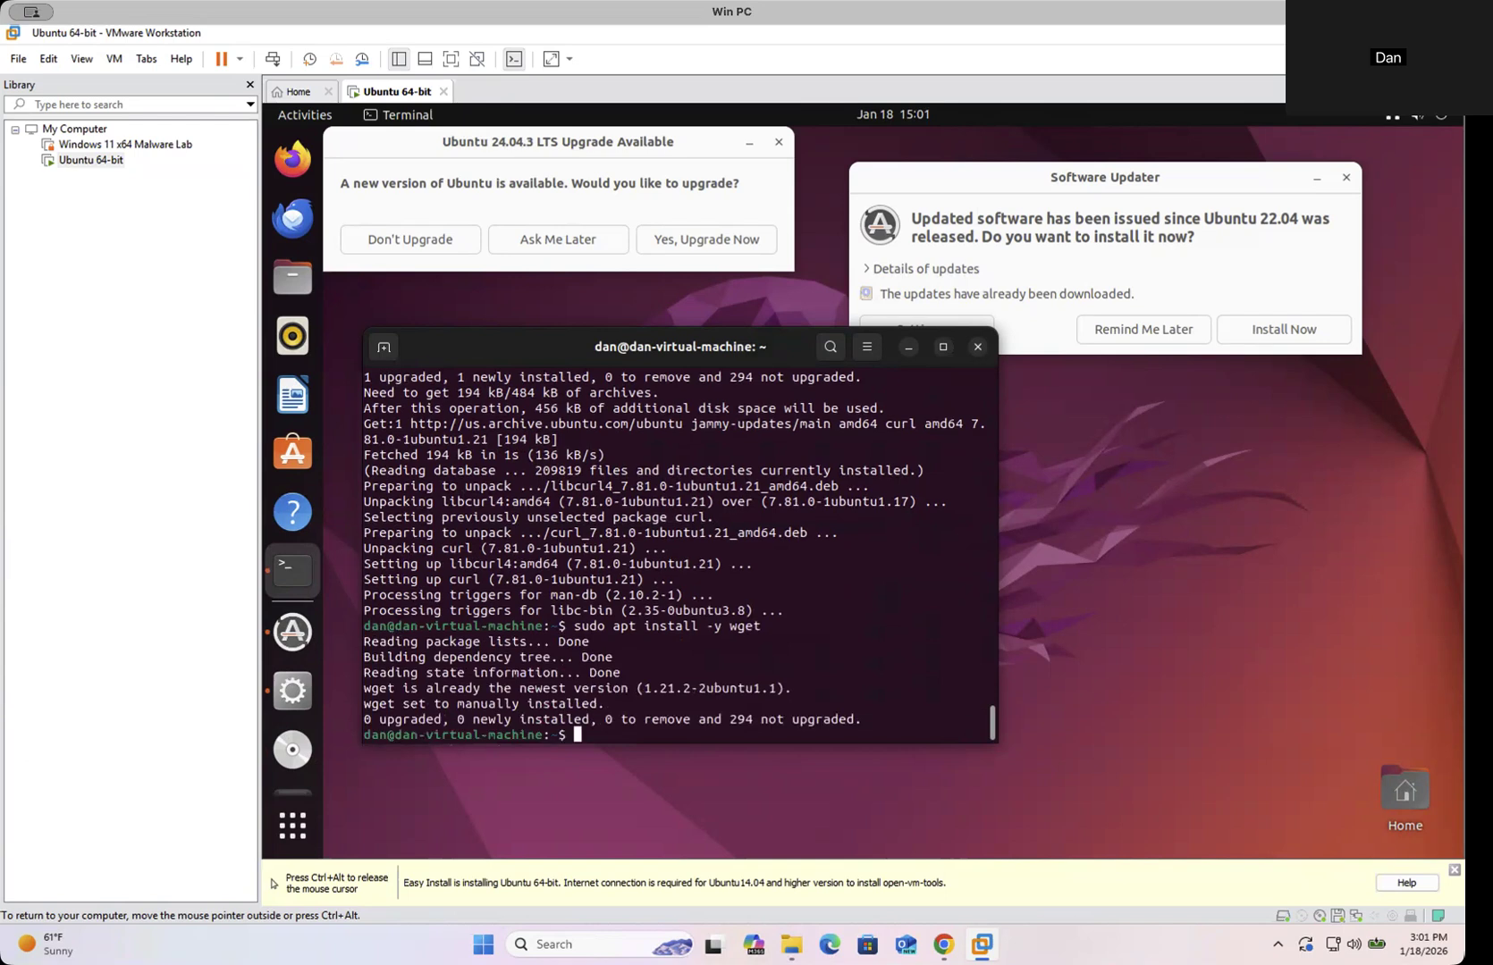
- Install the tcpdump packet capture tool with sudo apt install -y tcpdump
key(Up)
key(BackSpace)
key(BackSpace)
key(BackSpace)
key(BackSpace)
text(tcpdump)
key(Return)
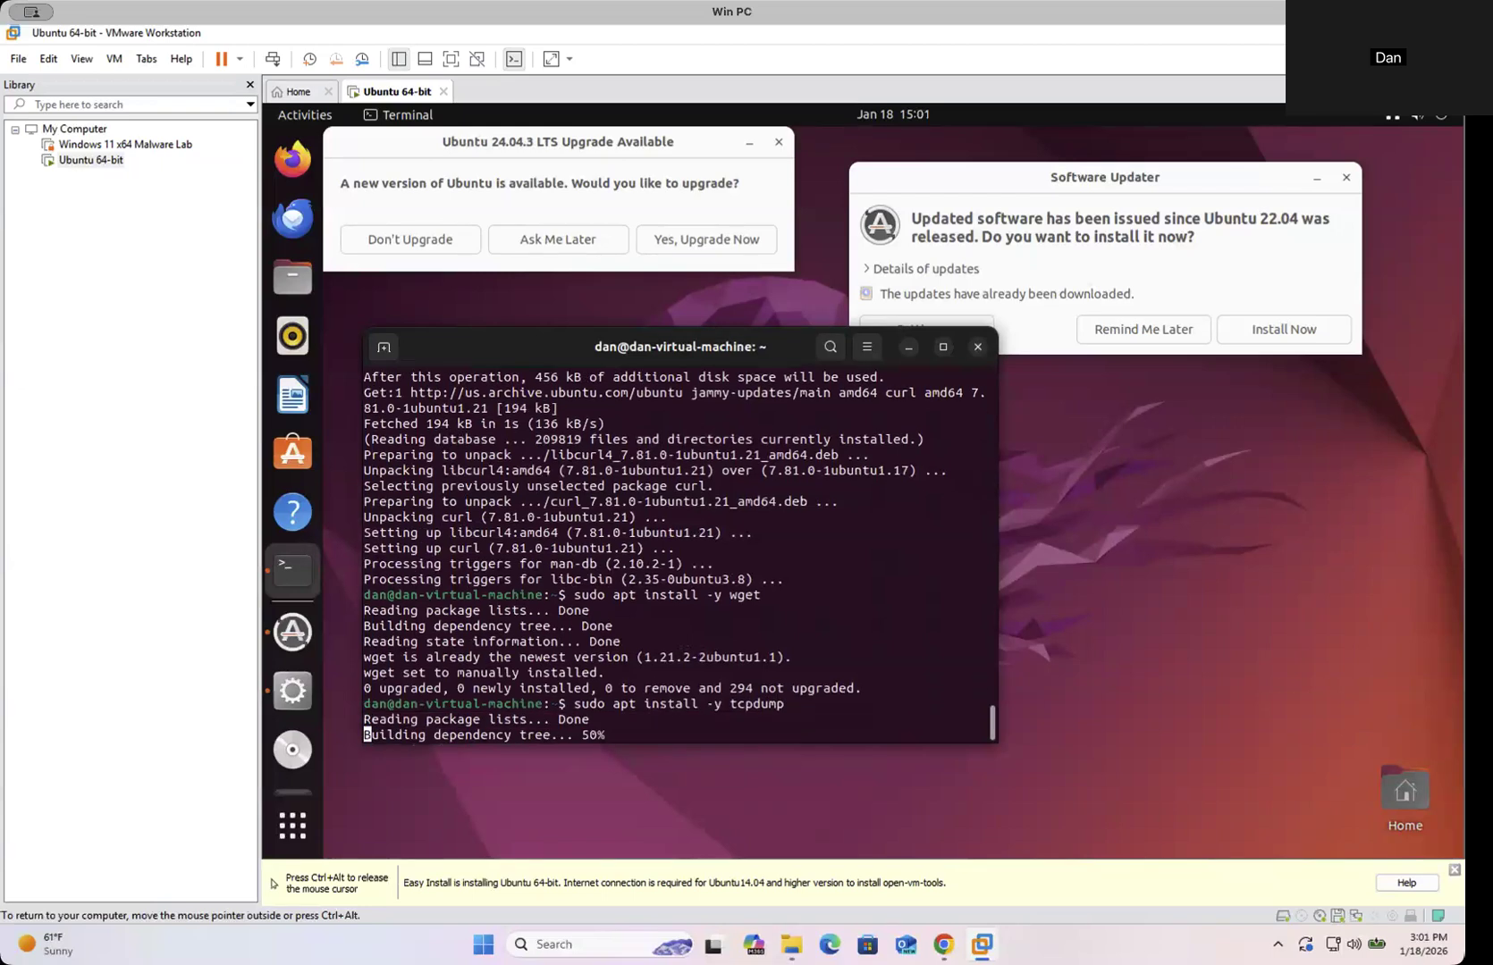
- Install the Nmap network scanner with sudo apt install -y nmap
key(Up)
key(BackSpace)
key(BackSpace)
key(BackSpace)
key(BackSpace)
key(BackSpace)
key(BackSpace)
key(BackSpace)
text(nmap)
key(Return)
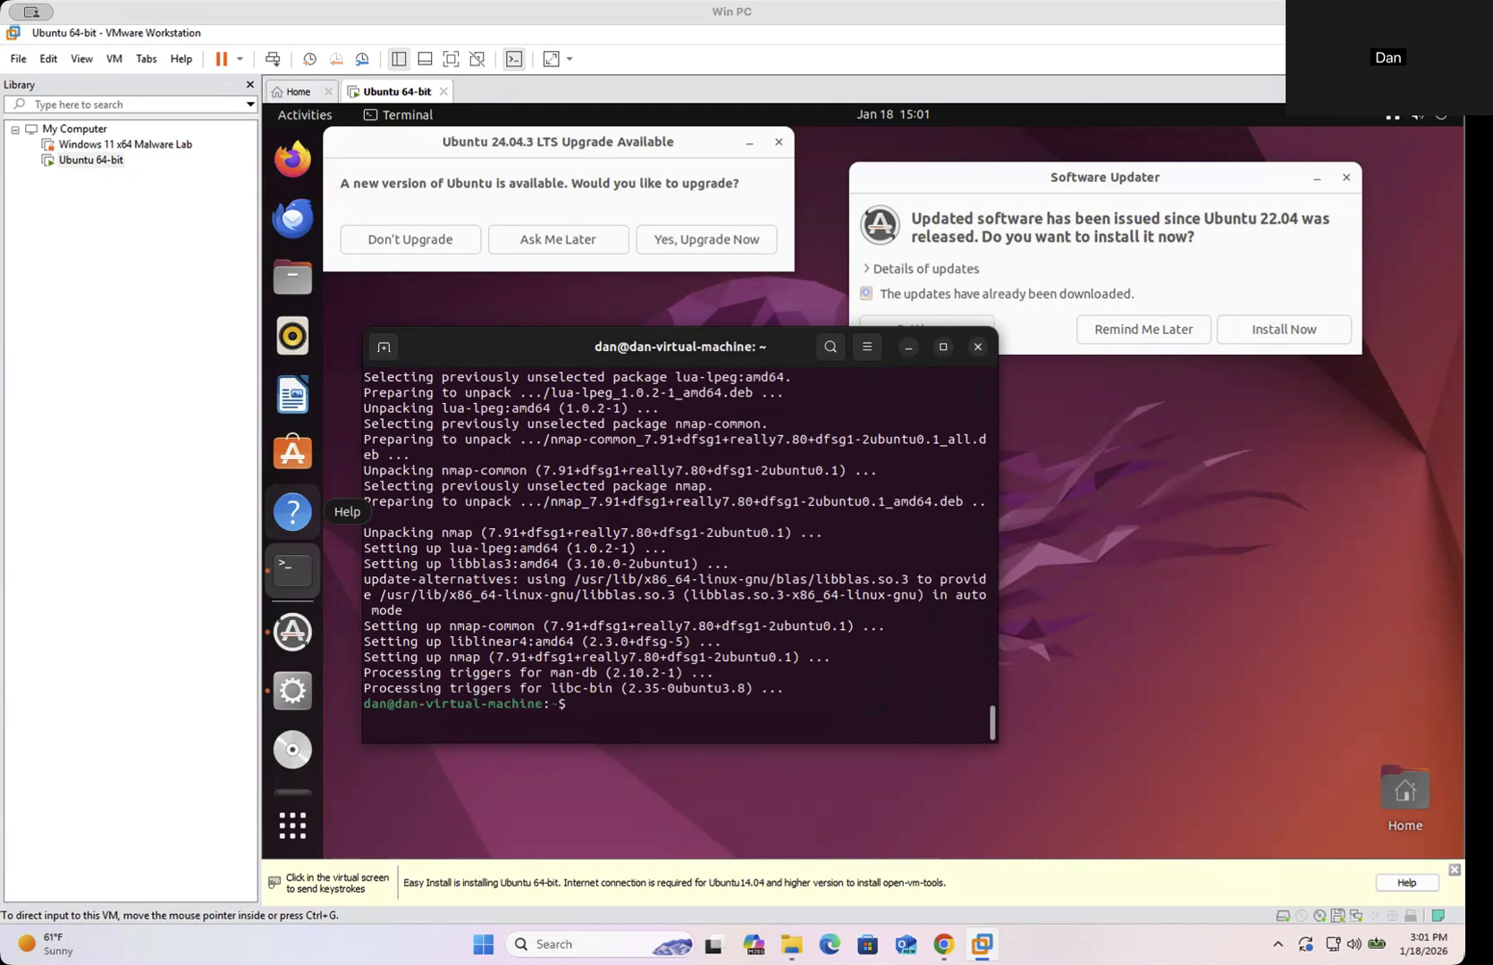
- Install the ufw firewall package by running sudo apt install -y ufw
click(604, 716)
key(Up)
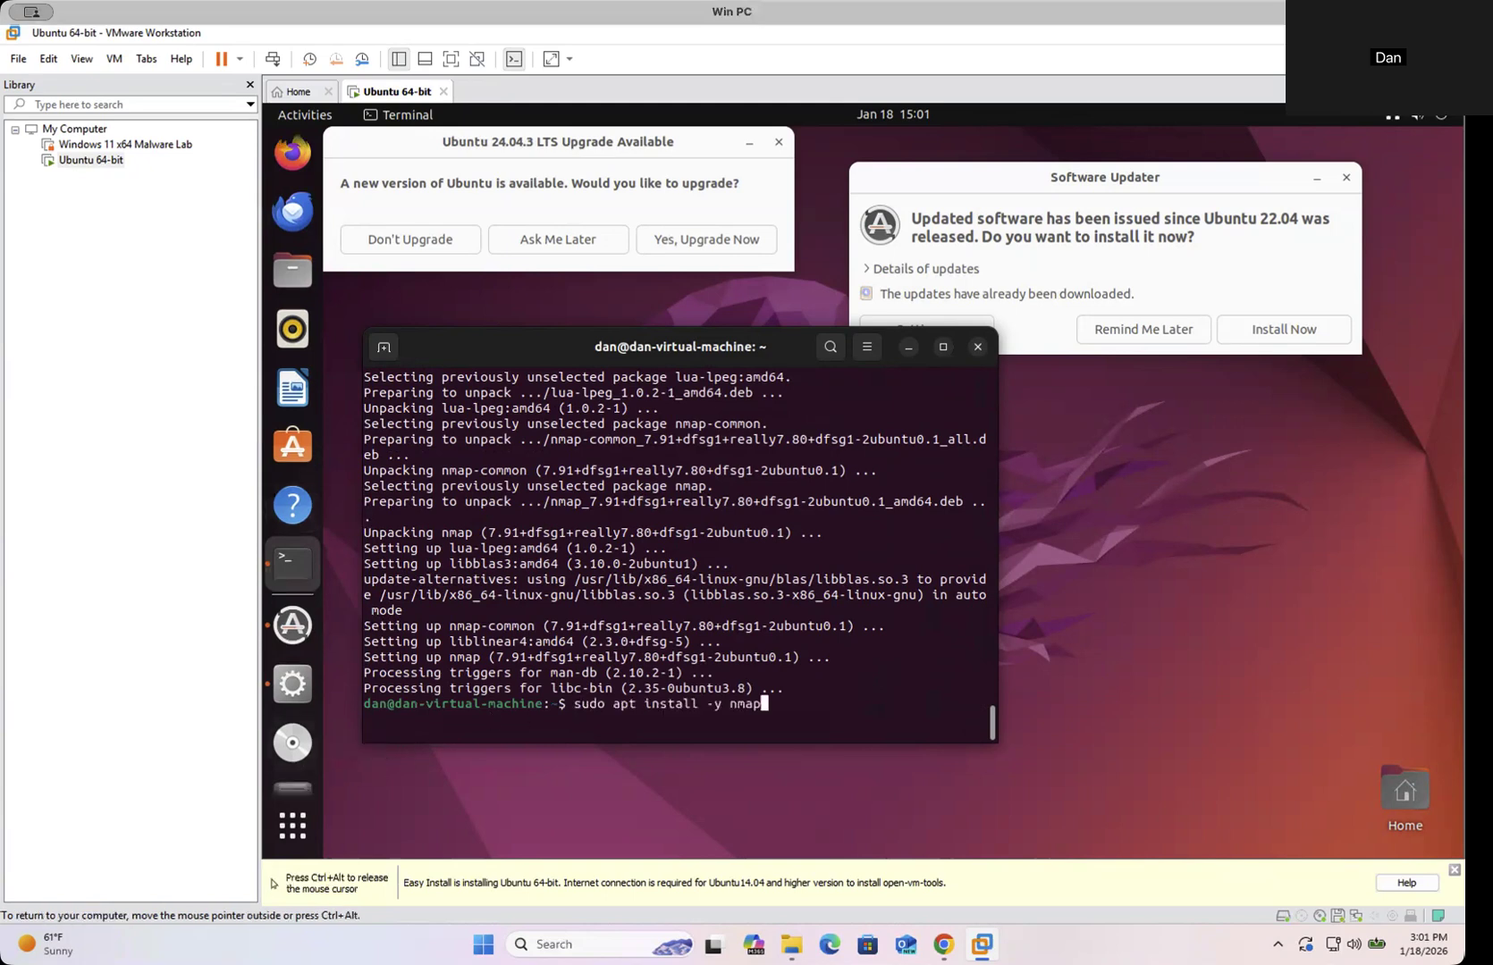
key(BackSpace)
key(BackSpace)
key(BackSpace)
key(BackSpace)
text(ufw)
key(Return)
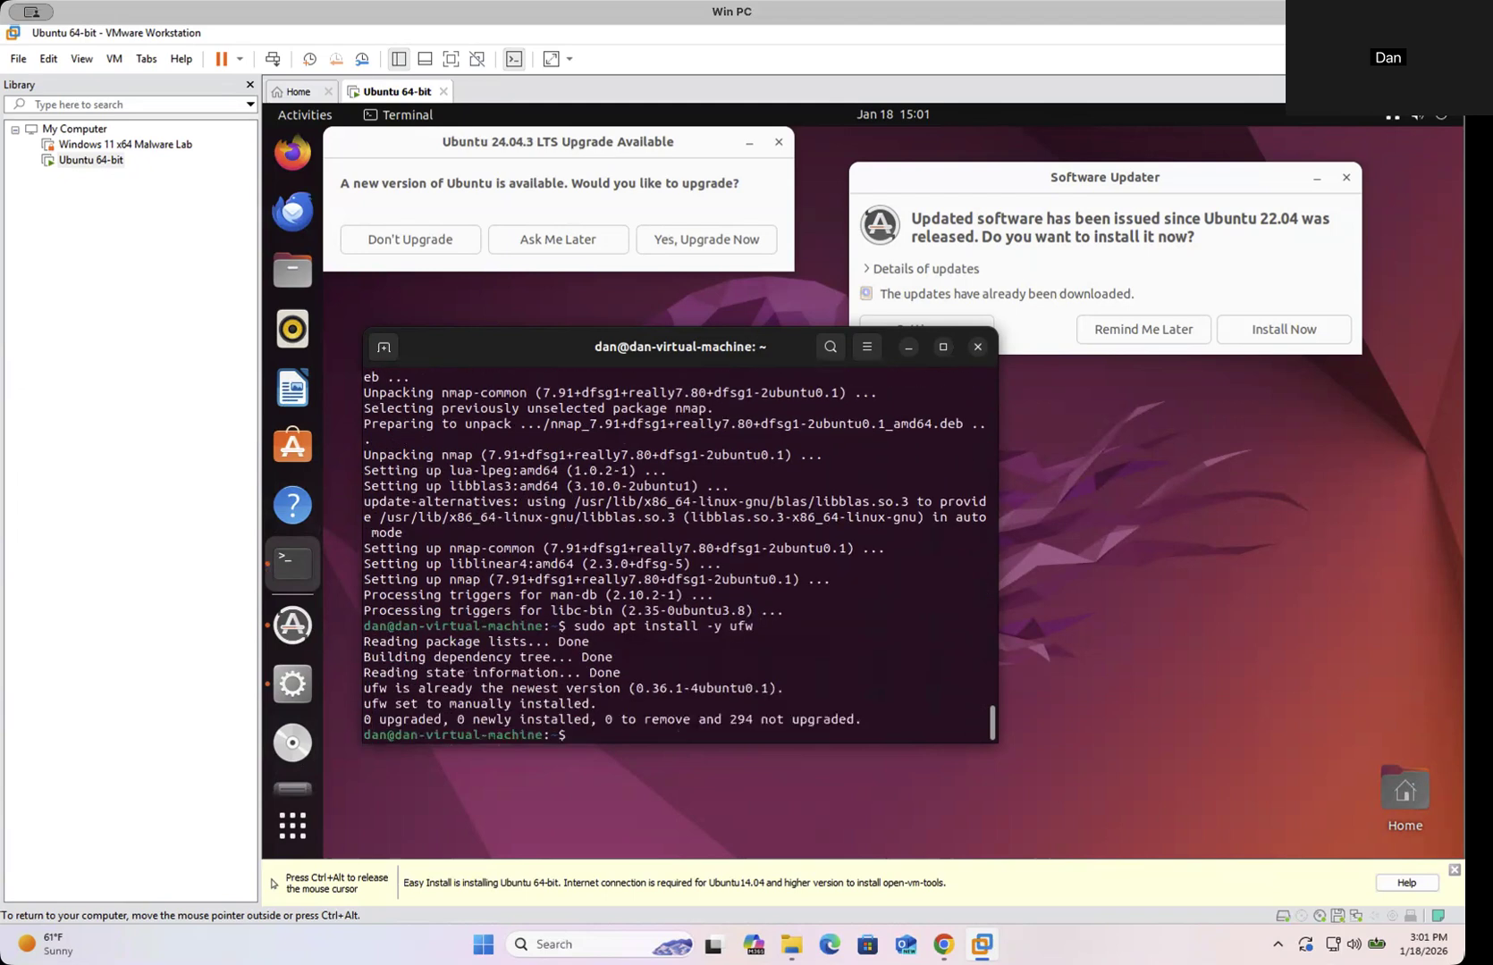
- Install the OpenSSL package by running sudo apt install -y openssl
key(Up)
key(BackSpace)
key(BackSpace)
key(BackSpace)
text(openssl)
key(Return)
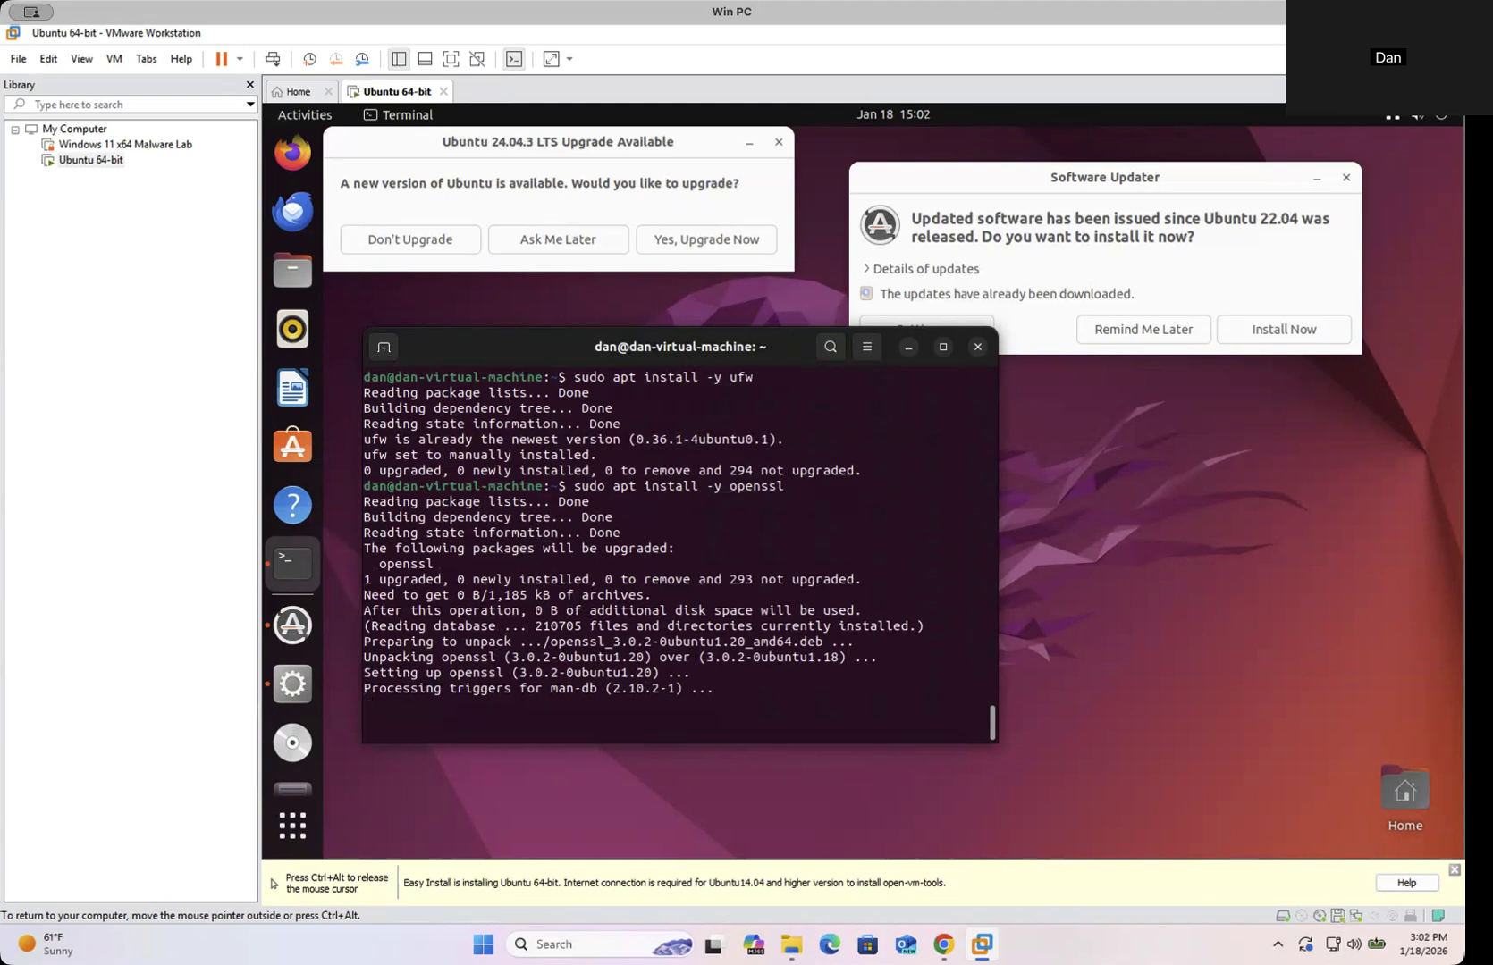
- Install the jq JSON processor by running sudo apt install -y jq
key(Up)
key(BackSpace)
key(BackSpace)
key(BackSpace)
key(BackSpace)
key(BackSpace)
key(BackSpace)
key(BackSpace)
text(jq)
key(Return)
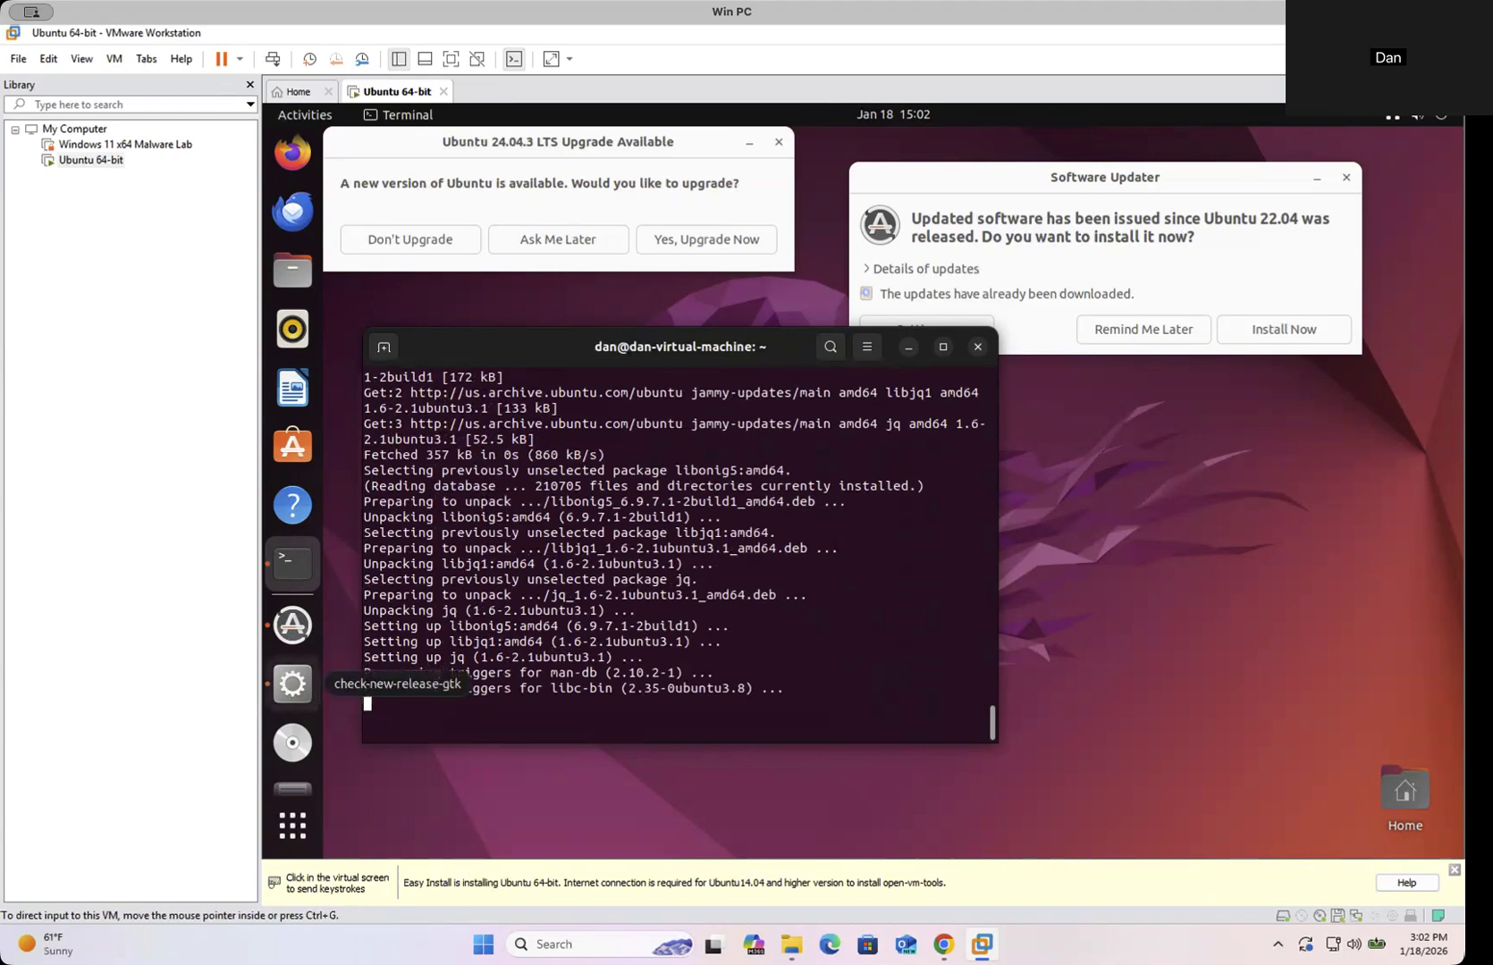
- Install the docker package by running sudo apt install -y docker
key(Up)
key(BackSpace)
key(BackSpace)
text(docker)
key(Return)
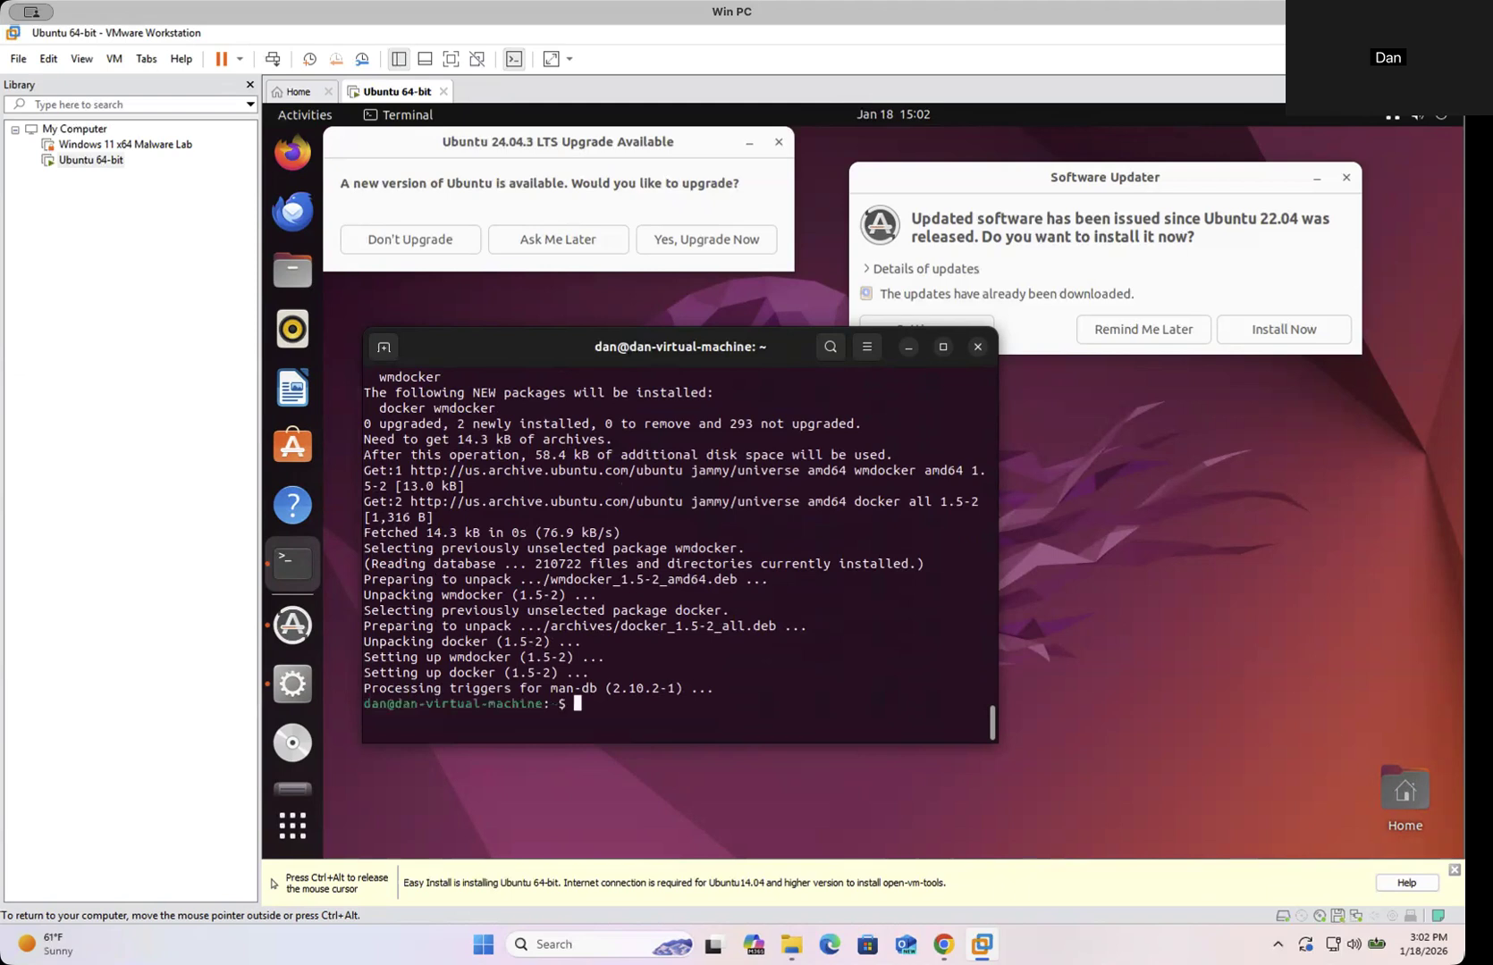
- Install Docker Compose with sudo apt install -y docker-compose, and bring the Software Updater window into focus
text(sudo apt install -y docker-compose)
key(Return)
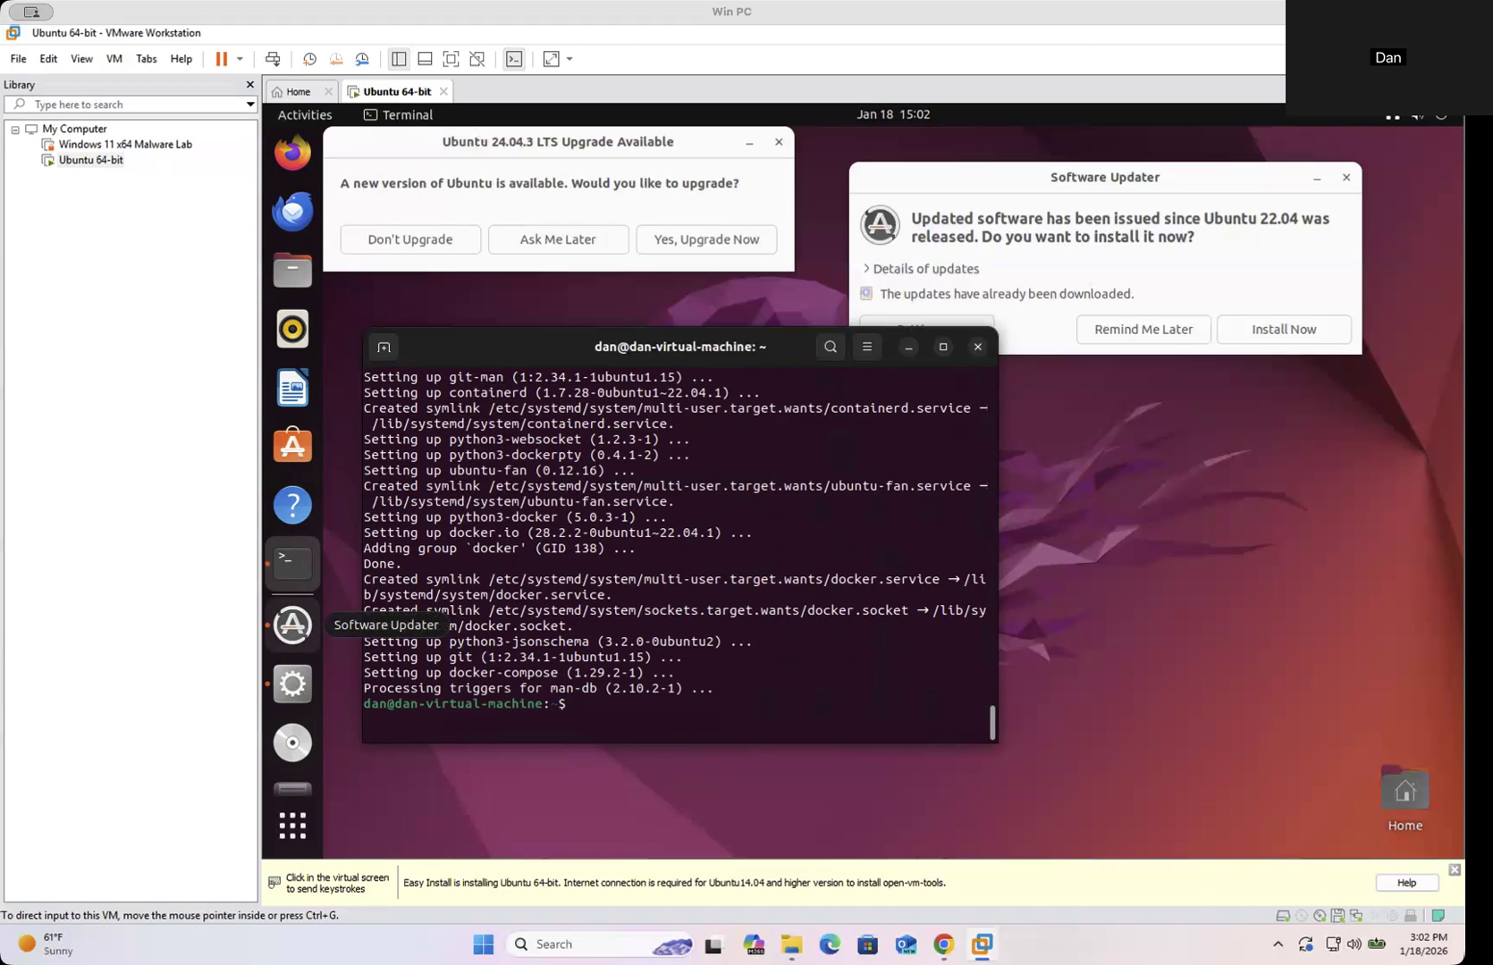
click(1283, 226)
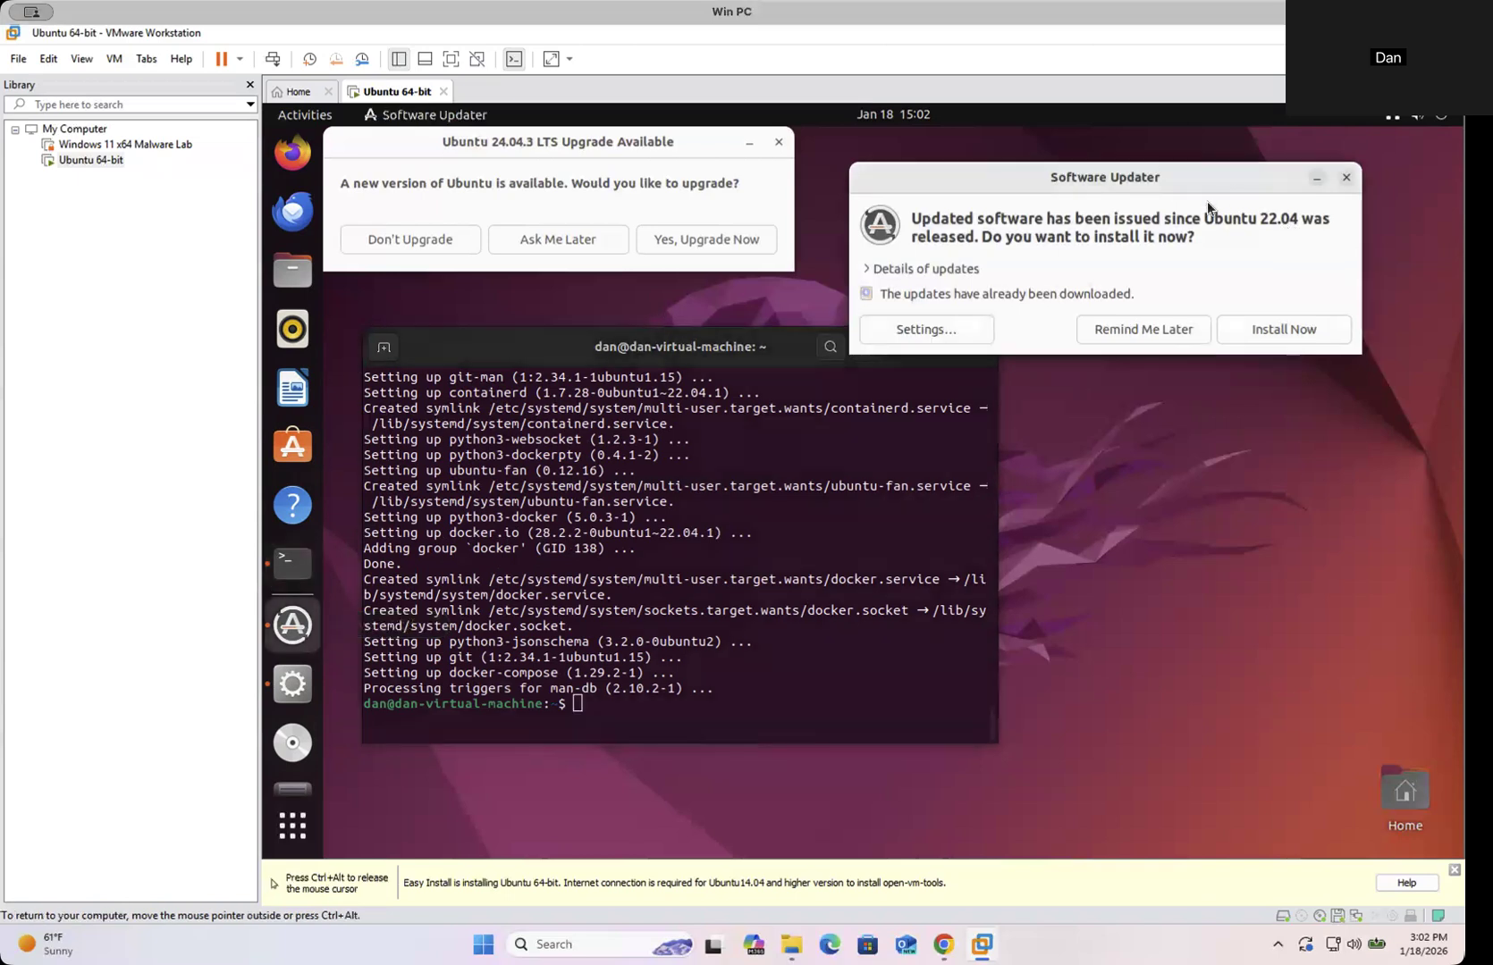